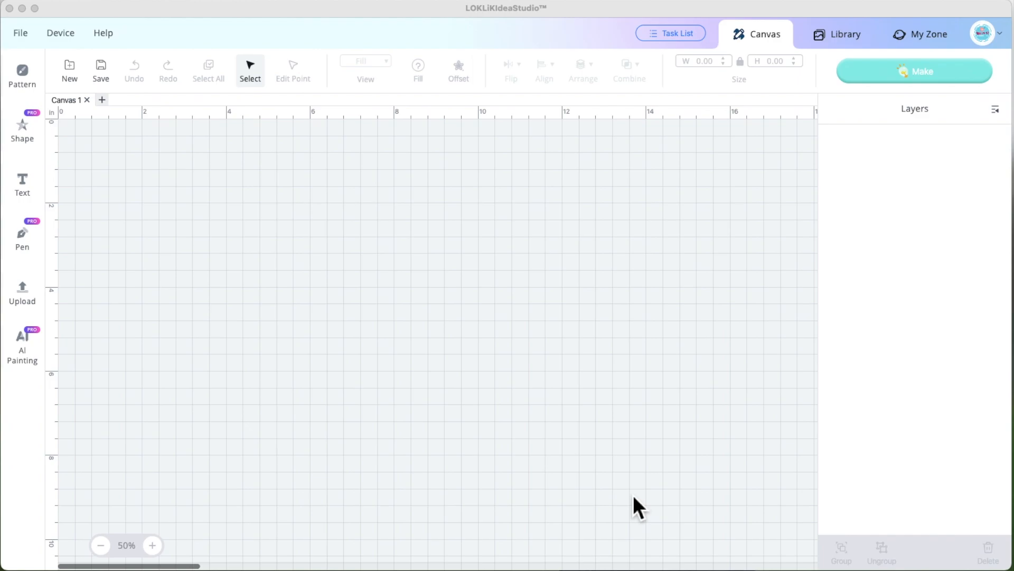
{"action": "scroll", "coordinate": [634, 495], "scroll_direction": "right", "scroll_amount": 1}
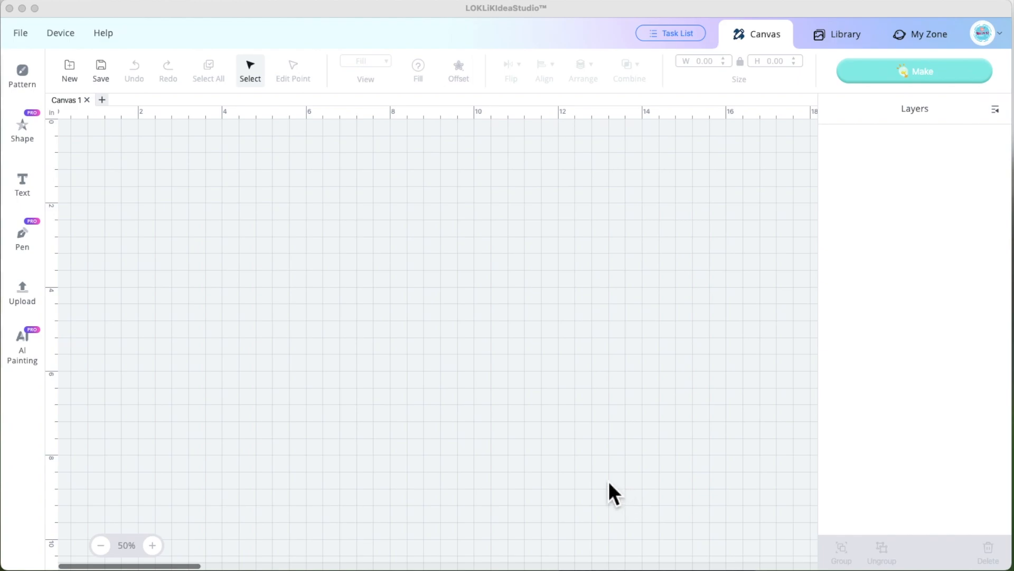
{"action": "left_click", "coordinate": [109, 36]}
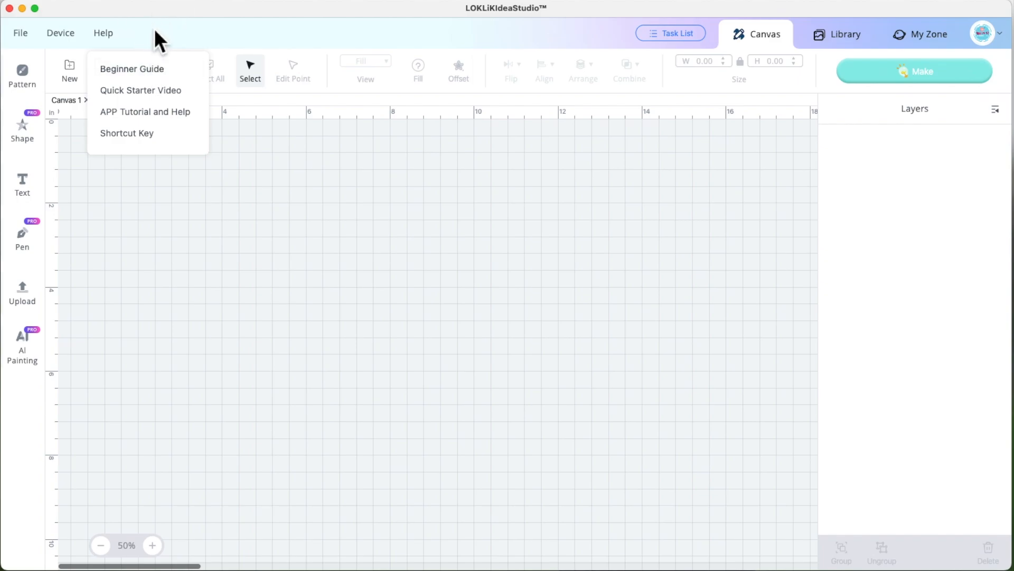
{"action": "left_click", "coordinate": [179, 192]}
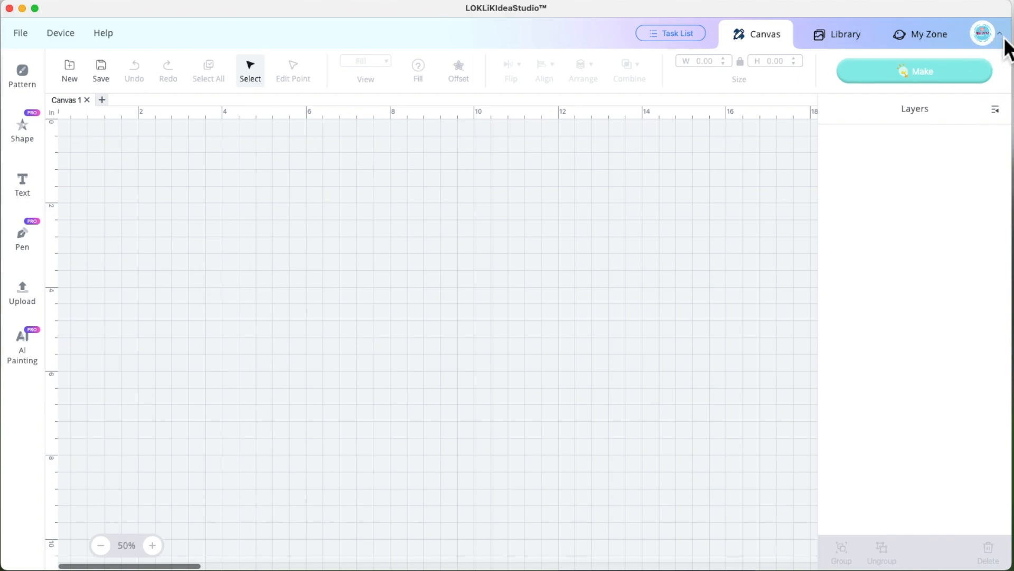
Review the version details from V2.0.0 back to V1.9.6, and close the release notes.
{"action": "left_click", "coordinate": [1004, 39]}
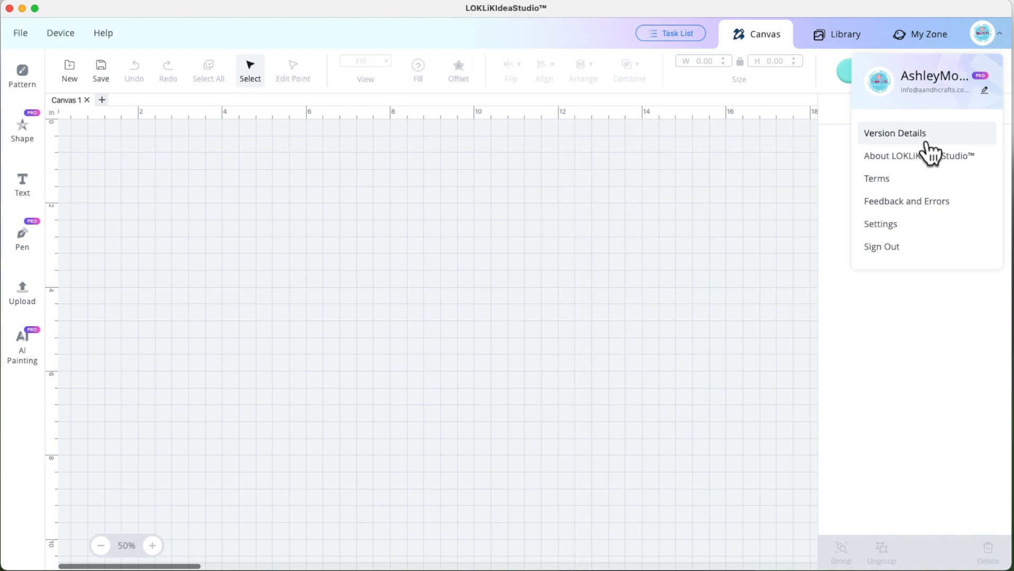
{"action": "left_click", "coordinate": [908, 138]}
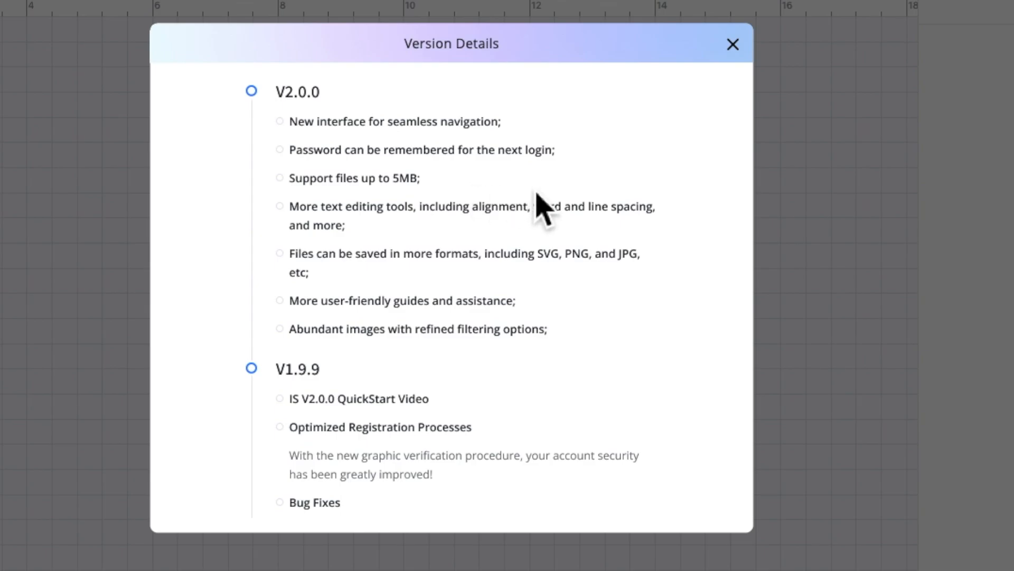
{"action": "scroll", "coordinate": [444, 401], "scroll_direction": "down", "scroll_amount": 5}
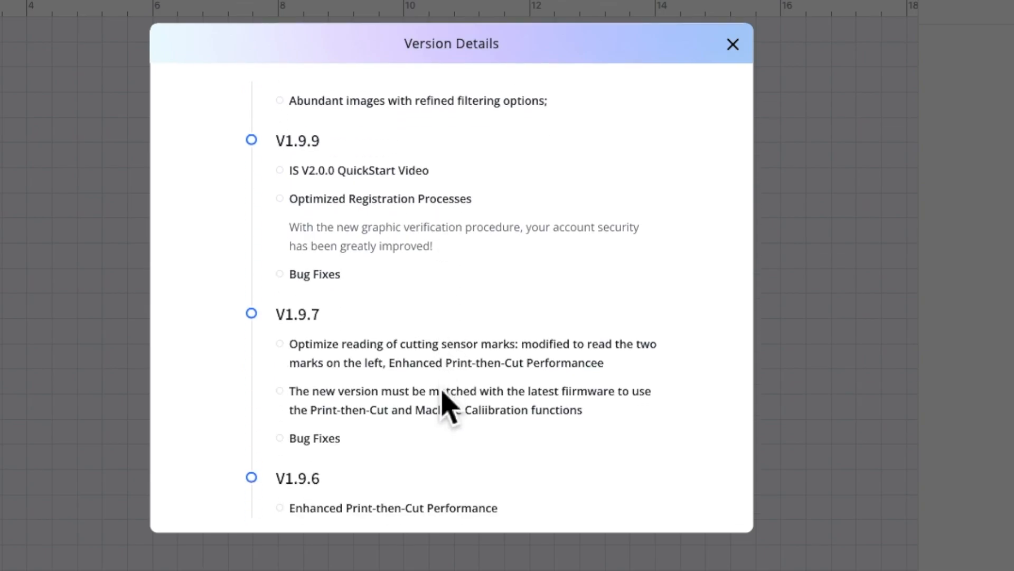
{"action": "scroll", "coordinate": [443, 401], "scroll_direction": "up", "scroll_amount": 5}
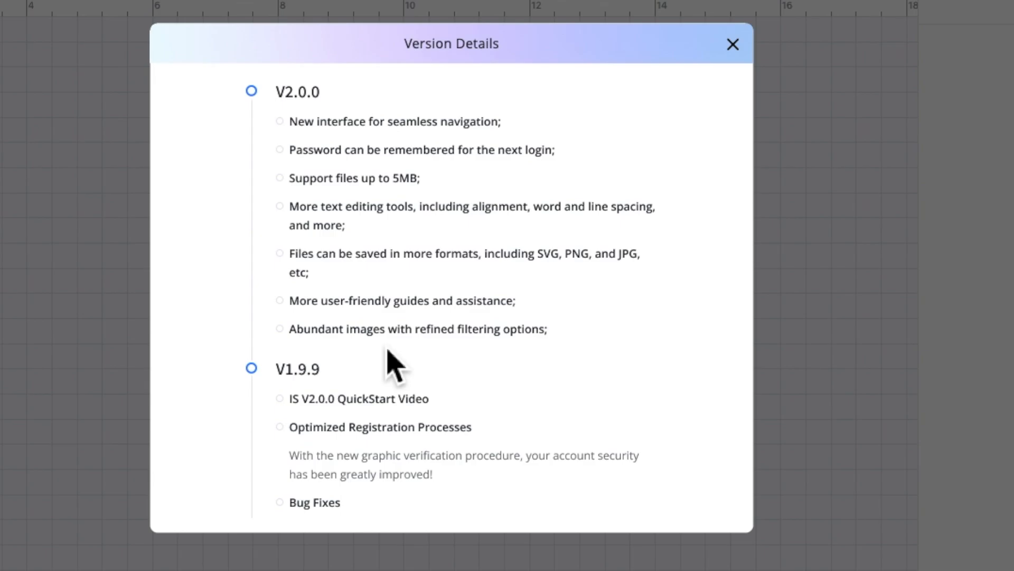
{"action": "left_click", "coordinate": [733, 44]}
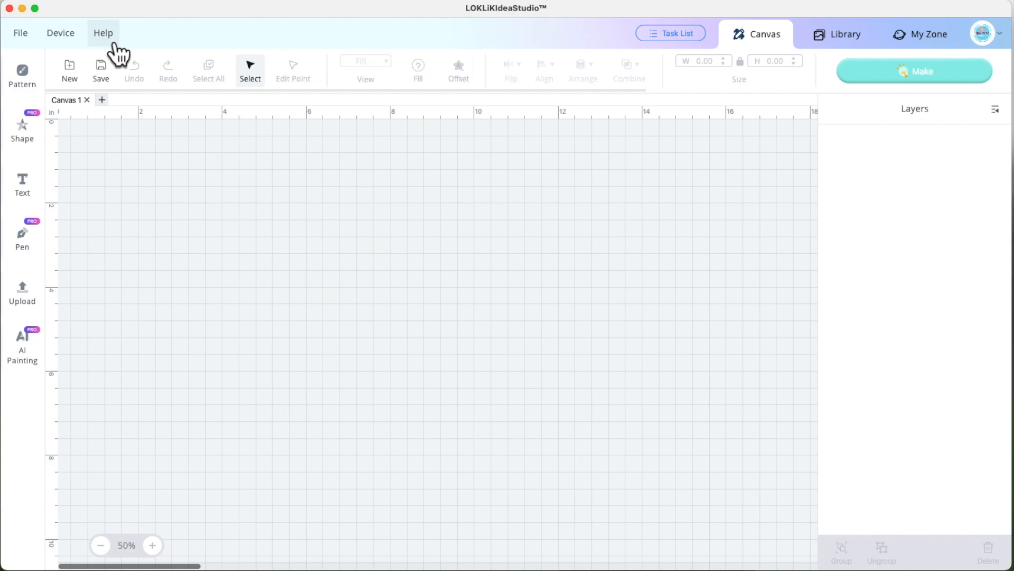
Switch to Finder and preview the first two screenshots in the Loklik Update folder, showing the update prompt and the 2.0 welcome window.
{"action": "key", "text": "super+Tab"}
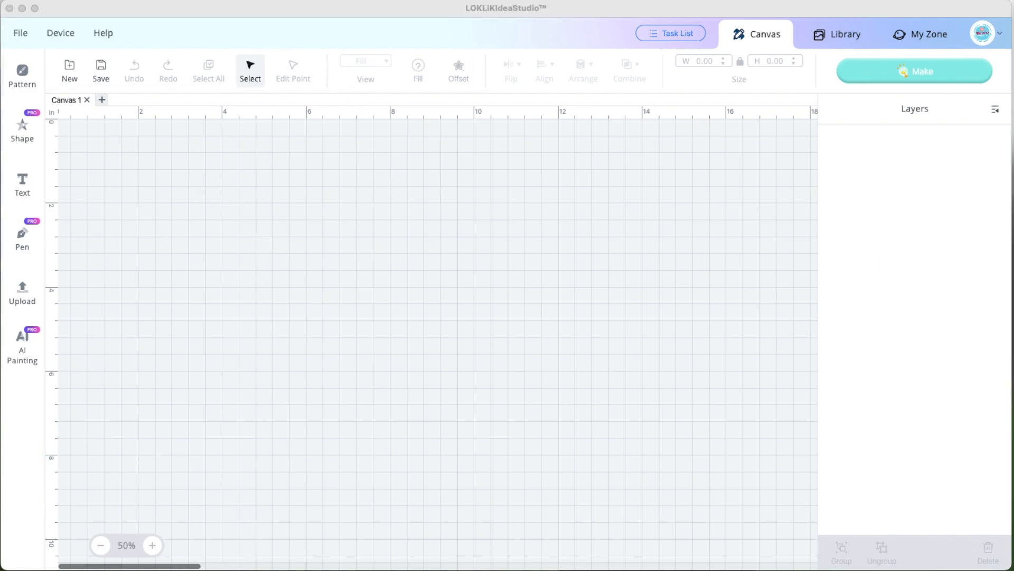
{"action": "left_click", "coordinate": [429, 166]}
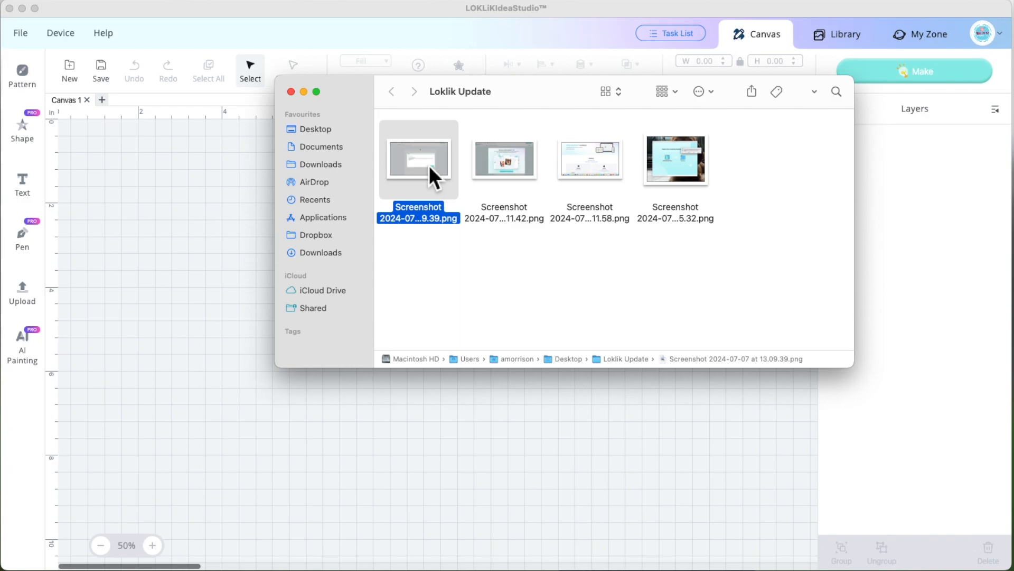
{"action": "key", "text": "space"}
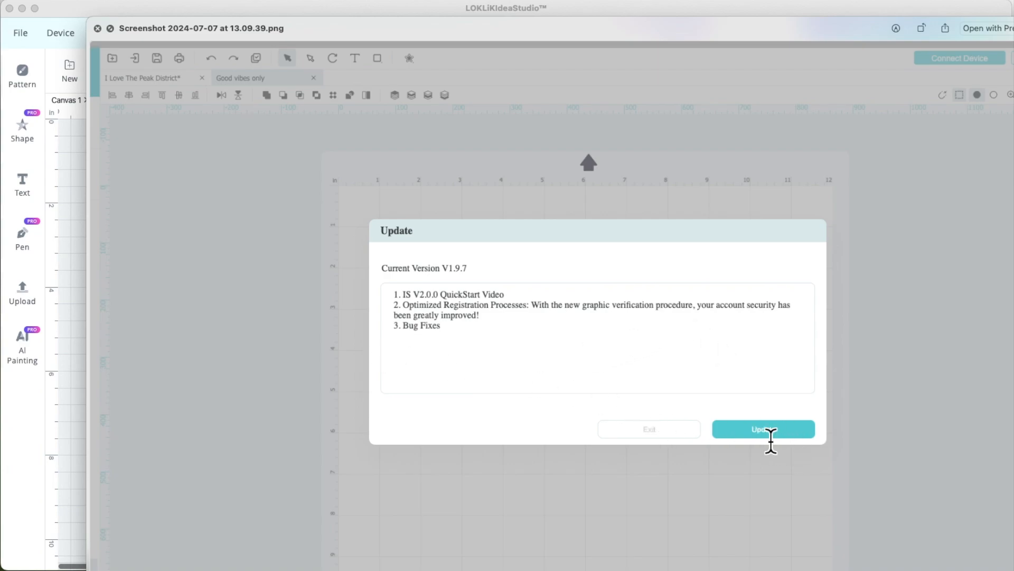
{"action": "key", "text": "space"}
{"action": "left_click", "coordinate": [505, 166]}
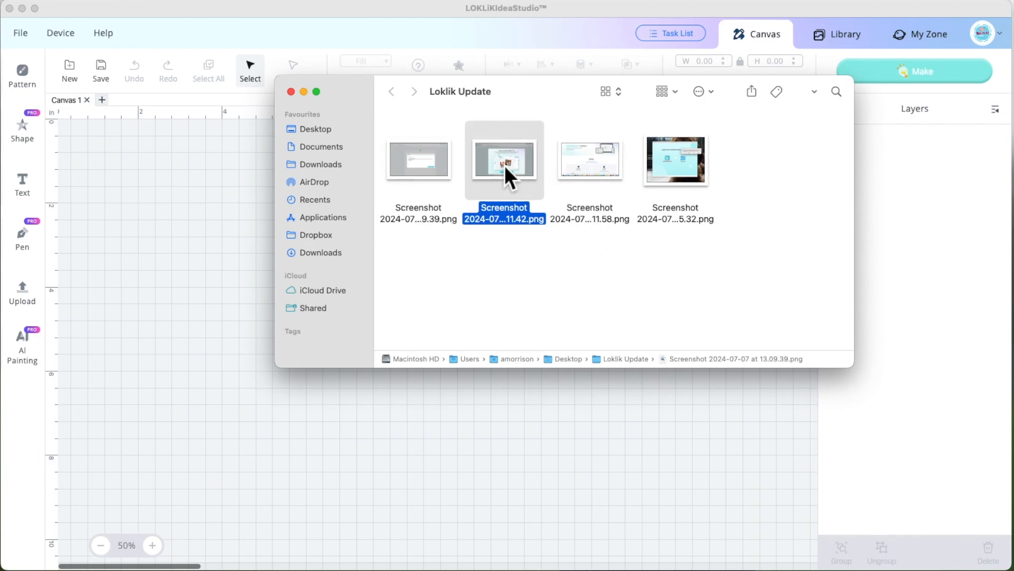
{"action": "key", "text": "space"}
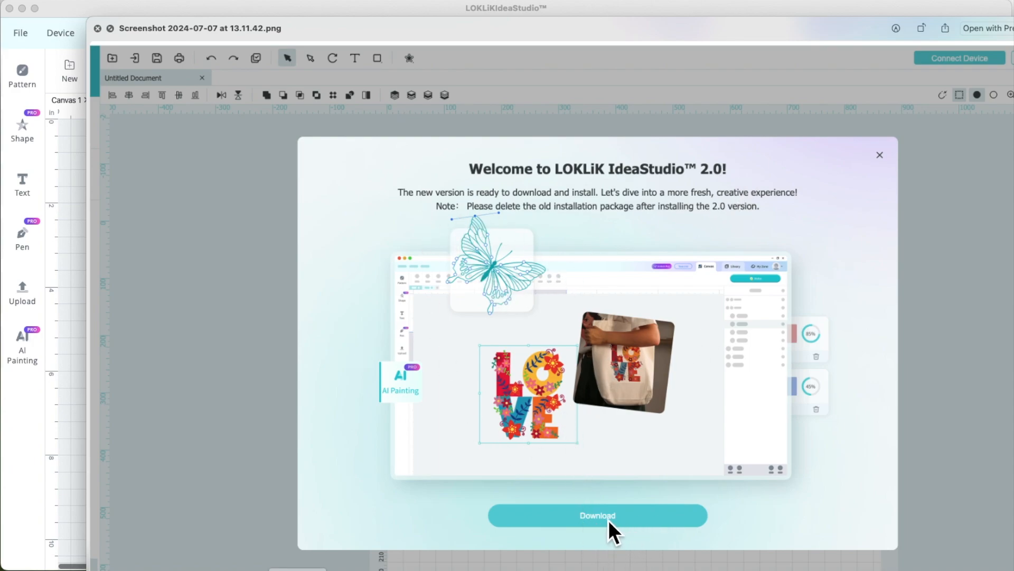
{"action": "key", "text": "space"}
Preview the installation page and app replacement screenshots, close the Loklik Update folder, and return to LOKLiK IdeaStudio.
{"action": "left_click", "coordinate": [594, 163]}
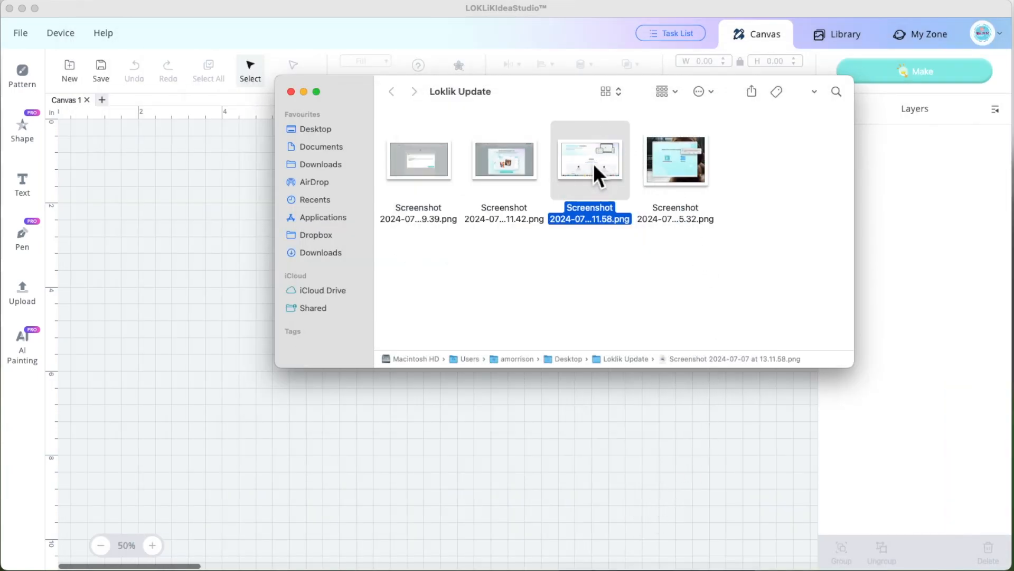
{"action": "key", "text": "space"}
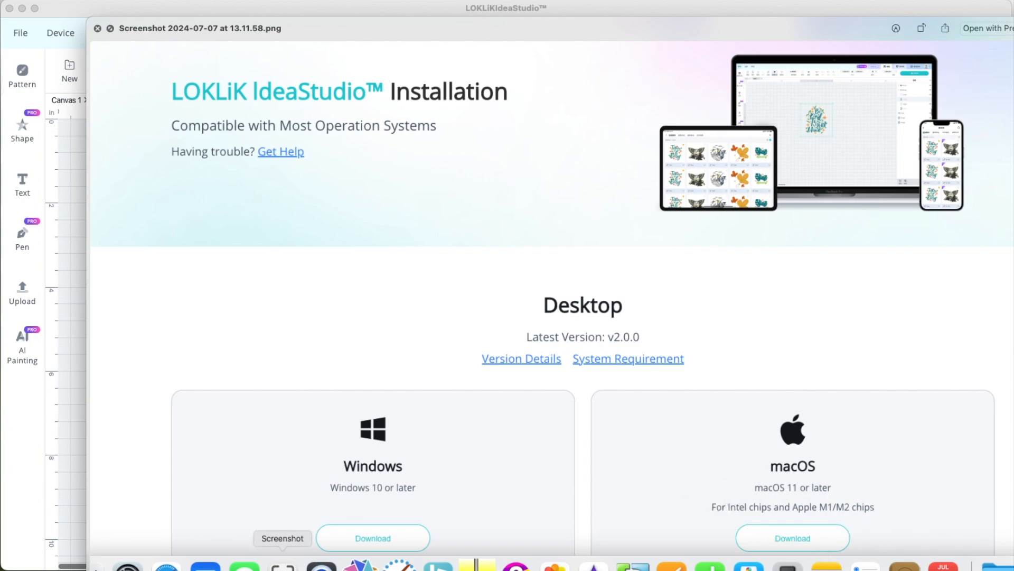
{"action": "key", "text": "space"}
{"action": "left_click", "coordinate": [689, 170]}
{"action": "key", "text": "space"}
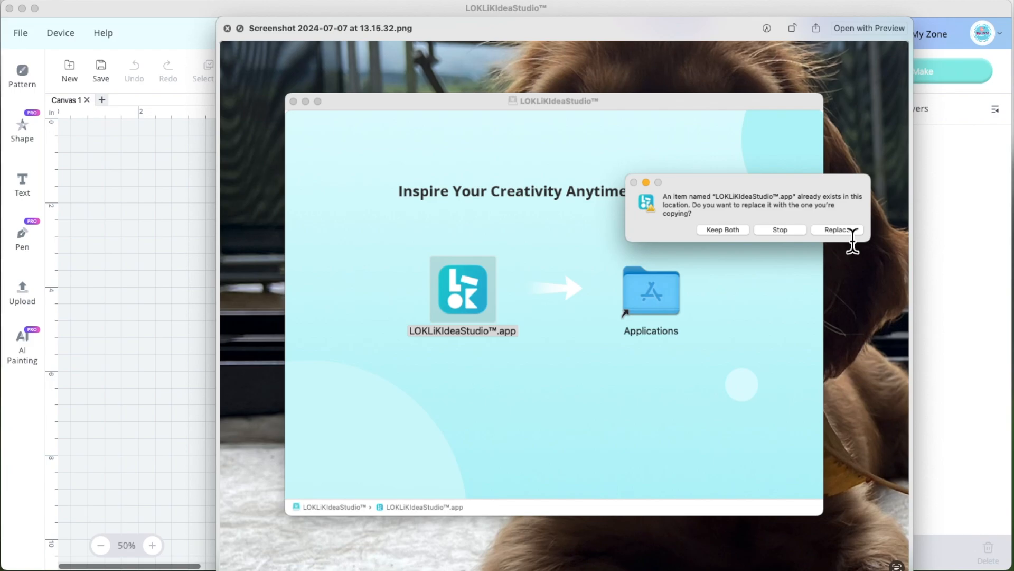
{"action": "key", "text": "space"}
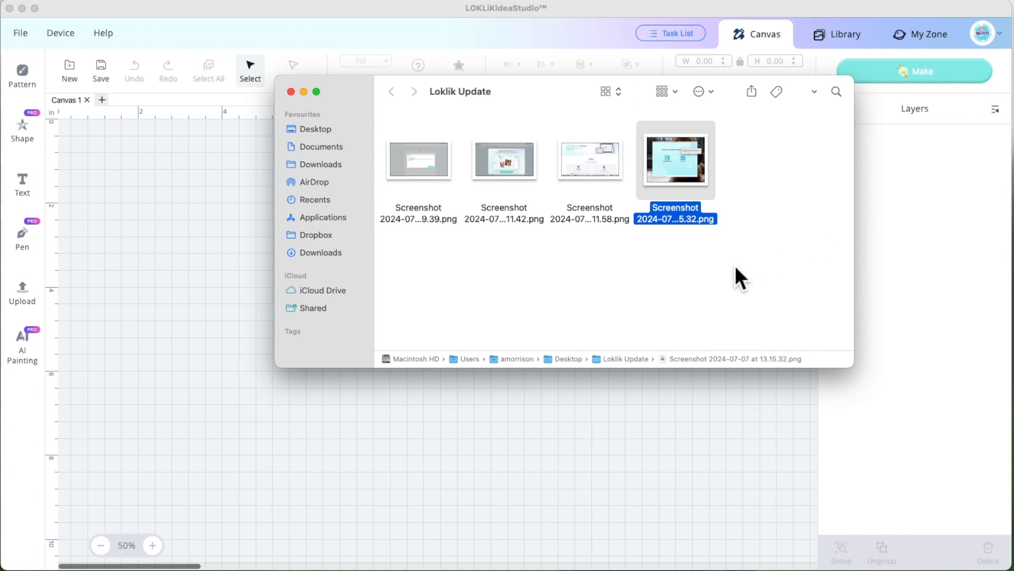
{"action": "left_click", "coordinate": [291, 92]}
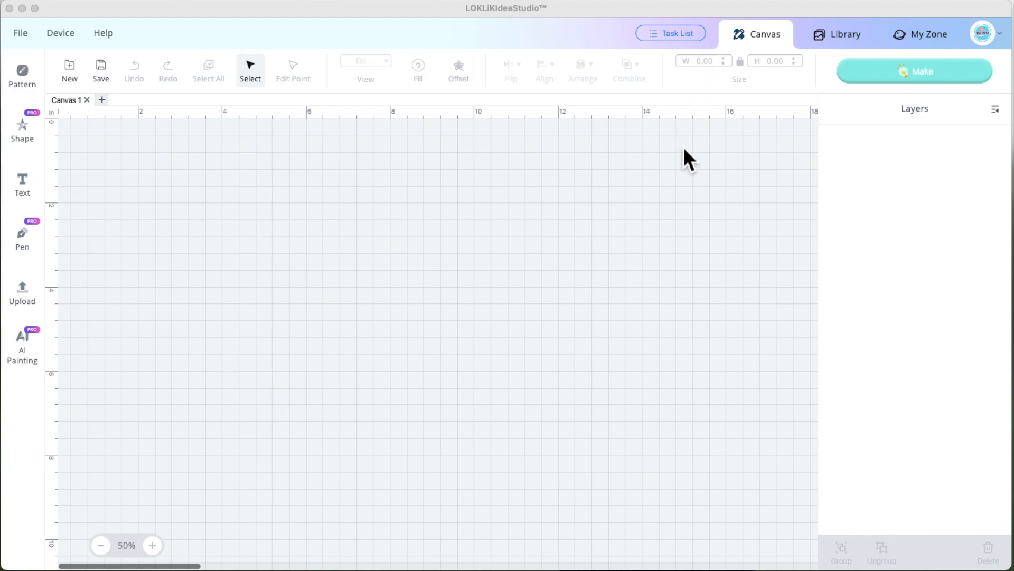
{"action": "left_click", "coordinate": [619, 6]}
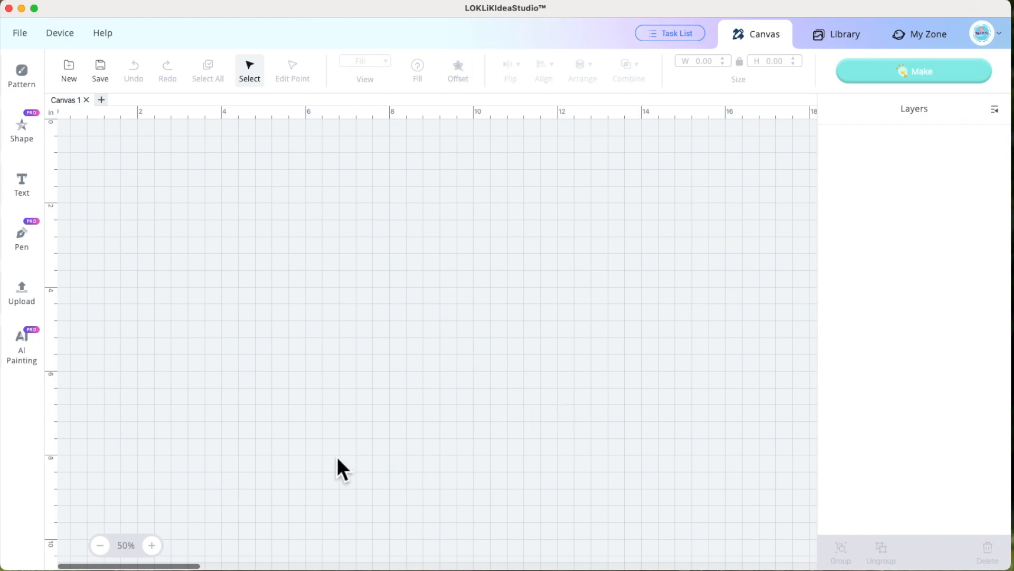
Examine the empty canvas's grid and ruler at 25% and 100% zoom, looking along its full visible width.
{"action": "left_click", "coordinate": [100, 544]}
{"action": "left_click", "coordinate": [100, 544]}
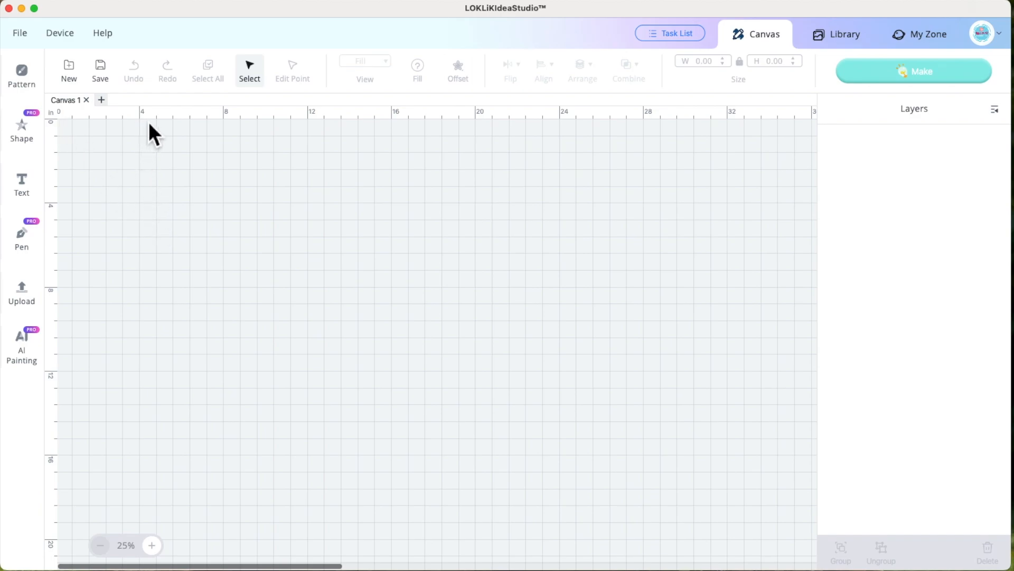
{"action": "left_click", "coordinate": [160, 550]}
{"action": "left_click", "coordinate": [158, 549]}
{"action": "left_click", "coordinate": [159, 549]}
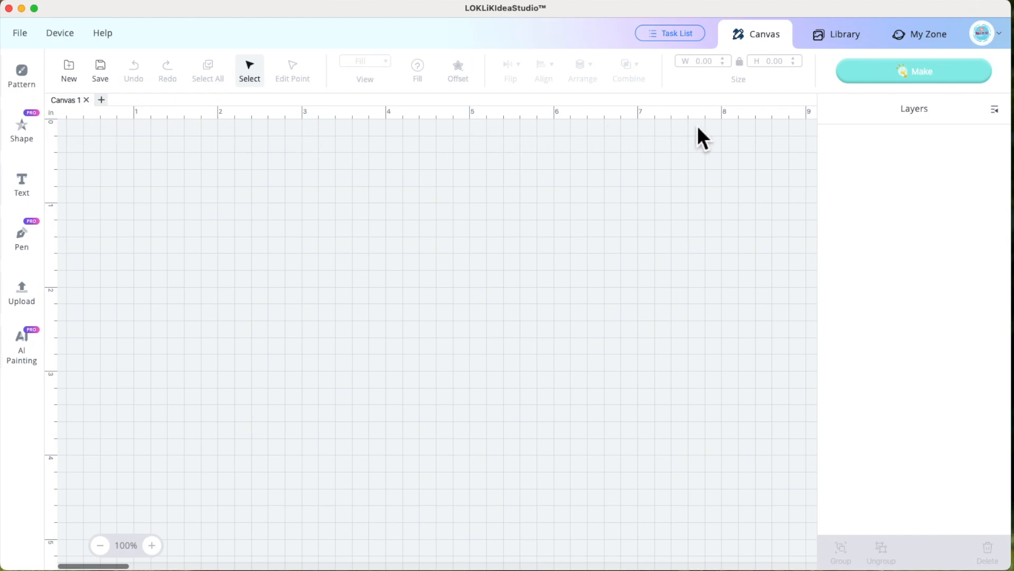
{"action": "scroll", "coordinate": [718, 158], "scroll_direction": "right", "scroll_amount": 10}
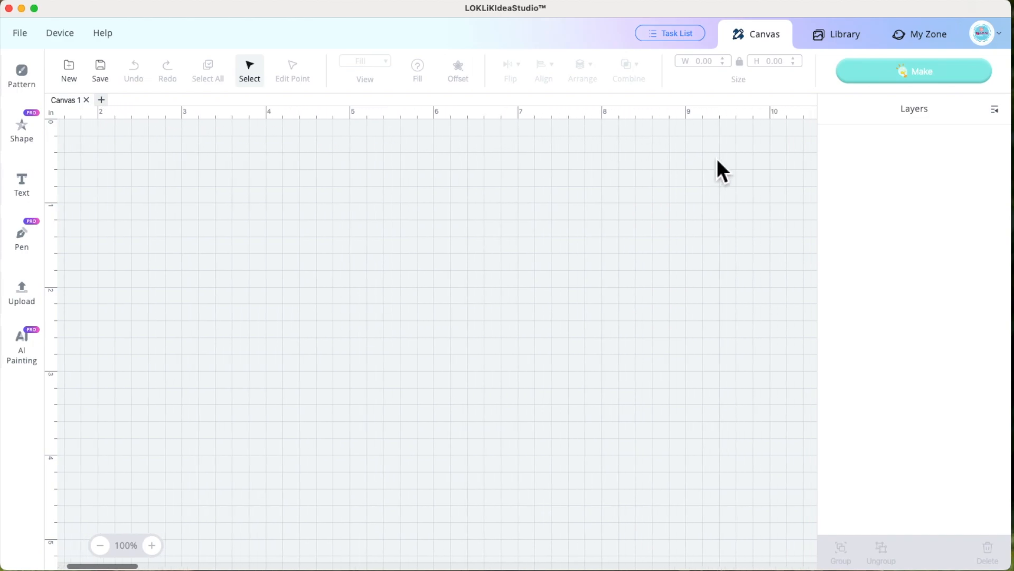
{"action": "scroll", "coordinate": [717, 159], "scroll_direction": "right", "scroll_amount": 2}
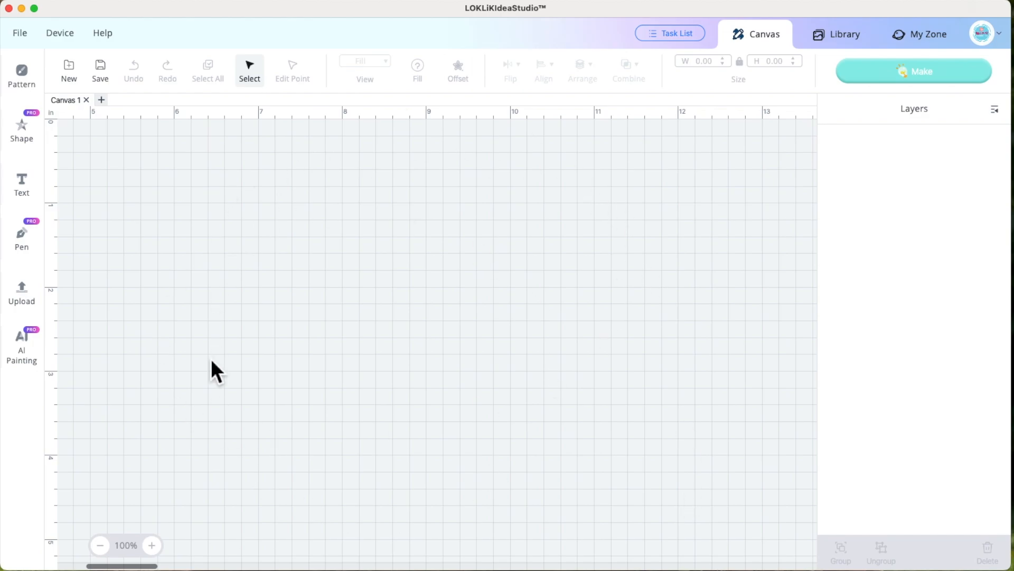
{"action": "scroll", "coordinate": [712, 129], "scroll_direction": "right", "scroll_amount": 20}
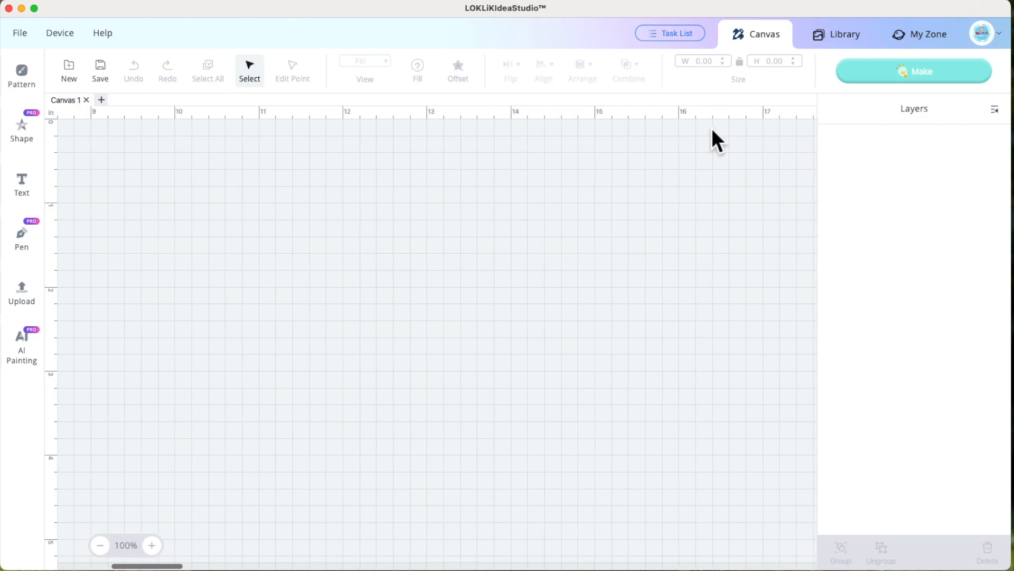
{"action": "scroll", "coordinate": [712, 130], "scroll_direction": "left", "scroll_amount": 20}
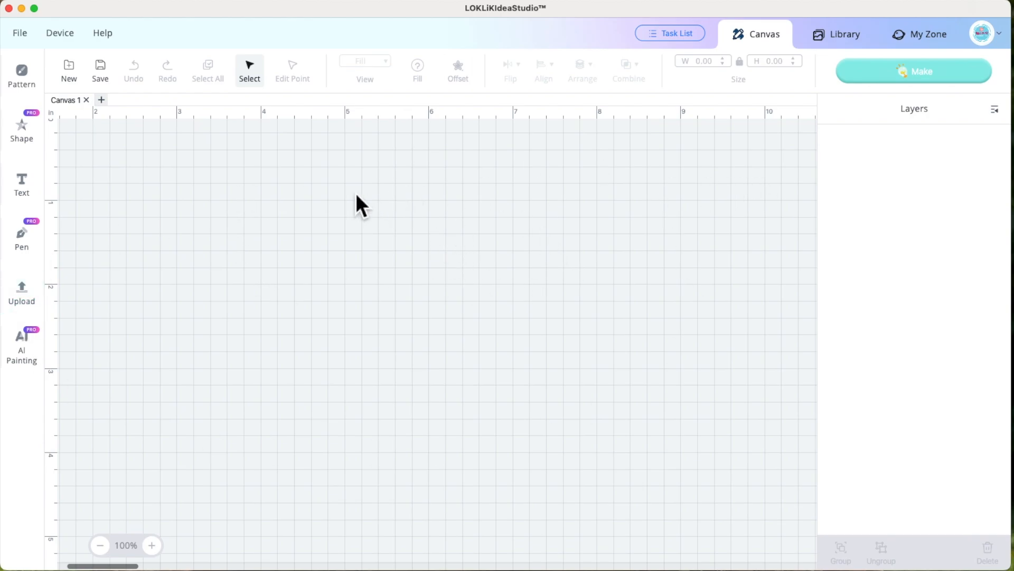
{"action": "scroll", "coordinate": [356, 195], "scroll_direction": "right", "scroll_amount": 10}
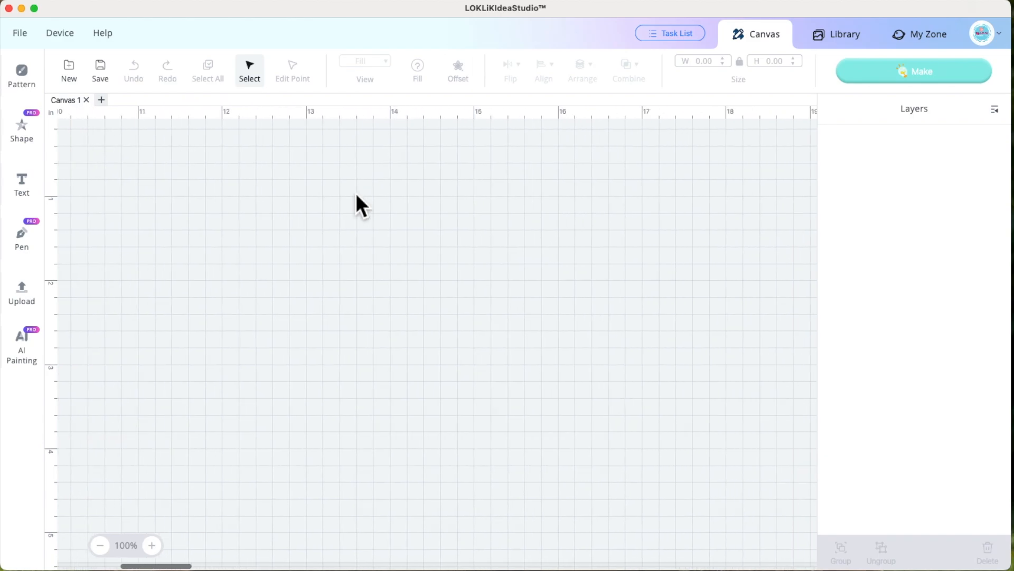
{"action": "scroll", "coordinate": [356, 195], "scroll_direction": "left", "scroll_amount": 10}
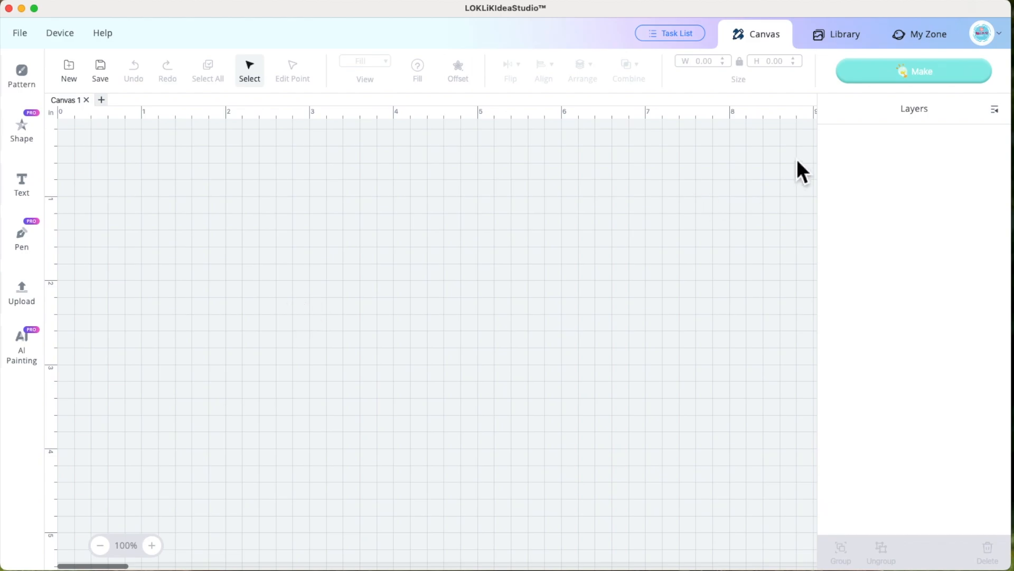
Try MM as the measurement units in the application settings, restore Inch, and confirm the settings.
{"action": "left_click", "coordinate": [1004, 46]}
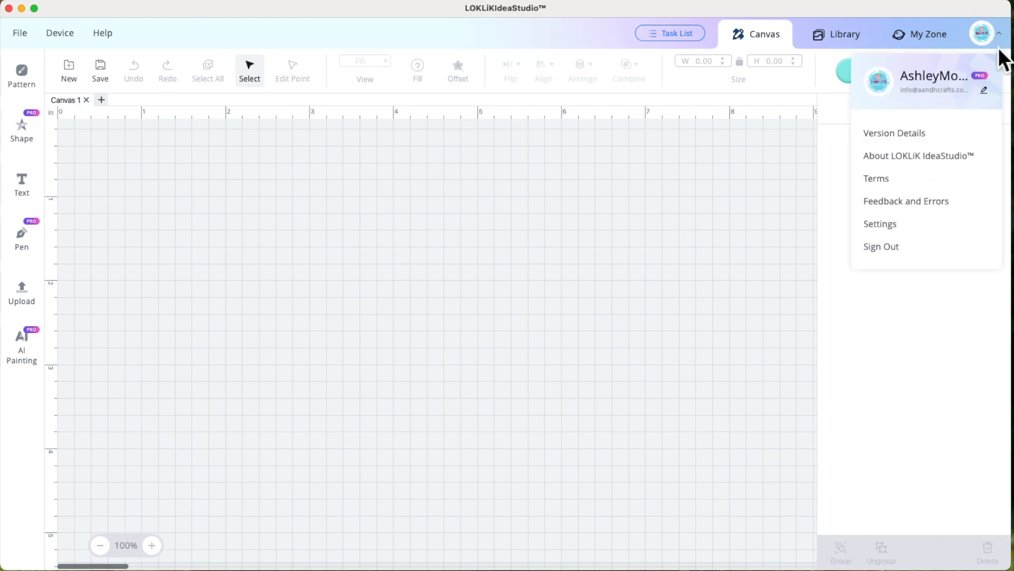
{"action": "left_click", "coordinate": [914, 223]}
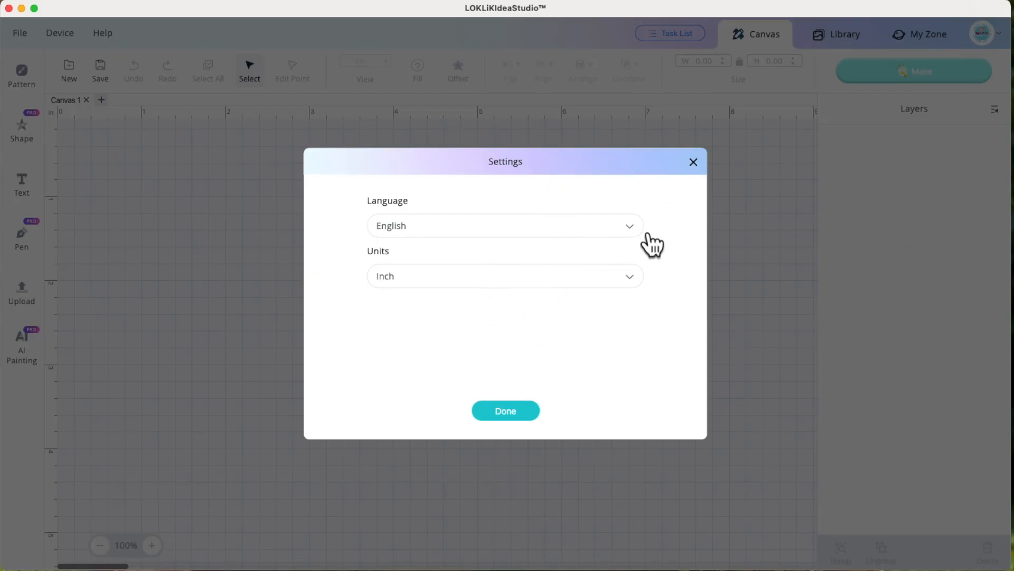
{"action": "left_click", "coordinate": [423, 283]}
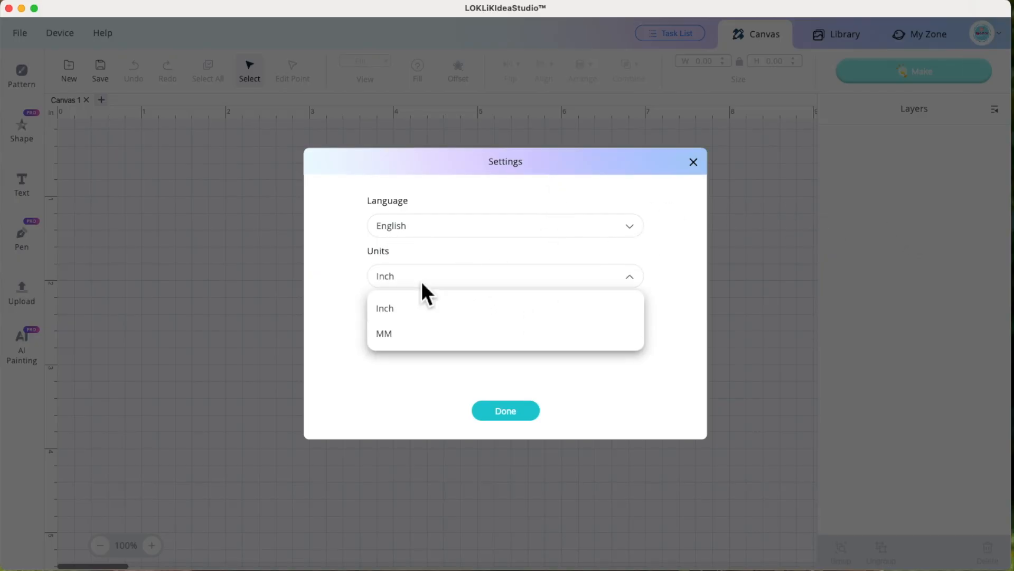
{"action": "left_click", "coordinate": [398, 338]}
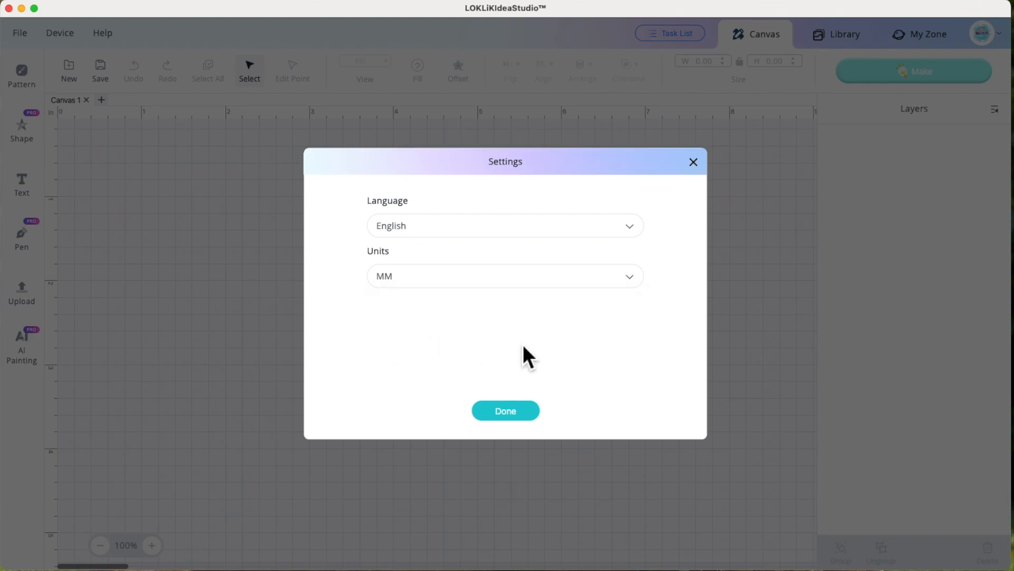
{"action": "left_click", "coordinate": [640, 281]}
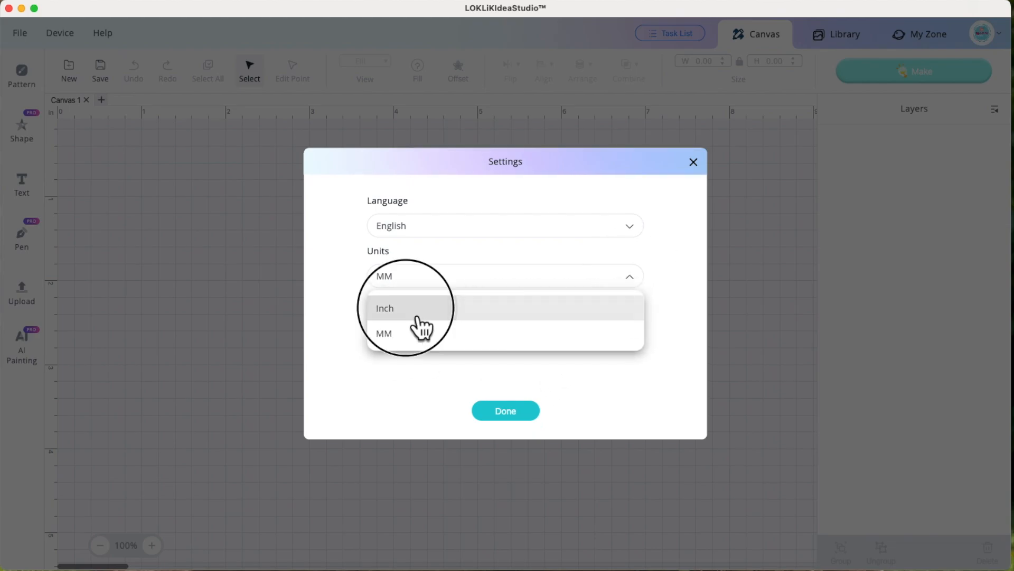
{"action": "left_click", "coordinate": [416, 316]}
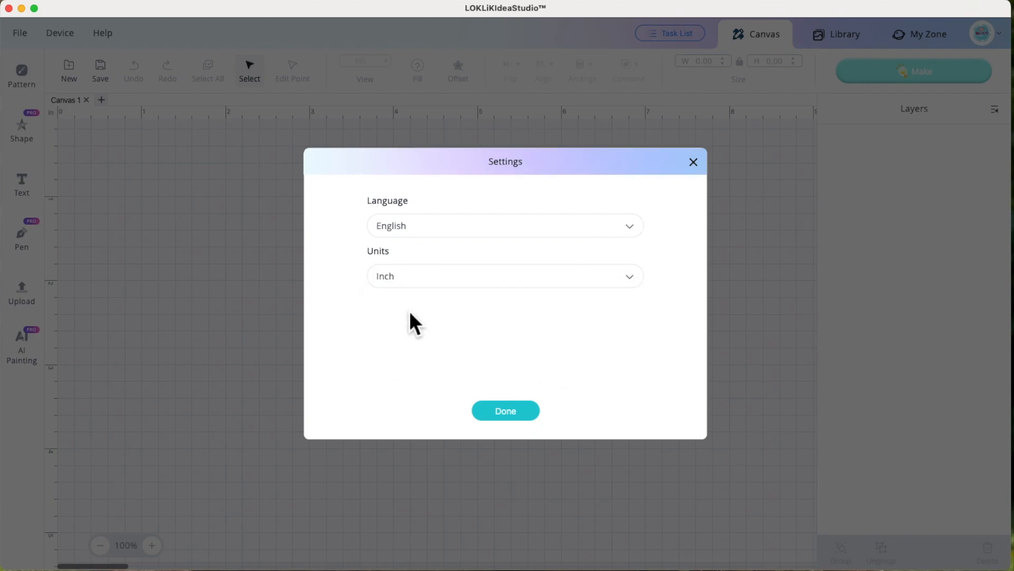
{"action": "left_click", "coordinate": [517, 414]}
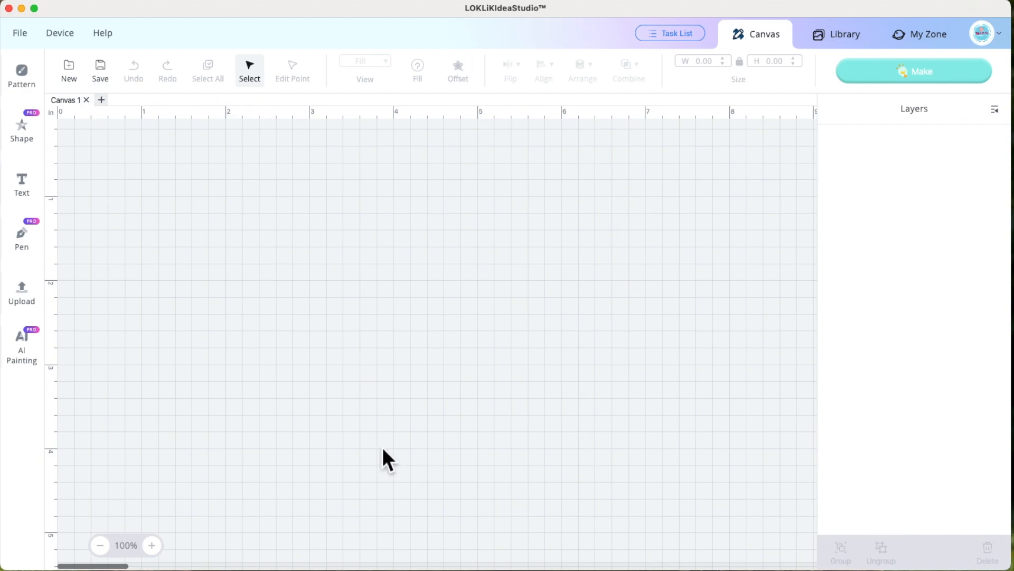
Examine the Feedback and Errors form with its Function choices and the language and units settings, closing both dialogs without changes.
{"action": "left_click", "coordinate": [1003, 40]}
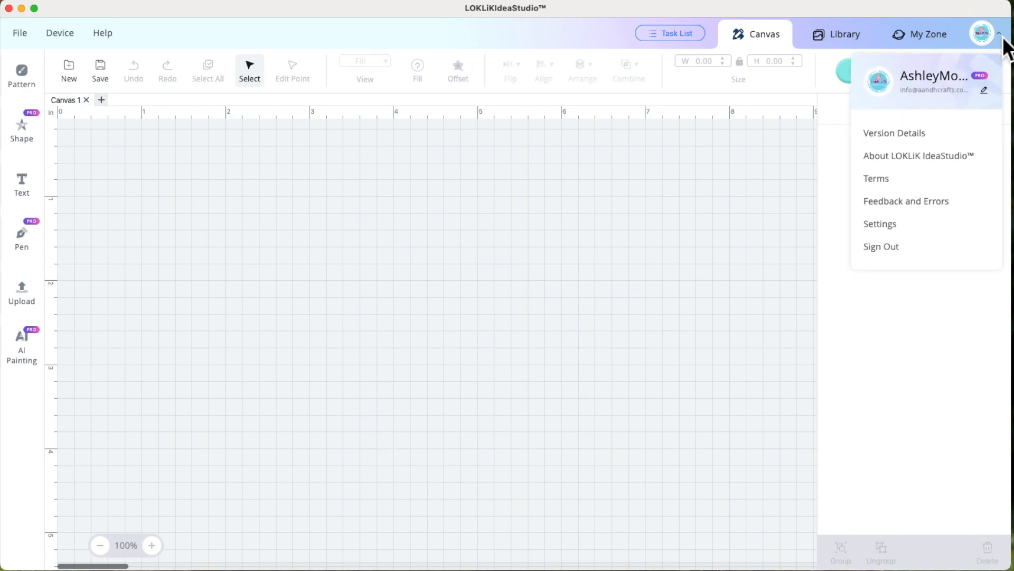
{"action": "left_click", "coordinate": [946, 210]}
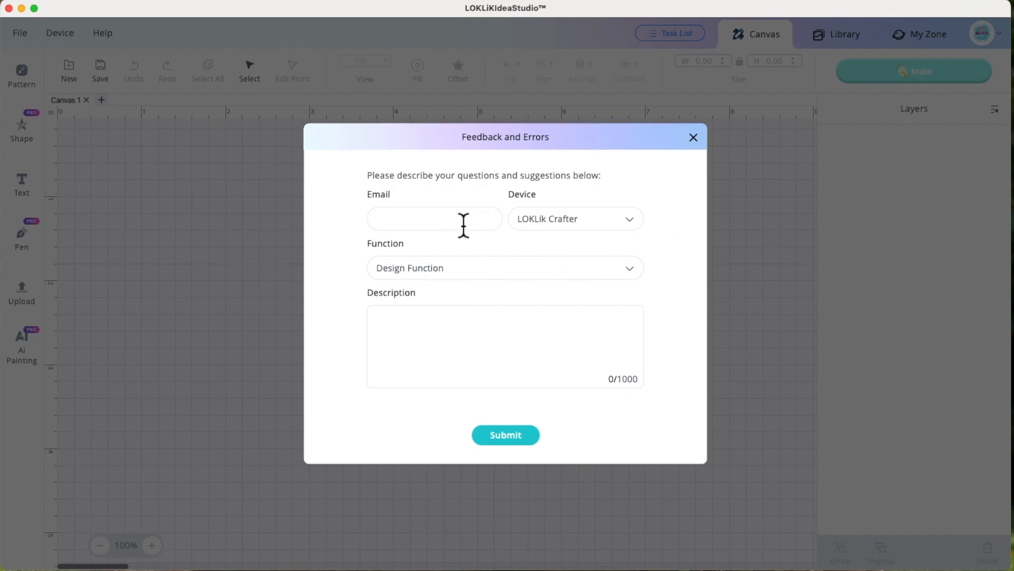
{"action": "left_click", "coordinate": [634, 270]}
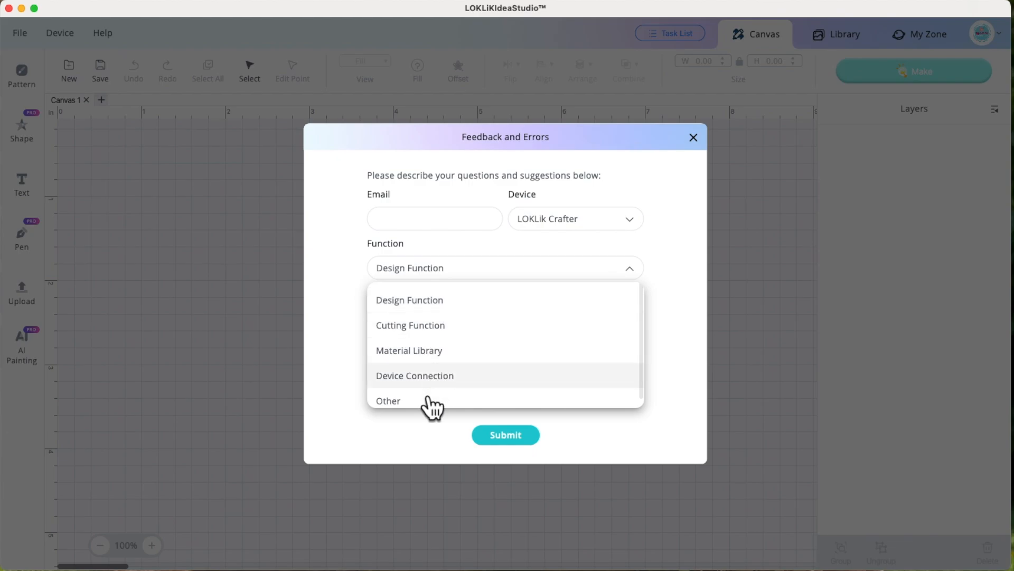
{"action": "left_click", "coordinate": [443, 426]}
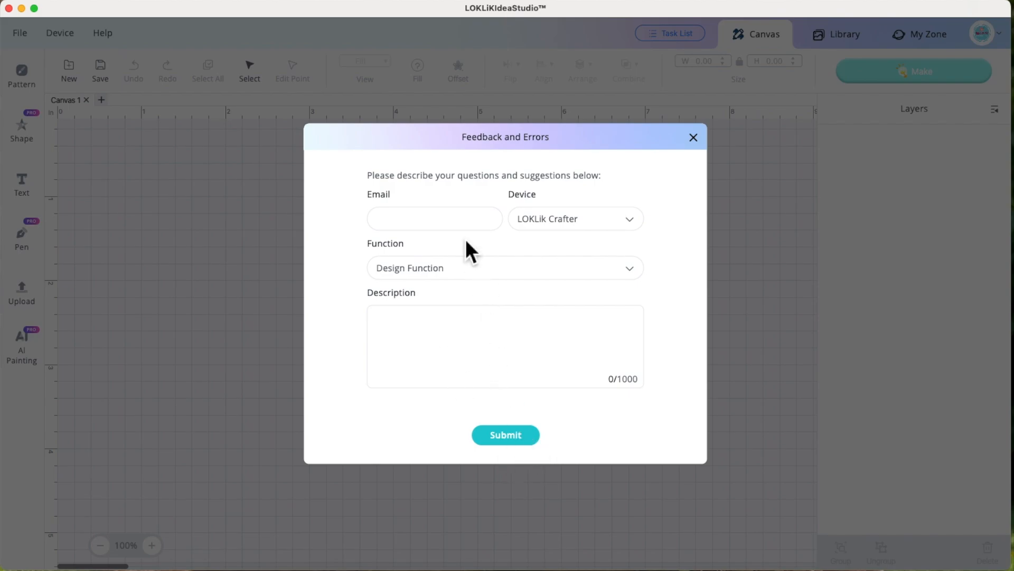
{"action": "left_click", "coordinate": [426, 221]}
{"action": "left_click", "coordinate": [694, 139]}
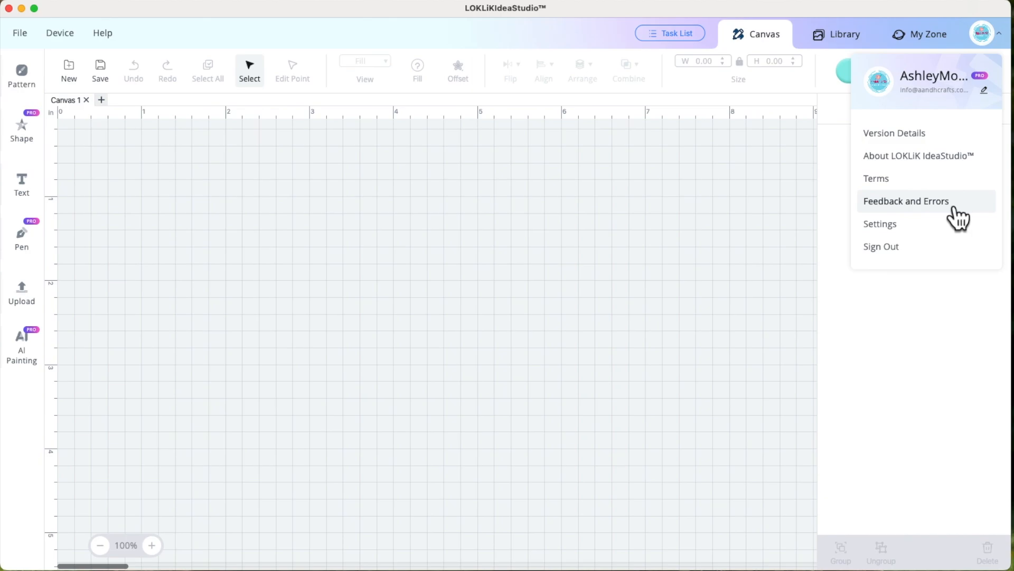
{"action": "left_click", "coordinate": [901, 236]}
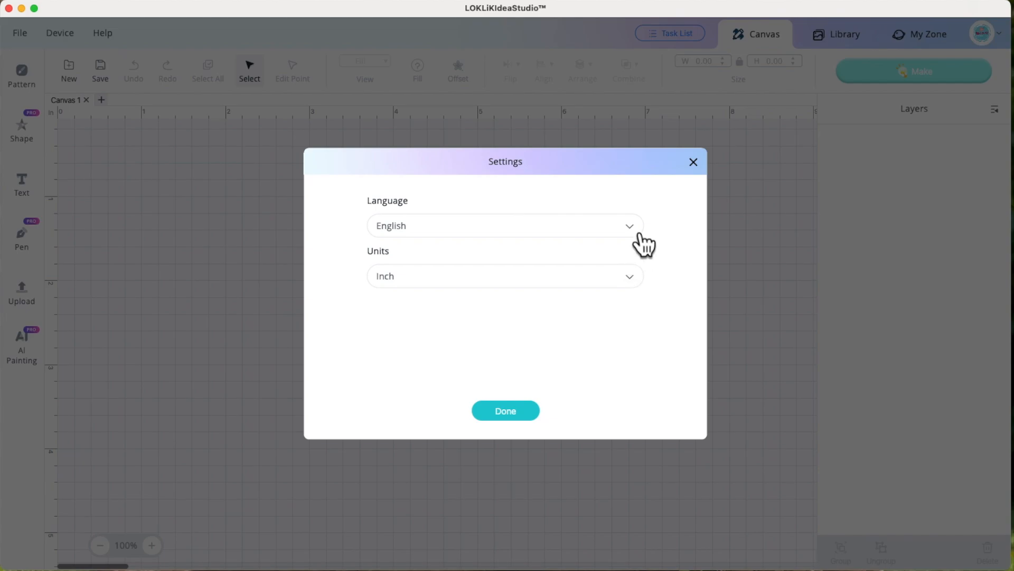
{"action": "left_click", "coordinate": [694, 162]}
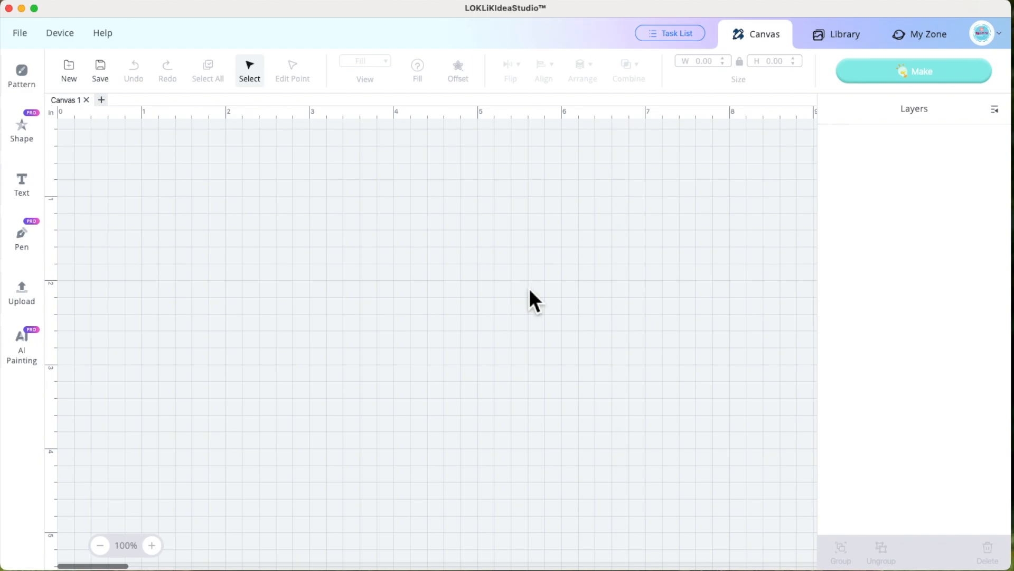
Collapse the Layers panel to widen the canvas, and look through the full set of editing tools up to Rotate and Position.
{"action": "left_click", "coordinate": [1008, 129]}
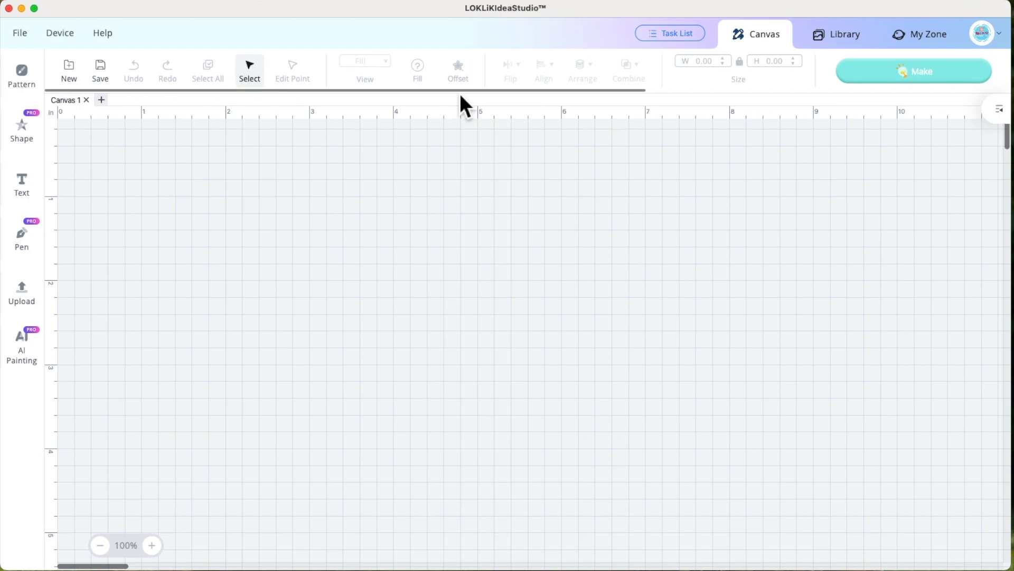
{"action": "left_click_drag", "start_coordinate": [461, 94], "coordinate": [583, 98]}
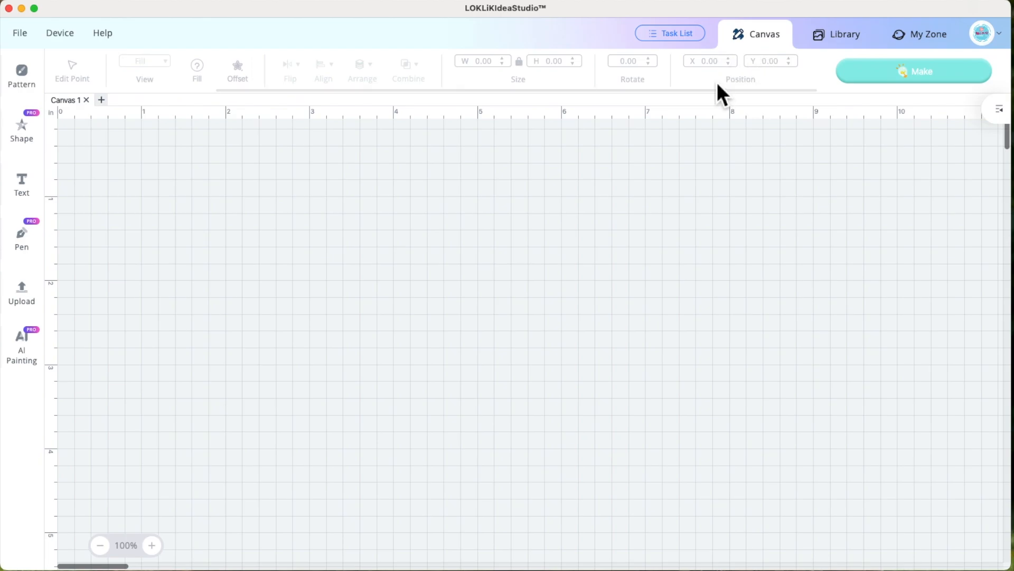
{"action": "left_click_drag", "start_coordinate": [667, 95], "coordinate": [408, 100]}
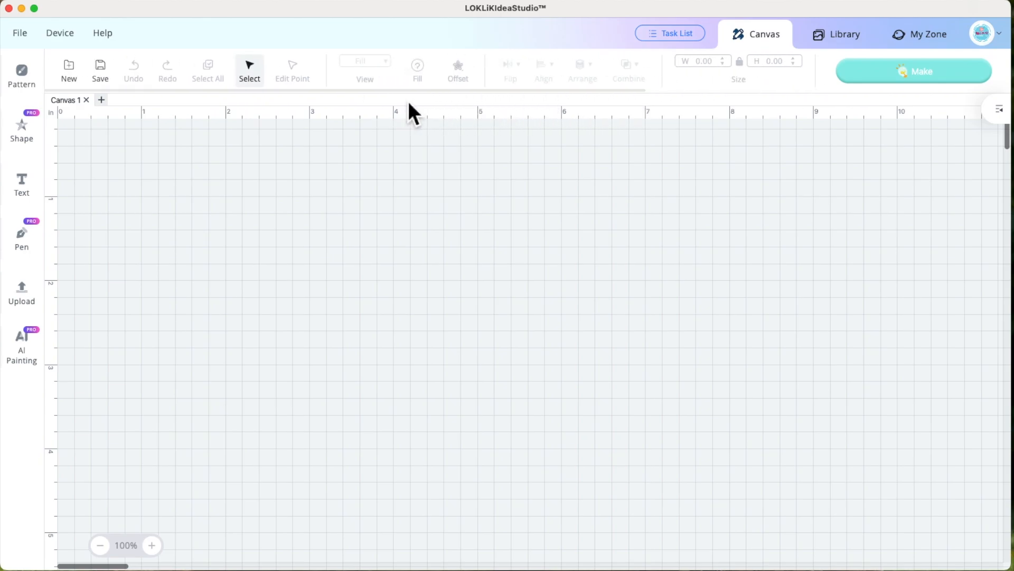
Draw an unconstrained rectangle about 1.87 by 1.83 in on the canvas, and delete it.
{"action": "left_click", "coordinate": [24, 73]}
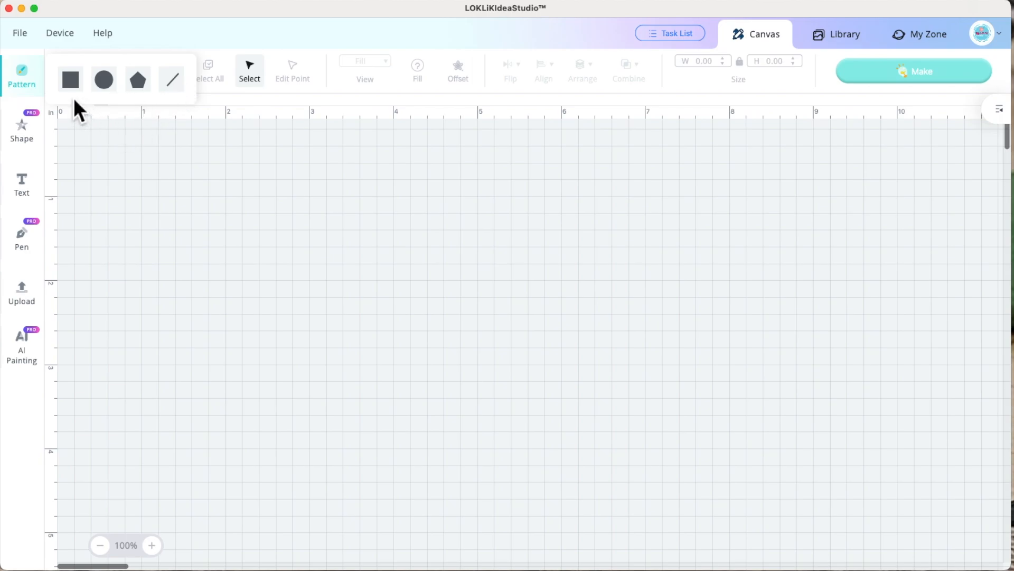
{"action": "left_click", "coordinate": [74, 80]}
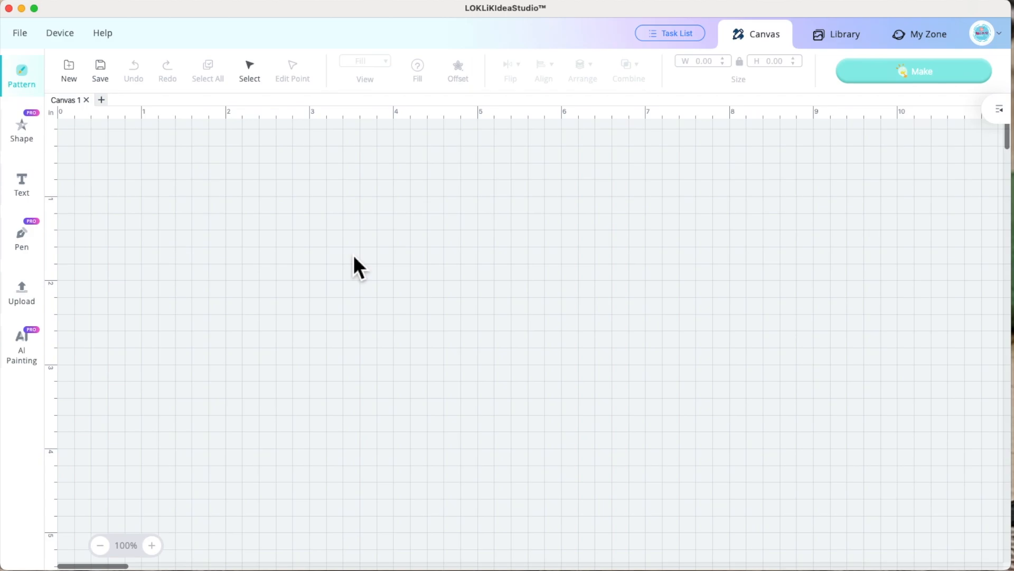
{"action": "left_click", "coordinate": [38, 84]}
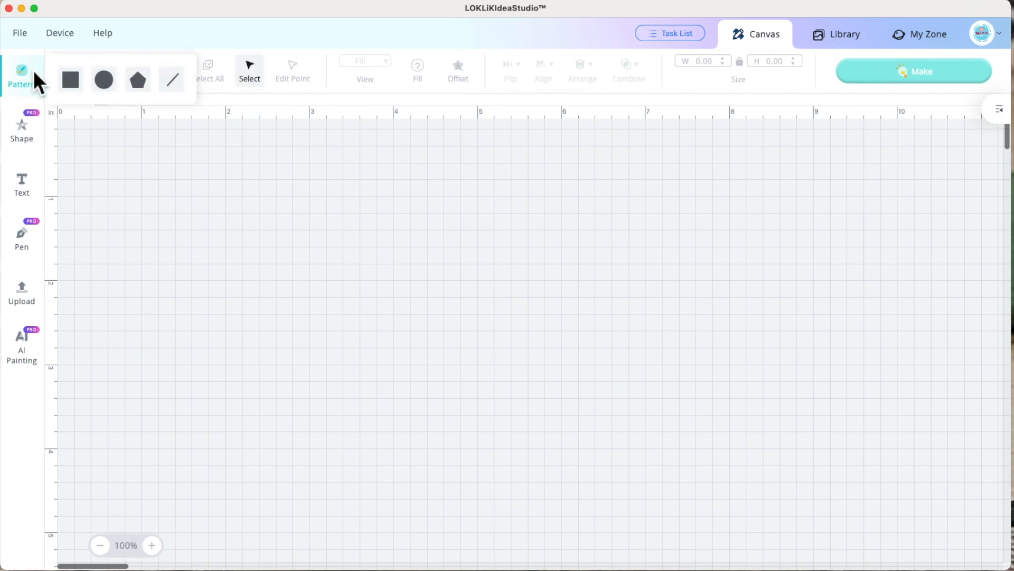
{"action": "left_click_drag", "start_coordinate": [75, 84], "coordinate": [407, 331]}
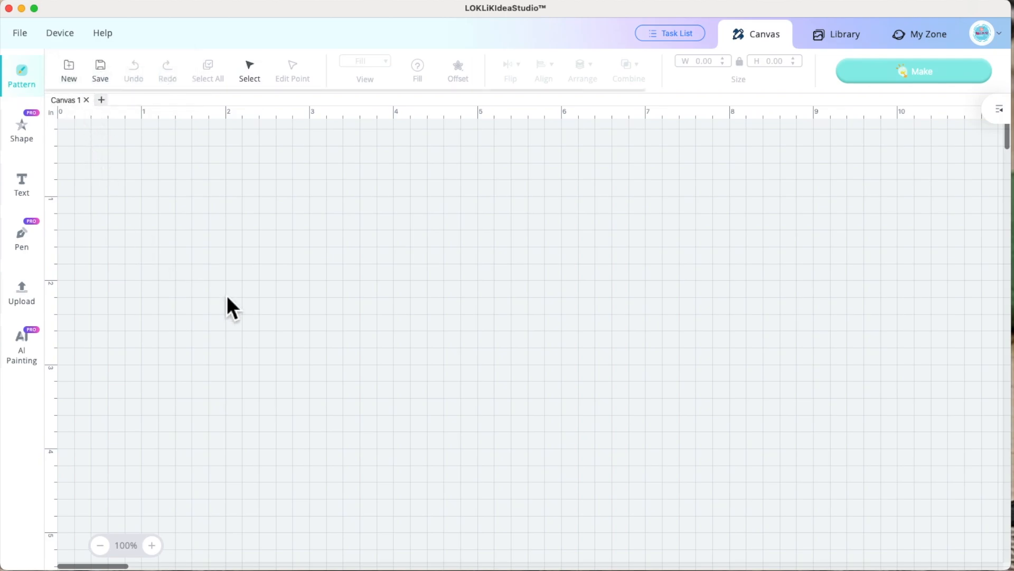
{"action": "left_click_drag", "start_coordinate": [227, 194], "coordinate": [385, 348]}
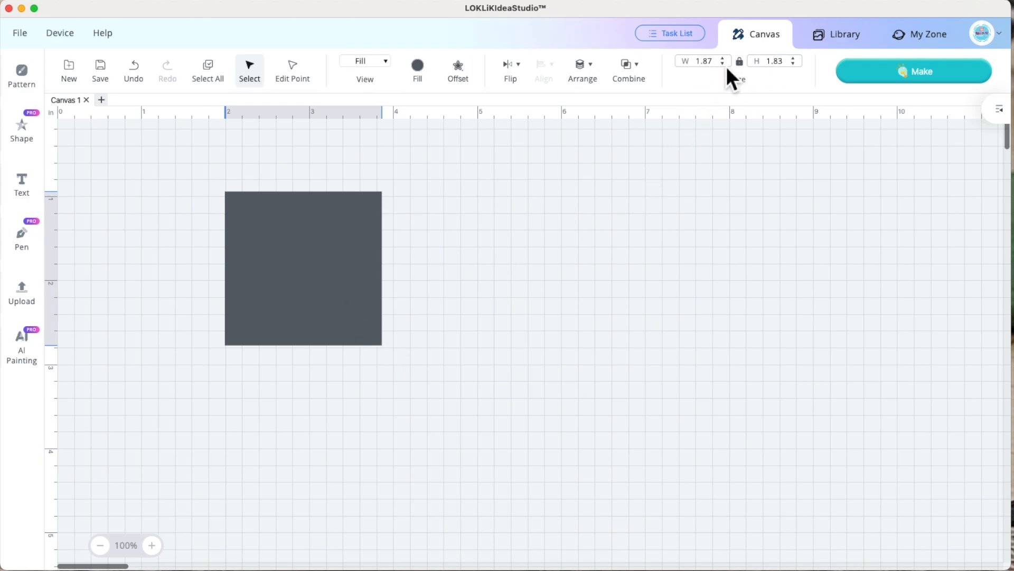
{"action": "left_click", "coordinate": [349, 295]}
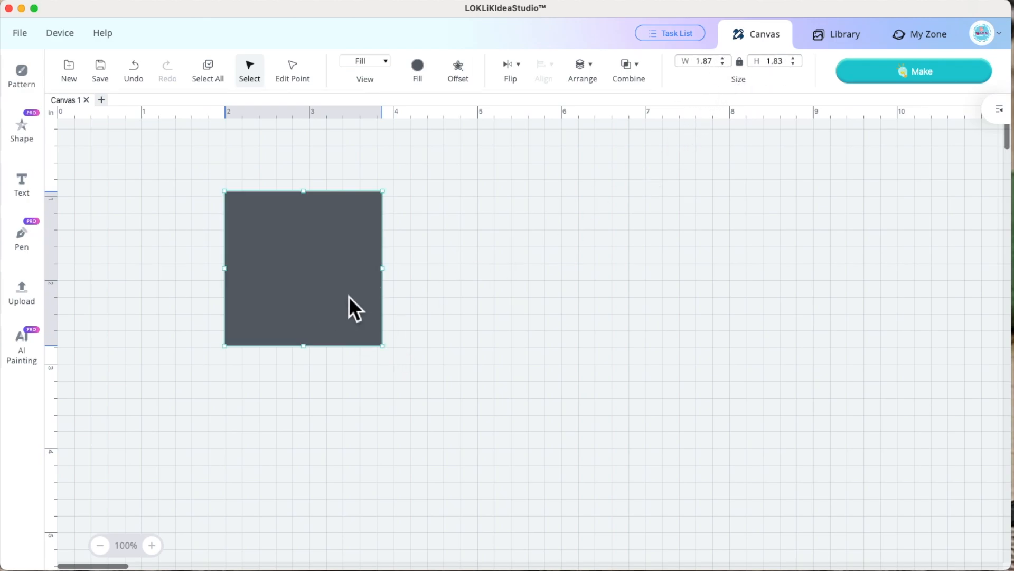
{"action": "key", "text": "Delete"}
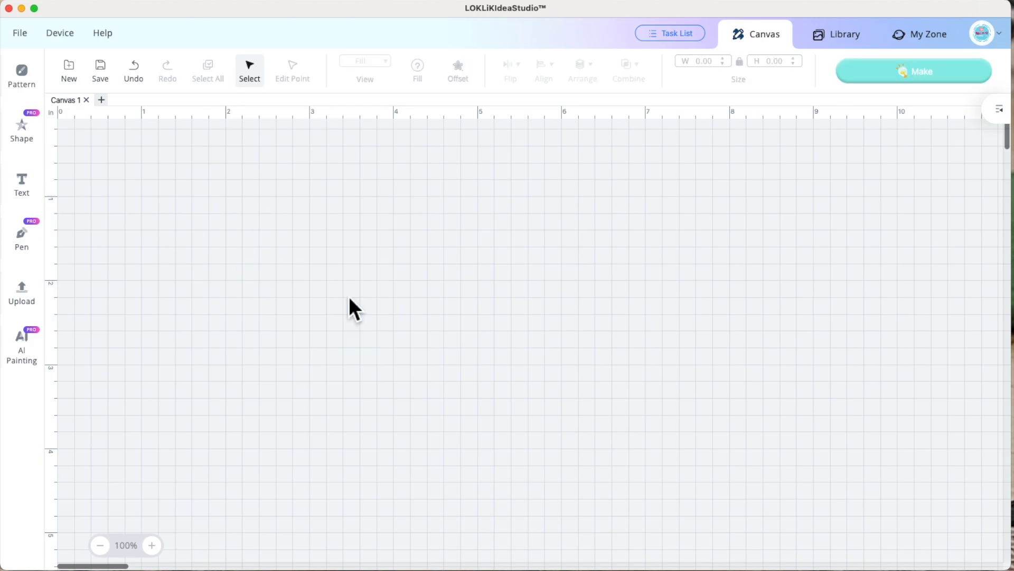
Draw a perfect square about 1.90 in wide in the upper-left area of the canvas.
{"action": "left_click", "coordinate": [24, 71]}
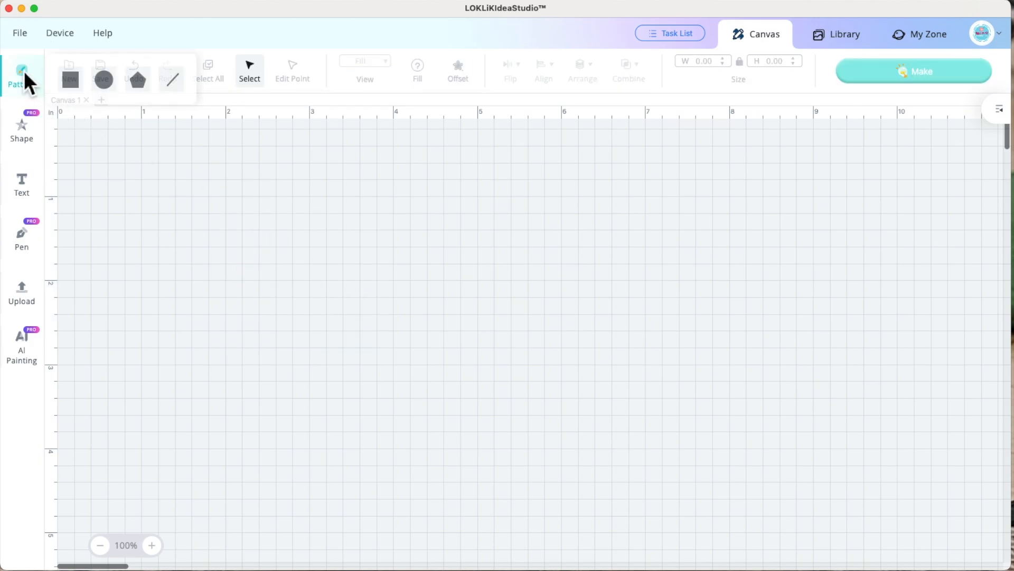
{"action": "left_click", "coordinate": [75, 84]}
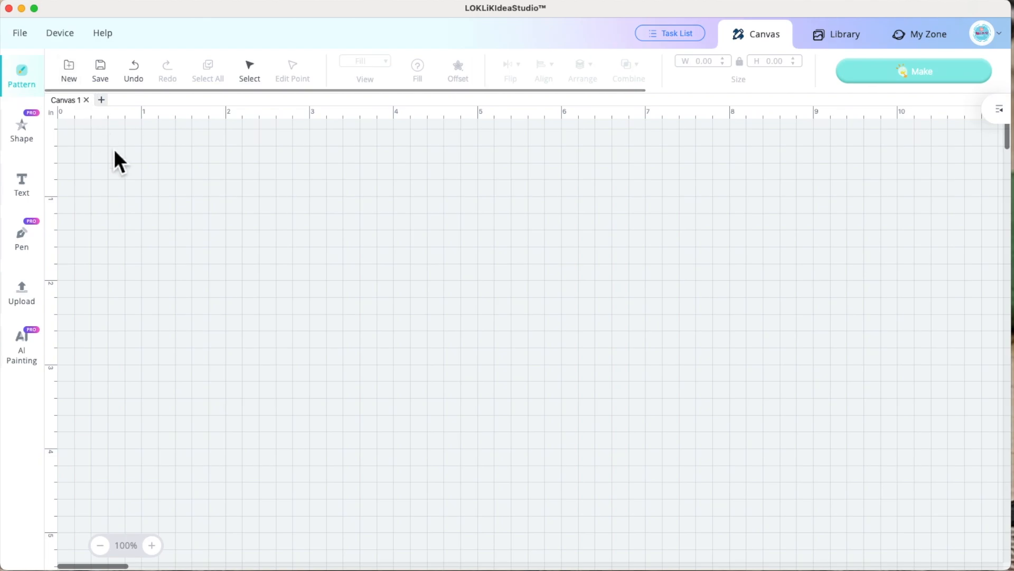
{"action": "left_click_drag", "start_coordinate": [182, 185], "coordinate": [344, 341]}
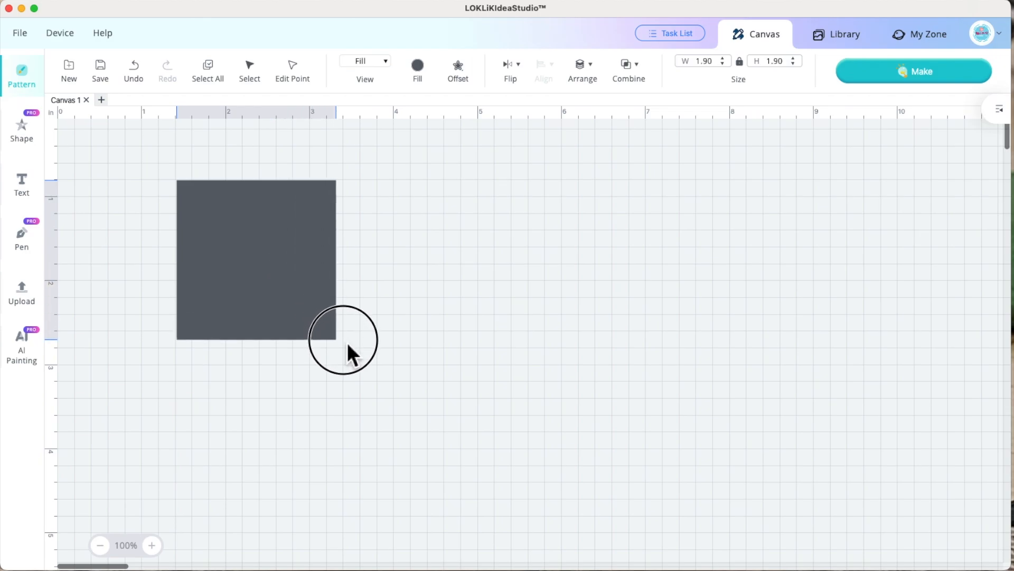
{"action": "left_click", "coordinate": [348, 344]}
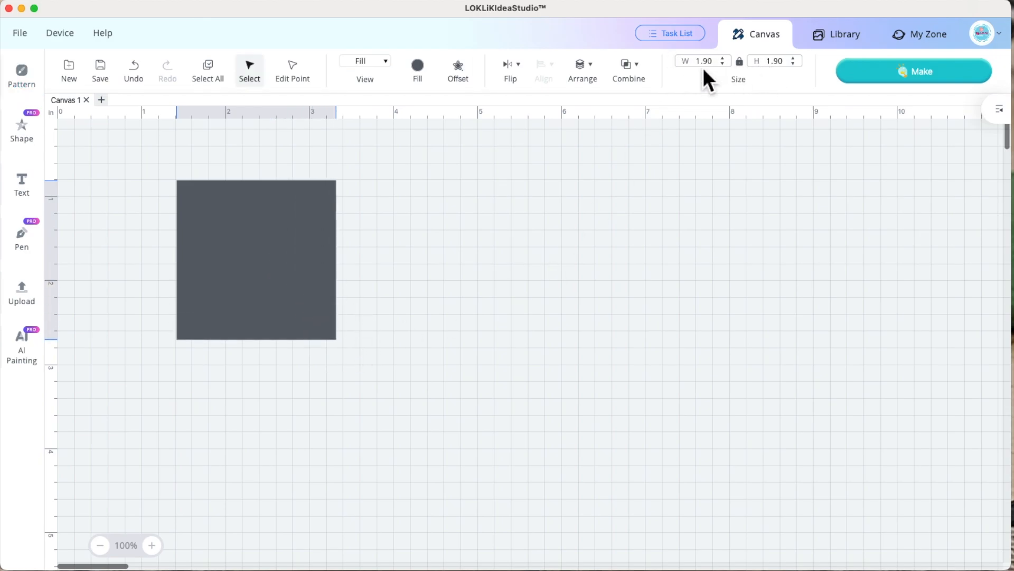
Draw a perfect circle about 1.65 in across to the right of the square.
{"action": "left_click", "coordinate": [29, 82]}
{"action": "left_click", "coordinate": [109, 79]}
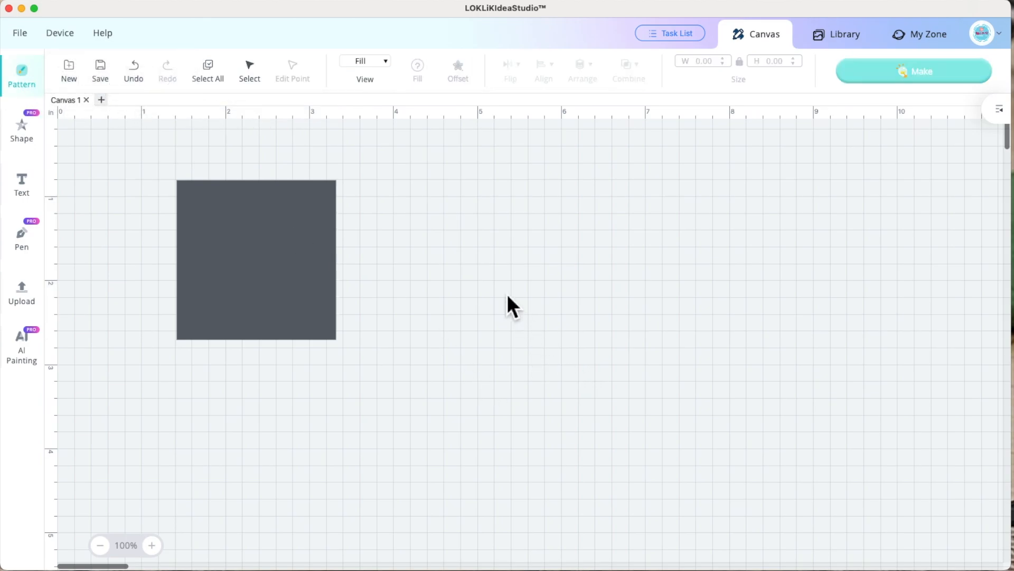
{"action": "left_click_drag", "start_coordinate": [450, 224], "coordinate": [647, 362]}
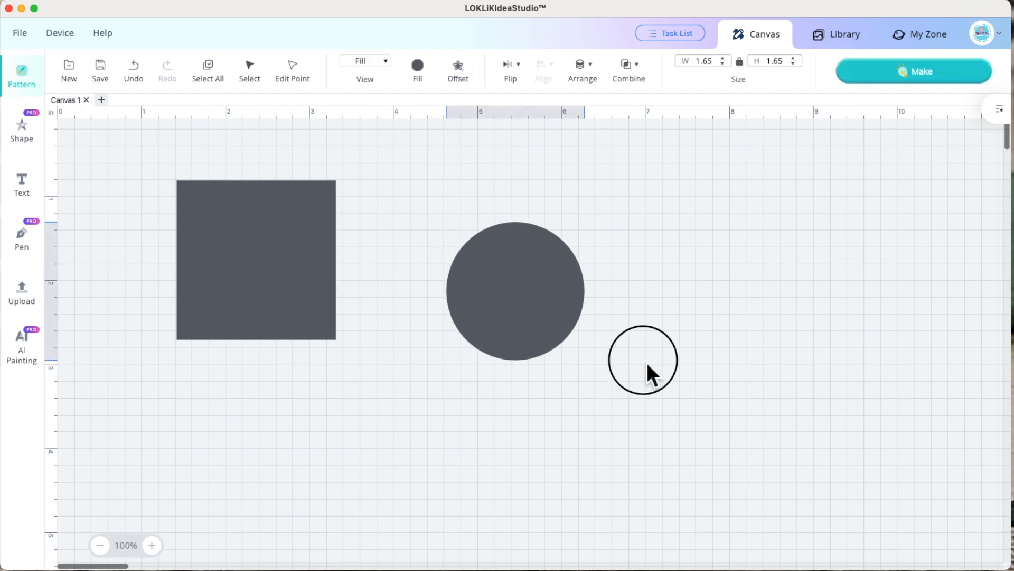
Draw a tall oval about 1.56 by 3.01 in to the right of the circle, and delete it.
{"action": "left_click", "coordinate": [24, 76]}
{"action": "left_click", "coordinate": [108, 77]}
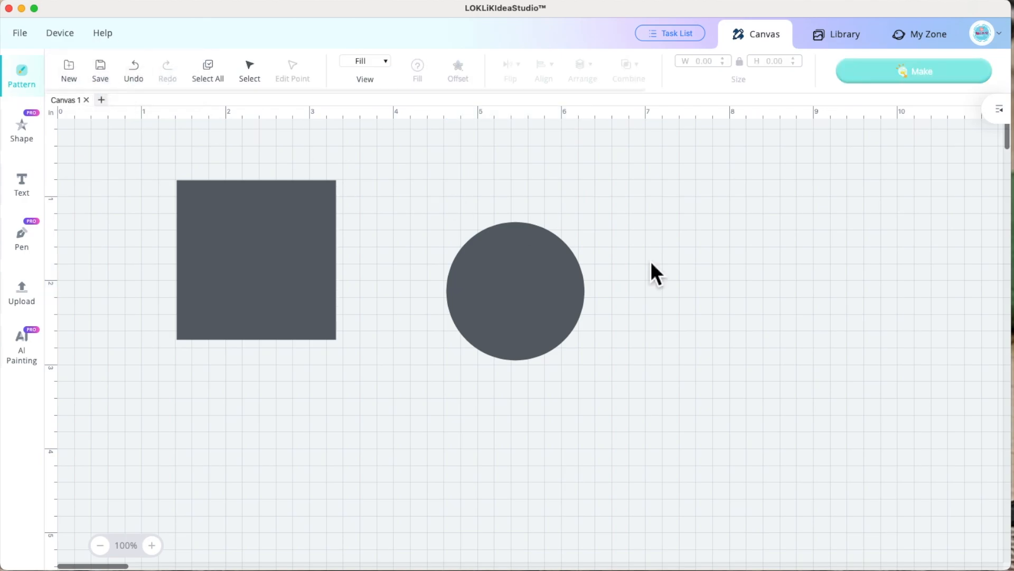
{"action": "left_click_drag", "start_coordinate": [654, 195], "coordinate": [785, 448]}
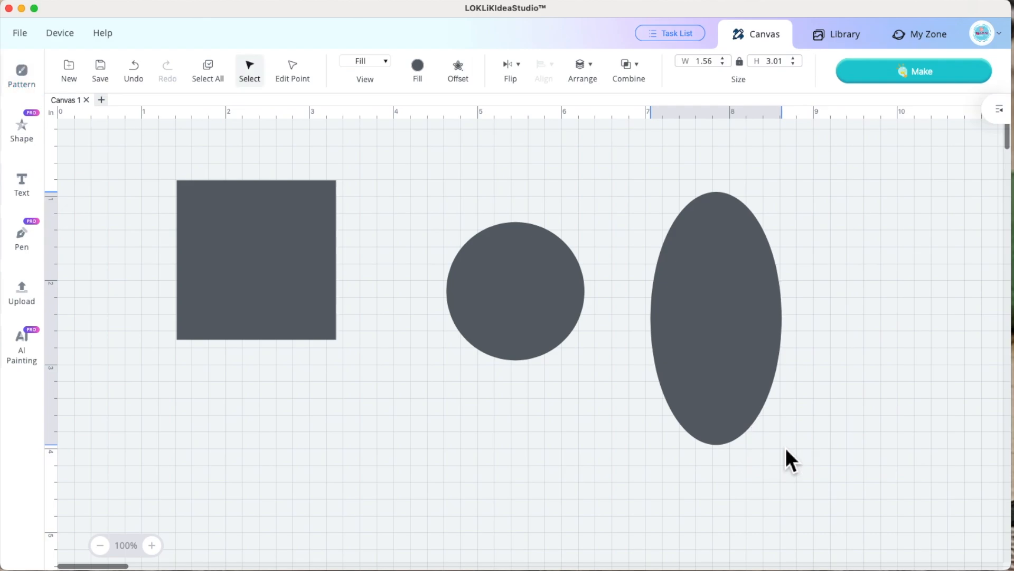
{"action": "key", "text": "BackSpace"}
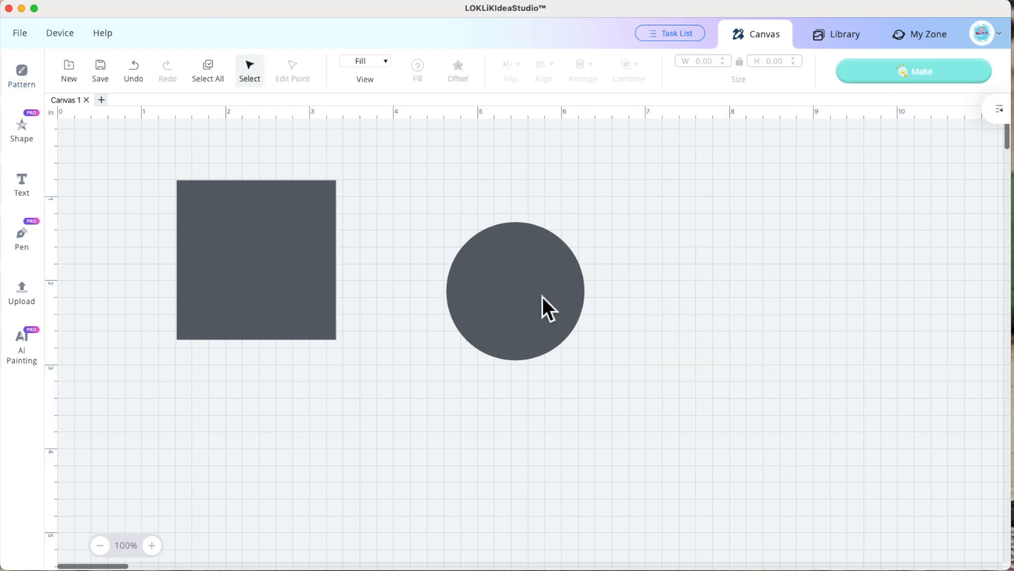
Move the circle close beside the square's lower right side, and show the shapes in Contour view.
{"action": "left_click_drag", "start_coordinate": [524, 295], "coordinate": [421, 312]}
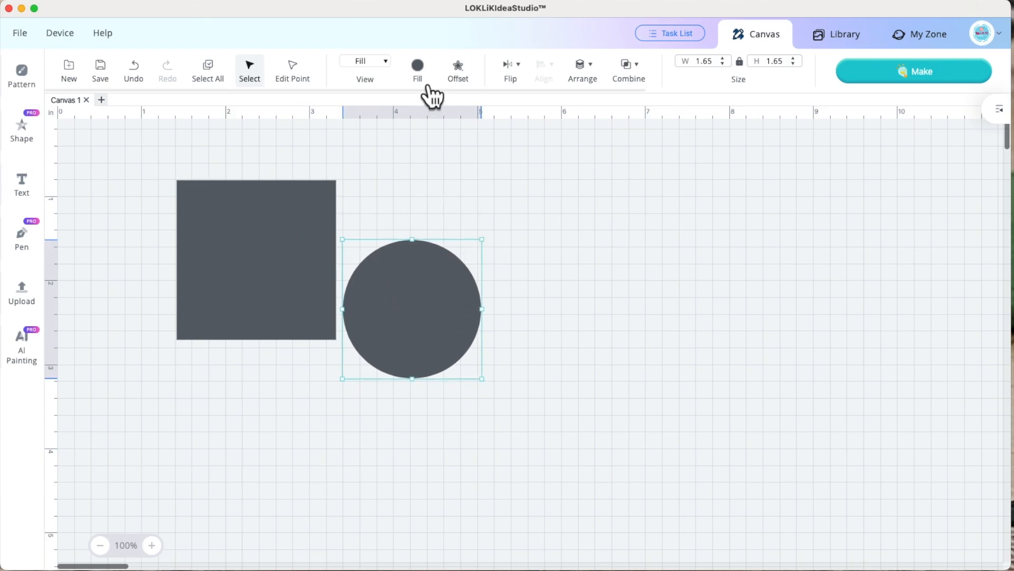
{"action": "left_click", "coordinate": [390, 63]}
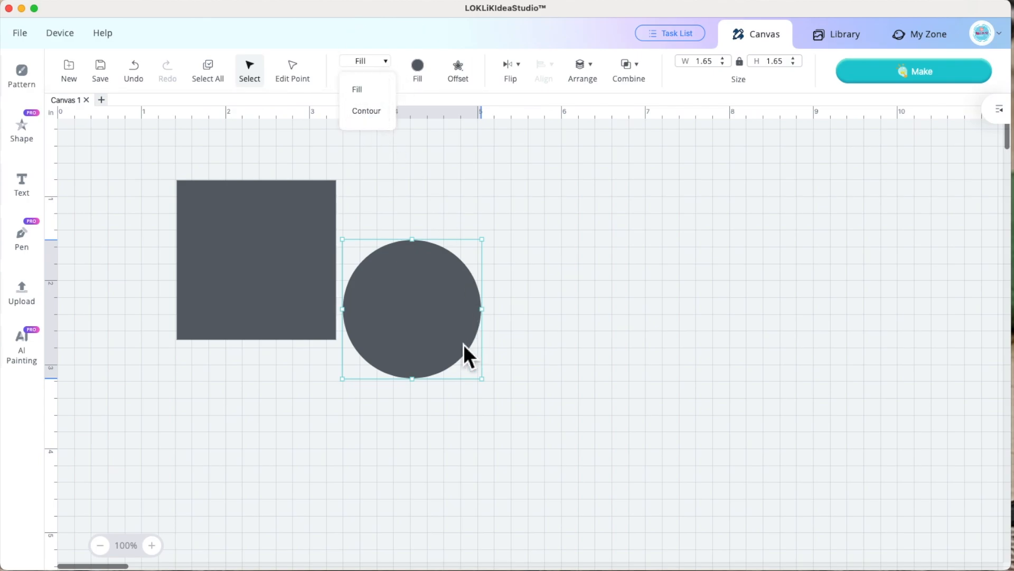
{"action": "left_click", "coordinate": [384, 121]}
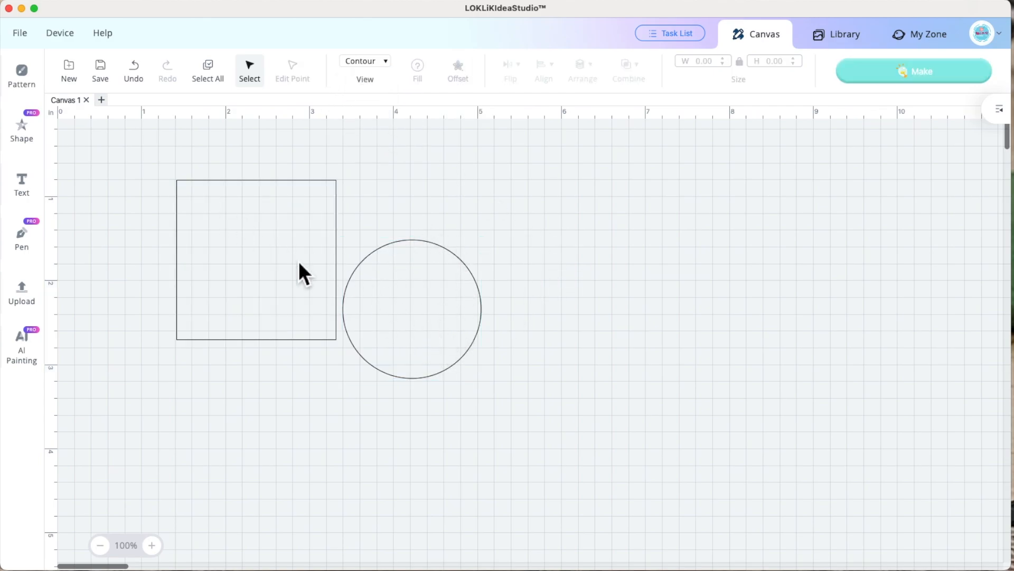
{"action": "left_click", "coordinate": [396, 275]}
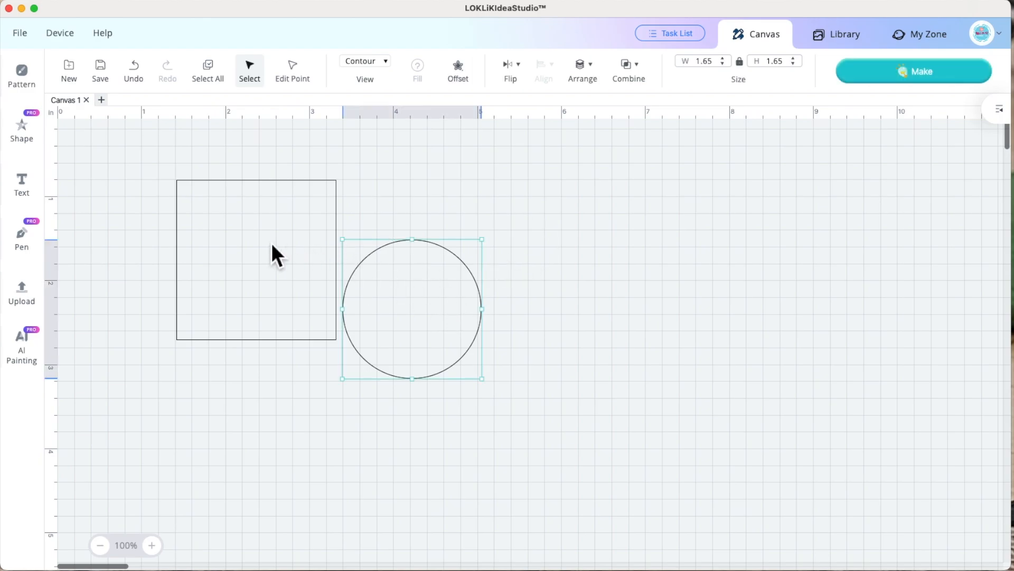
{"action": "left_click", "coordinate": [424, 183]}
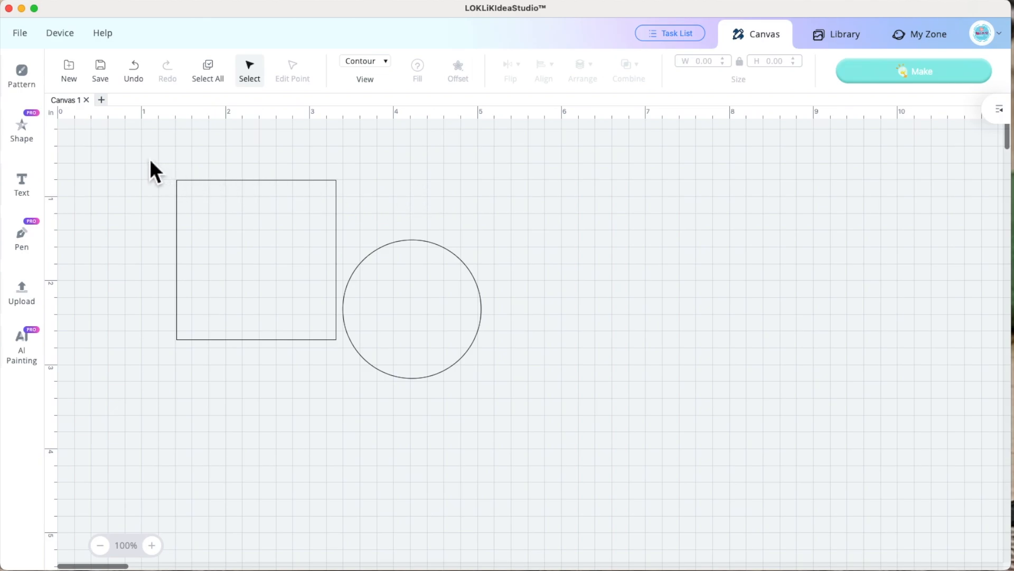
Select both the square and the circle and return the view to Fill.
{"action": "left_click_drag", "start_coordinate": [146, 155], "coordinate": [511, 431]}
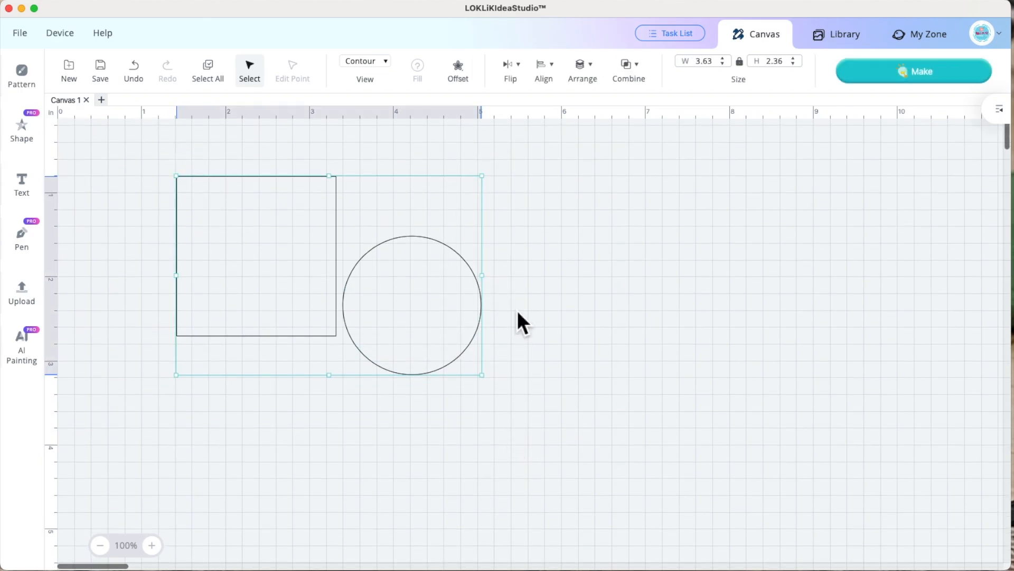
{"action": "left_click", "coordinate": [528, 298]}
{"action": "left_click_drag", "start_coordinate": [118, 139], "coordinate": [563, 431]}
{"action": "left_click", "coordinate": [397, 76]}
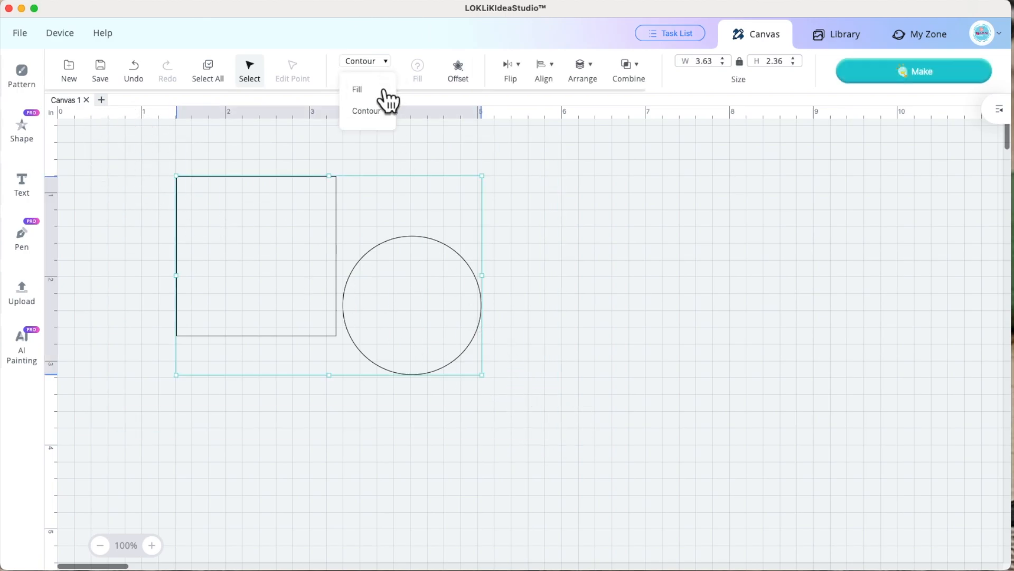
{"action": "left_click", "coordinate": [373, 94]}
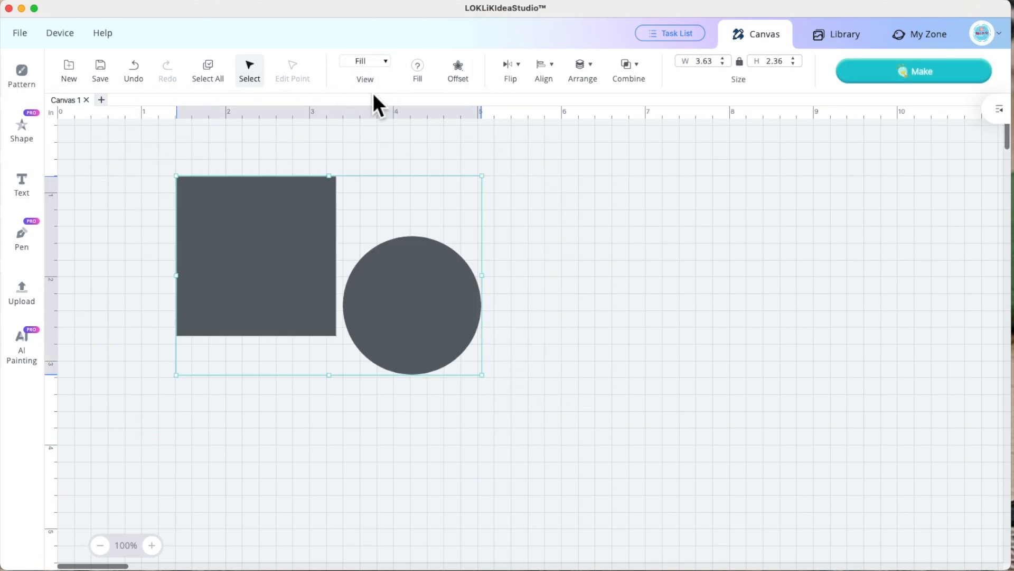
Fill only the circle with the blue from the recently used colours, leaving the square unselected.
{"action": "left_click", "coordinate": [544, 226]}
{"action": "left_click", "coordinate": [417, 301]}
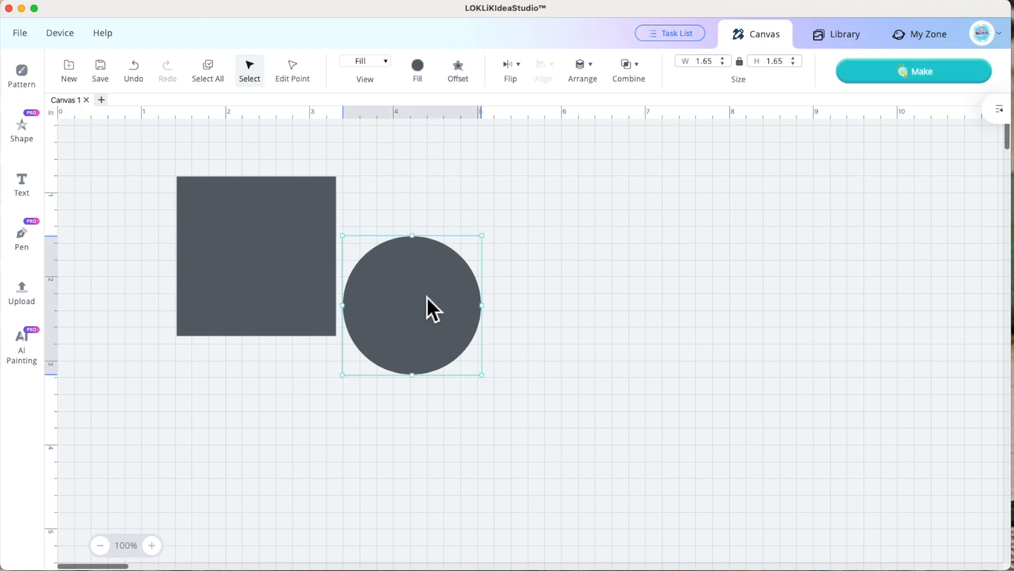
{"action": "left_click", "coordinate": [422, 74]}
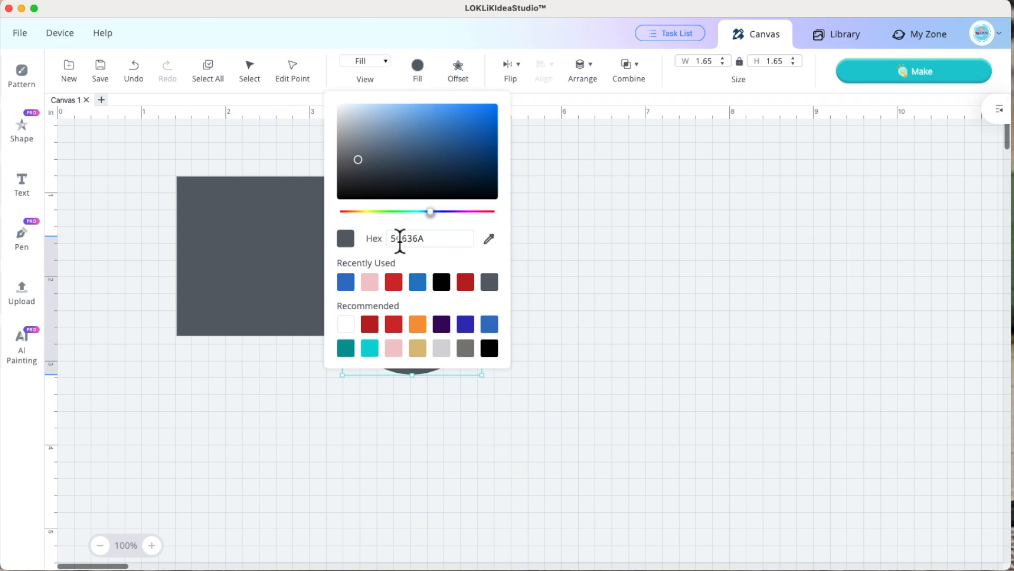
{"action": "left_click", "coordinate": [345, 282]}
{"action": "left_click", "coordinate": [531, 322]}
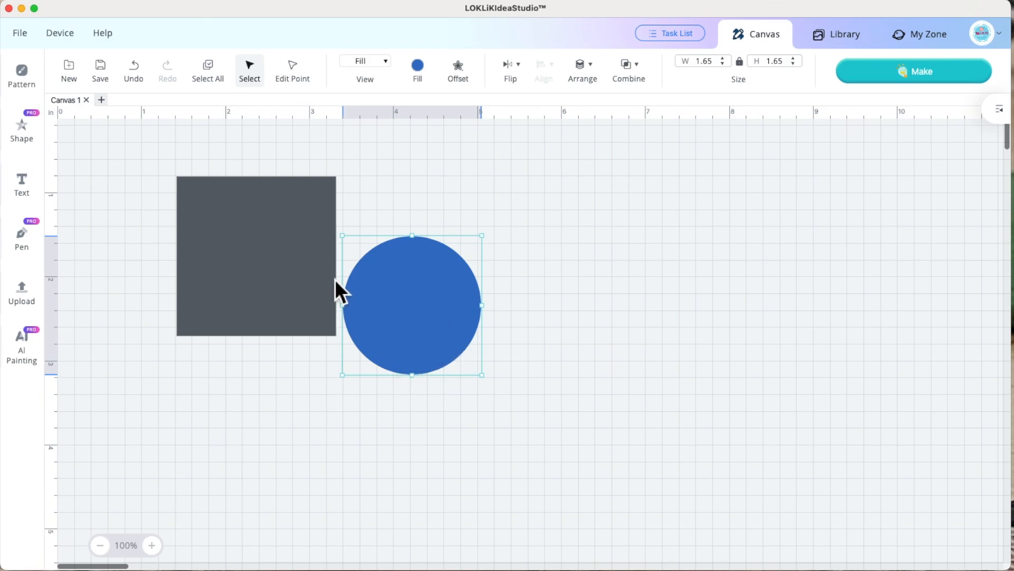
{"action": "left_click", "coordinate": [457, 210]}
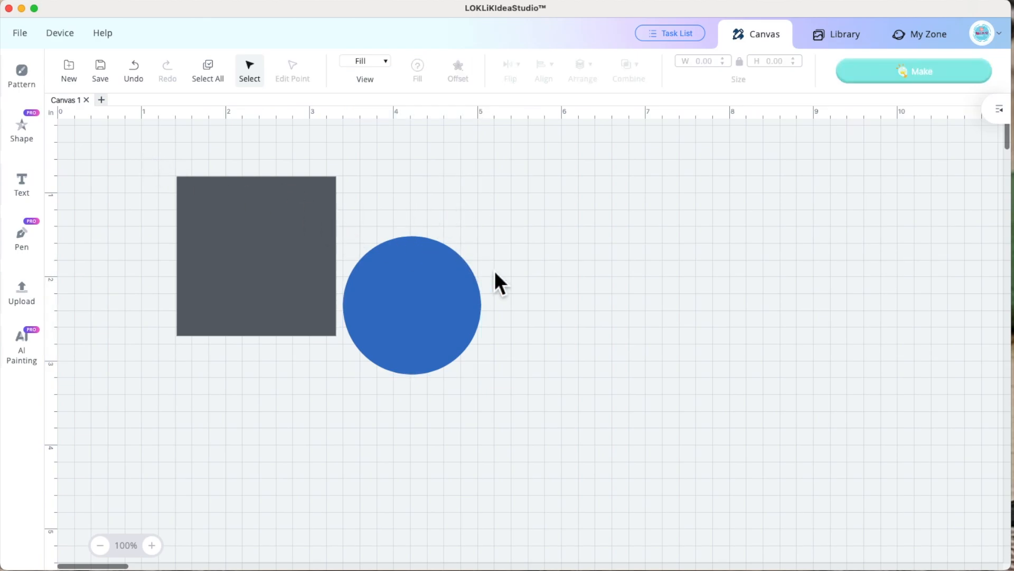
Move the blue circle so that it overlaps the square's lower right corner.
{"action": "left_click_drag", "start_coordinate": [429, 323], "coordinate": [335, 322]}
{"action": "left_click", "coordinate": [470, 333]}
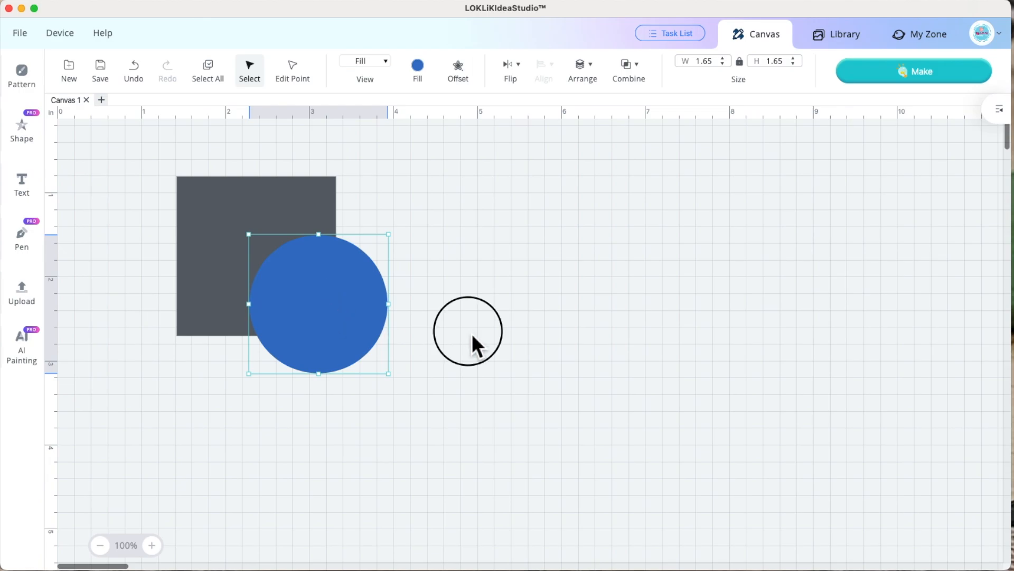
{"action": "left_click", "coordinate": [265, 233]}
{"action": "left_click", "coordinate": [411, 266]}
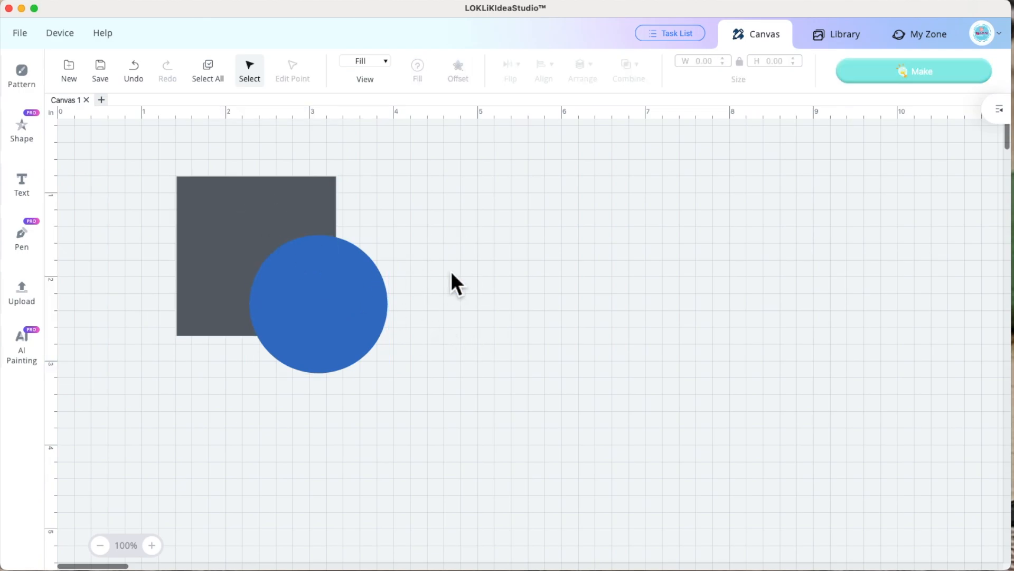
Combine the square and circle with Unite, and examine the merged shape in Contour view.
{"action": "left_click_drag", "start_coordinate": [131, 145], "coordinate": [508, 442]}
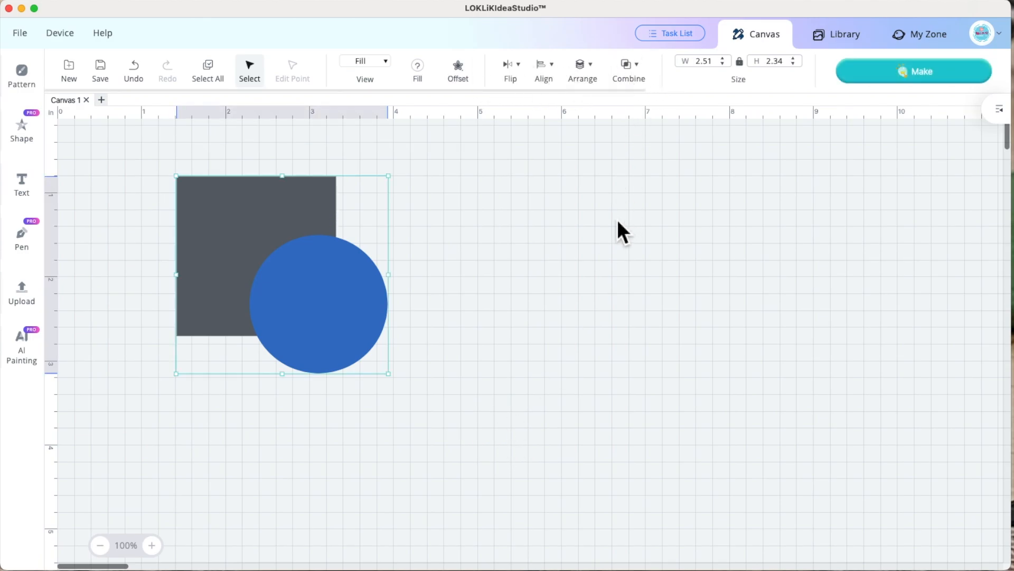
{"action": "left_click", "coordinate": [642, 71]}
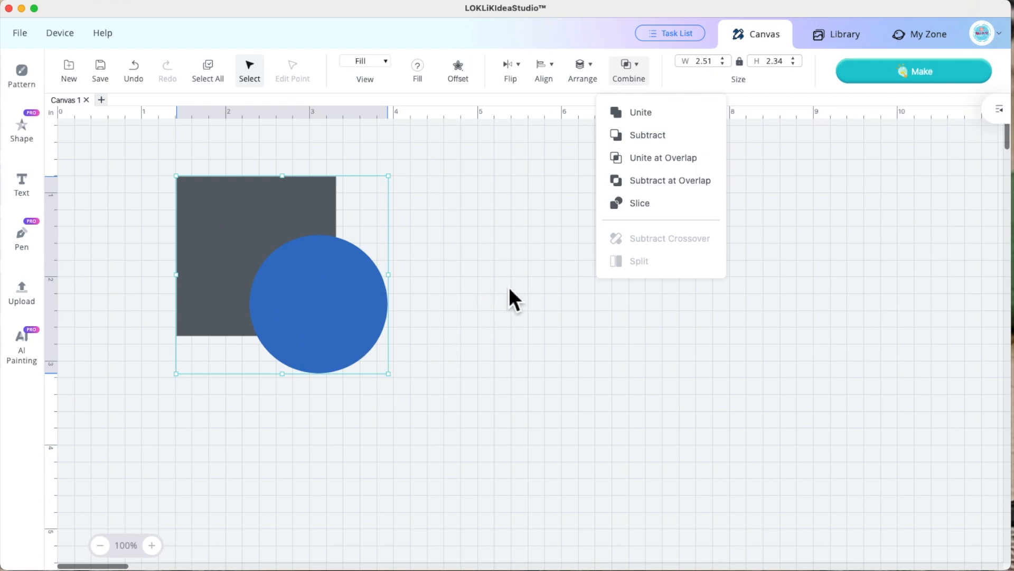
{"action": "left_click", "coordinate": [647, 114]}
{"action": "left_click", "coordinate": [510, 222]}
{"action": "left_click", "coordinate": [308, 319]}
{"action": "left_click", "coordinate": [385, 61]}
{"action": "left_click", "coordinate": [375, 115]}
{"action": "left_click", "coordinate": [459, 264]}
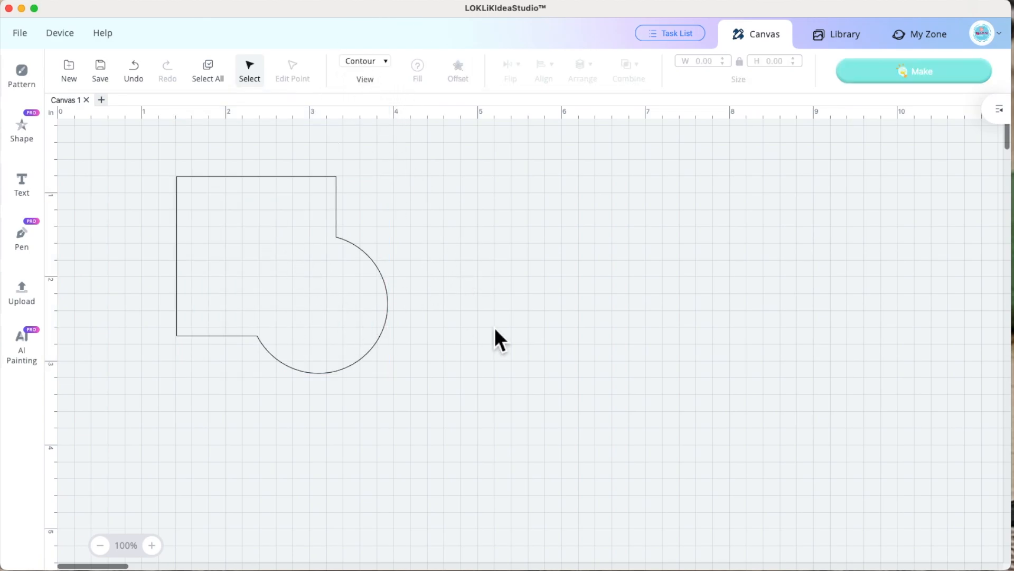
{"action": "left_click_drag", "start_coordinate": [144, 154], "coordinate": [481, 407]}
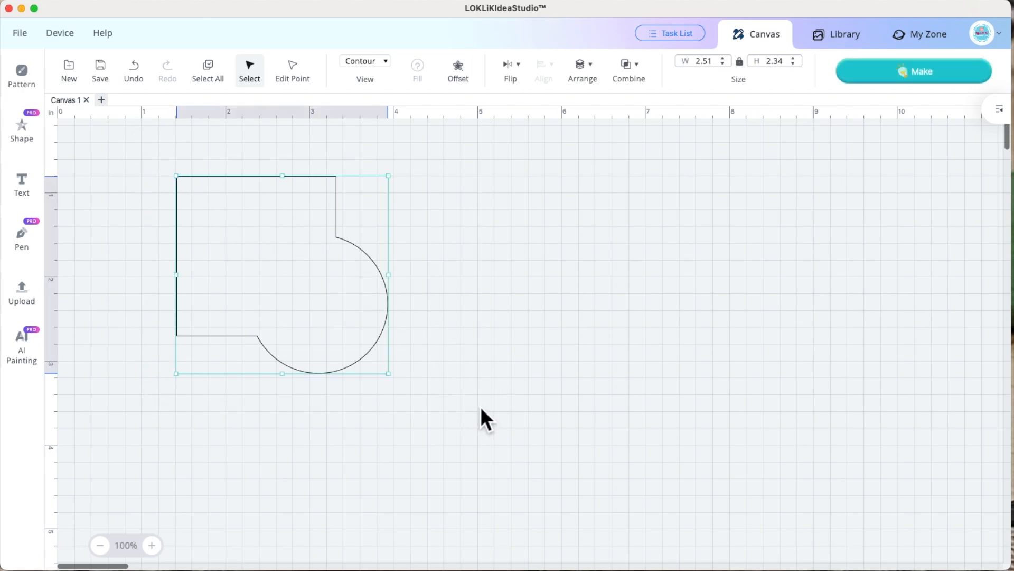
Undo the union of the square and circle, and return the view to Fill.
{"action": "left_click", "coordinate": [141, 87]}
{"action": "left_click", "coordinate": [140, 87]}
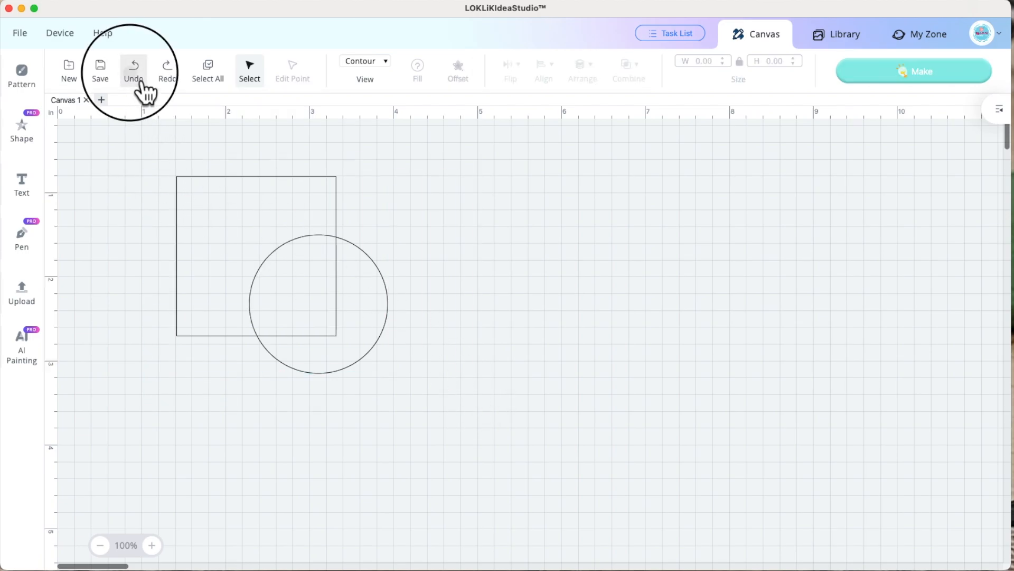
{"action": "left_click", "coordinate": [140, 81]}
{"action": "left_click", "coordinate": [176, 77]}
{"action": "mouse_move", "coordinate": [376, 64]}
{"action": "left_click", "coordinate": [378, 117]}
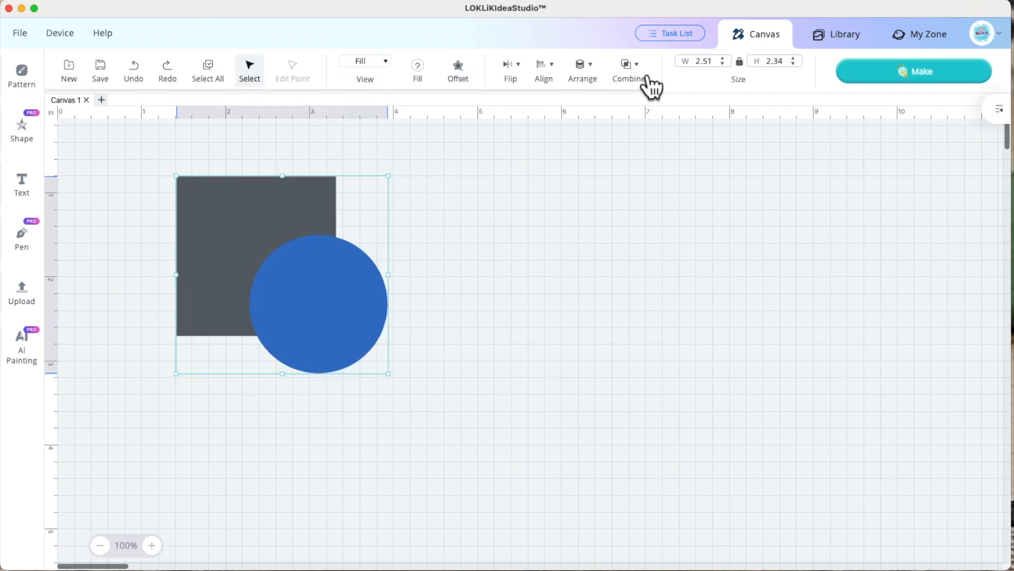
Combine the two shapes with Subtract to cut the circle out of the square, and undo it.
{"action": "mouse_move", "coordinate": [639, 69]}
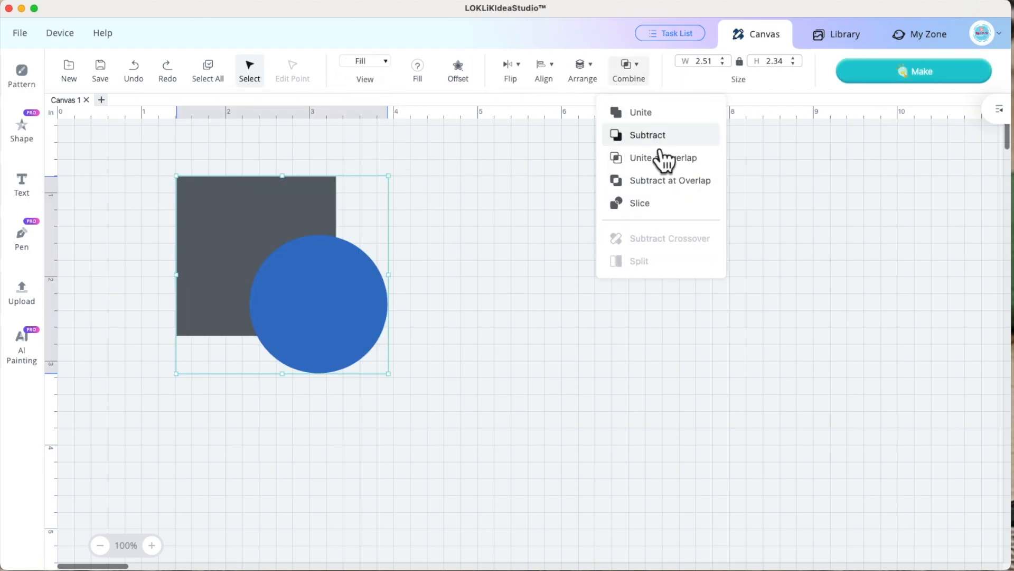
{"action": "left_click", "coordinate": [649, 135]}
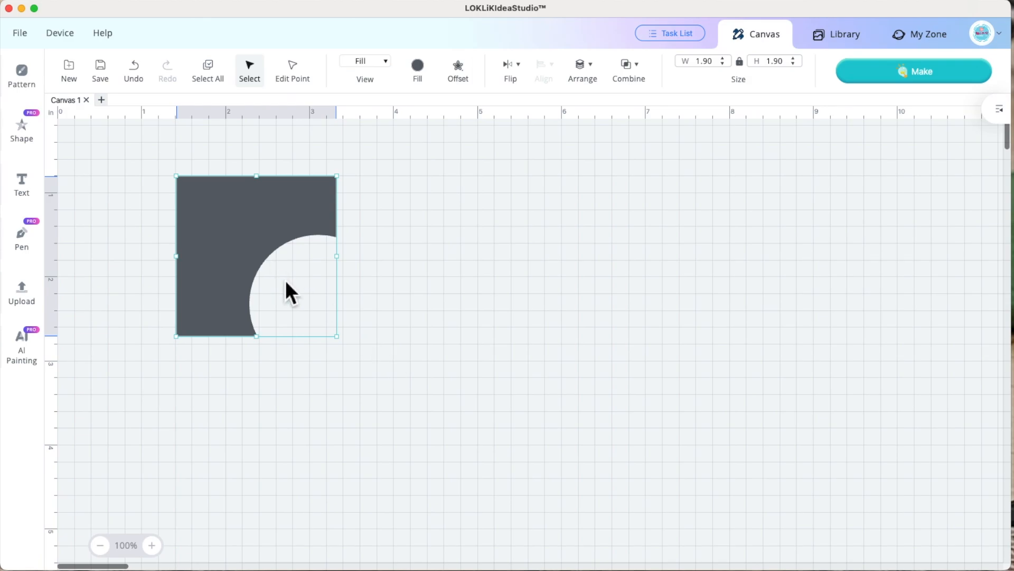
{"action": "left_click", "coordinate": [135, 73]}
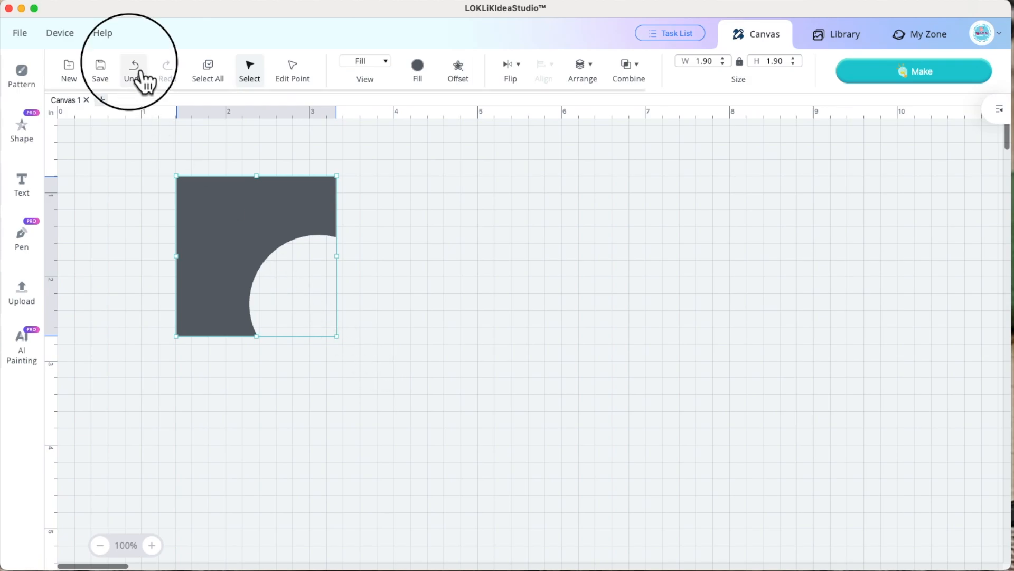
Select both shapes, combine them with Unite at Overlap, and undo the result.
{"action": "left_click_drag", "start_coordinate": [150, 157], "coordinate": [437, 402]}
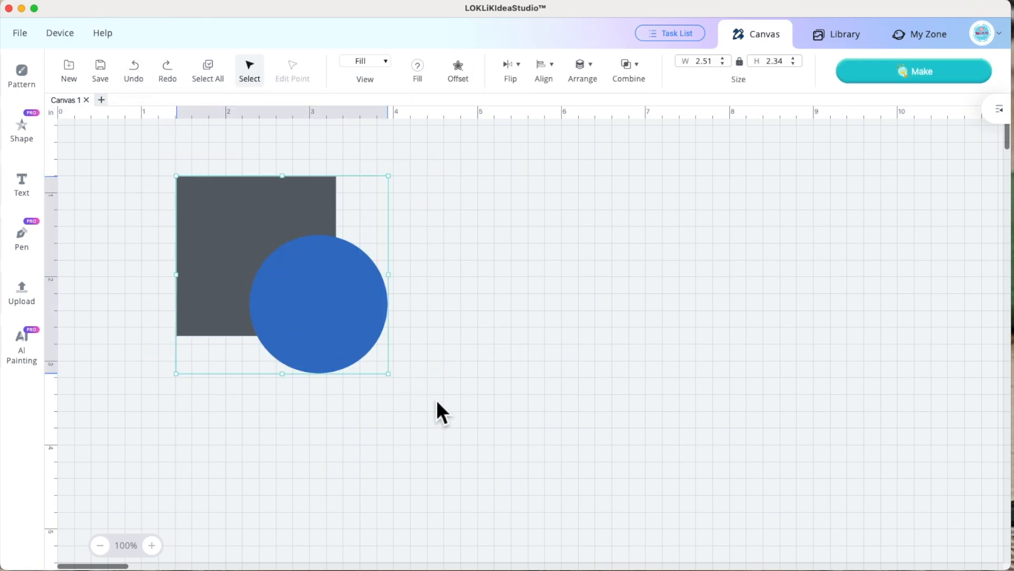
{"action": "left_click", "coordinate": [636, 71]}
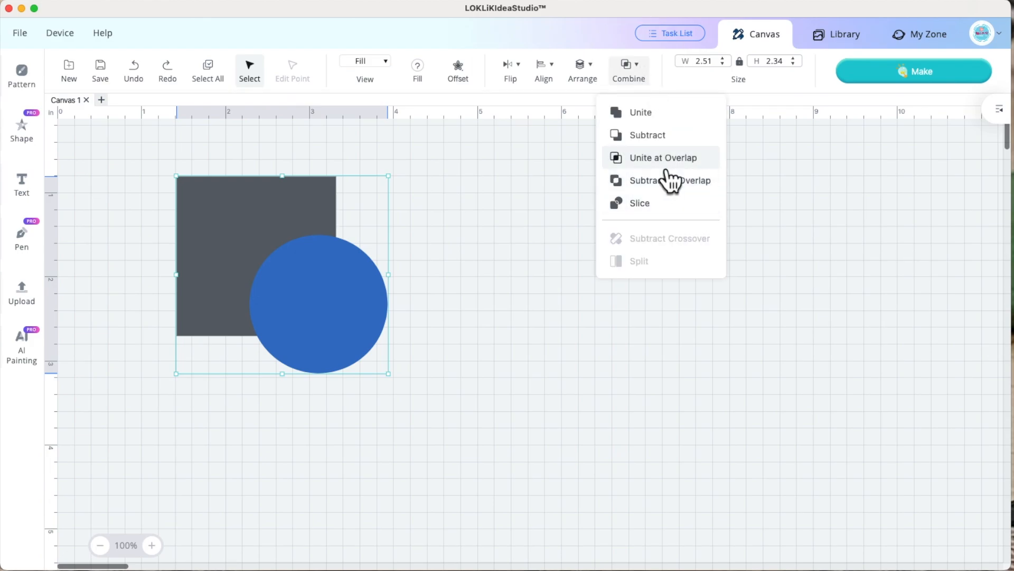
{"action": "left_click", "coordinate": [668, 159]}
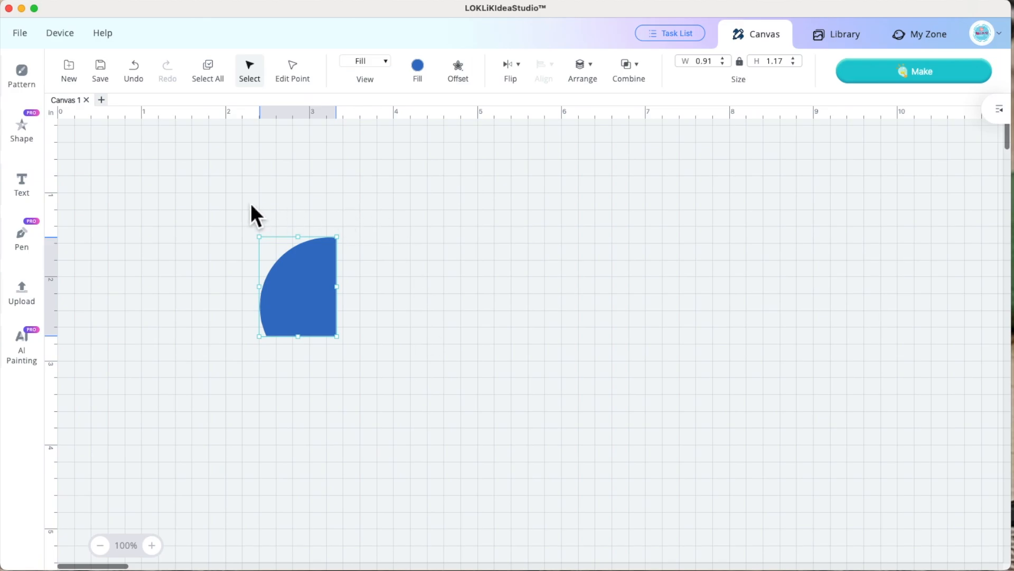
{"action": "left_click", "coordinate": [134, 70]}
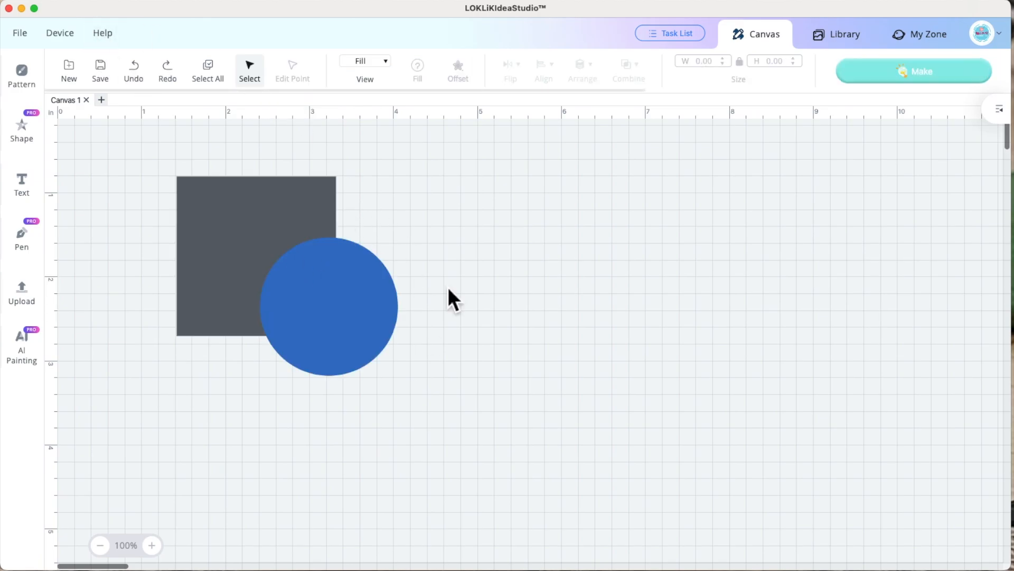
Select the square and circle, combine them with Subtract at Overlap, and undo the result.
{"action": "left_click_drag", "start_coordinate": [143, 145], "coordinate": [475, 420]}
{"action": "left_click", "coordinate": [643, 77]}
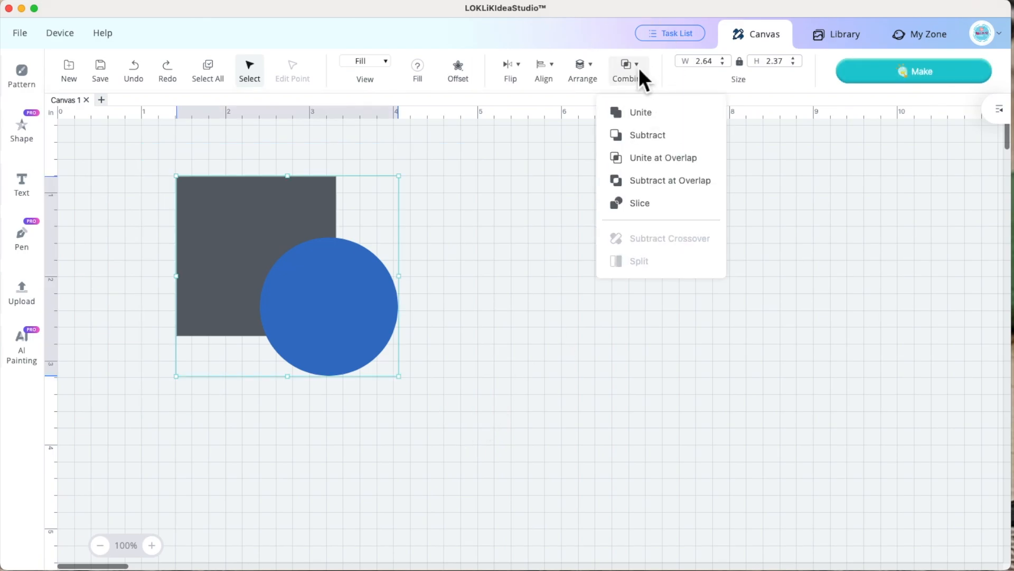
{"action": "left_click", "coordinate": [675, 182]}
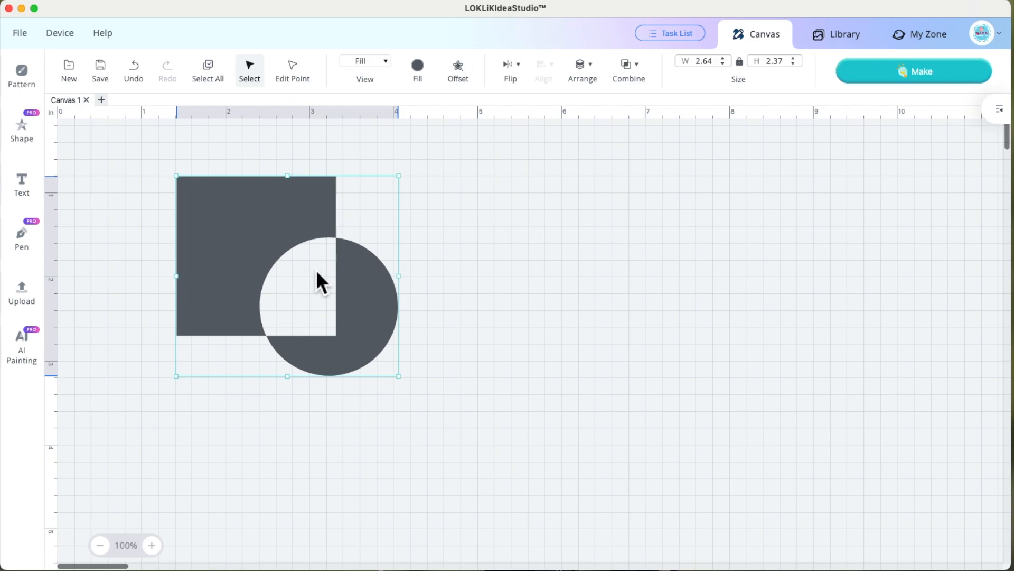
{"action": "left_click", "coordinate": [134, 72]}
Slice the square and circle, and pull the two blue pieces apart to the right of the square.
{"action": "left_click_drag", "start_coordinate": [159, 165], "coordinate": [450, 421]}
{"action": "left_click", "coordinate": [640, 77]}
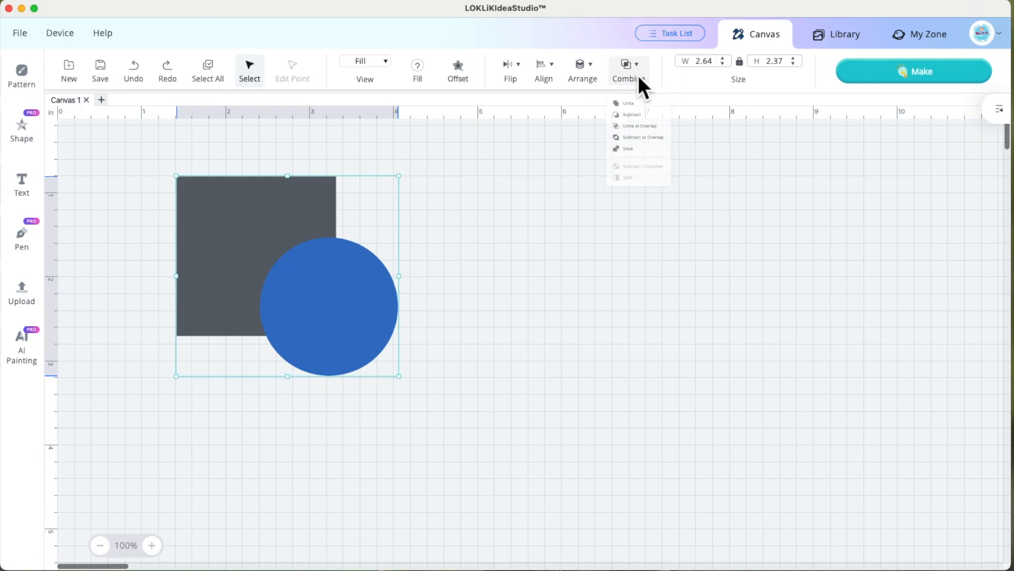
{"action": "left_click", "coordinate": [650, 205]}
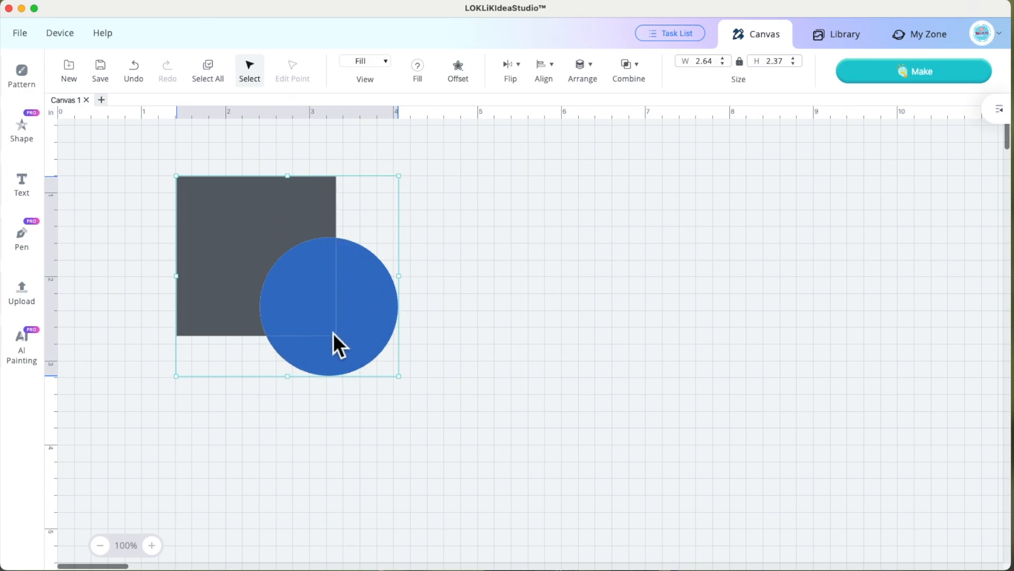
{"action": "left_click", "coordinate": [454, 222]}
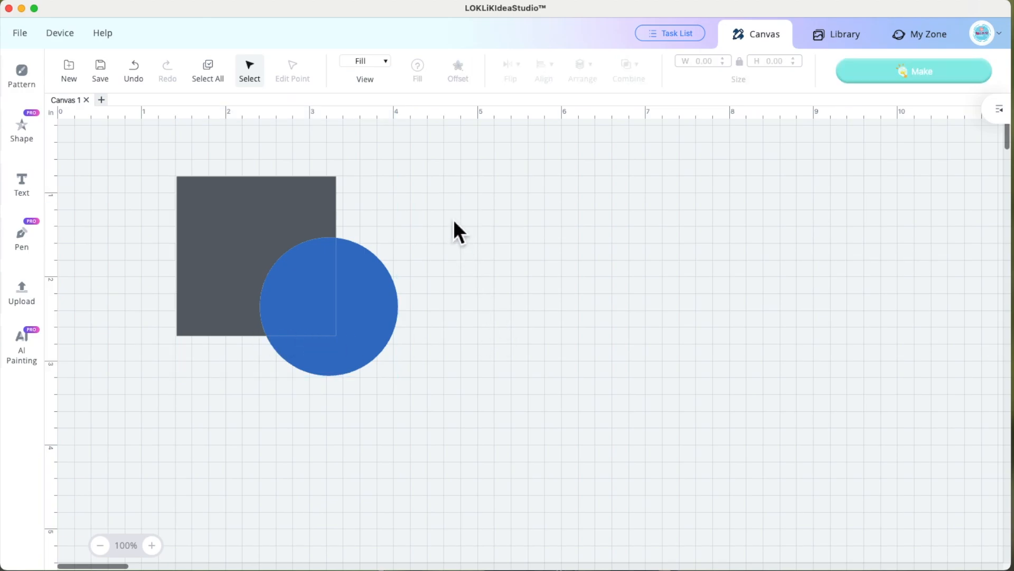
{"action": "left_click_drag", "start_coordinate": [386, 327], "coordinate": [589, 394]}
{"action": "left_click_drag", "start_coordinate": [316, 290], "coordinate": [471, 328]}
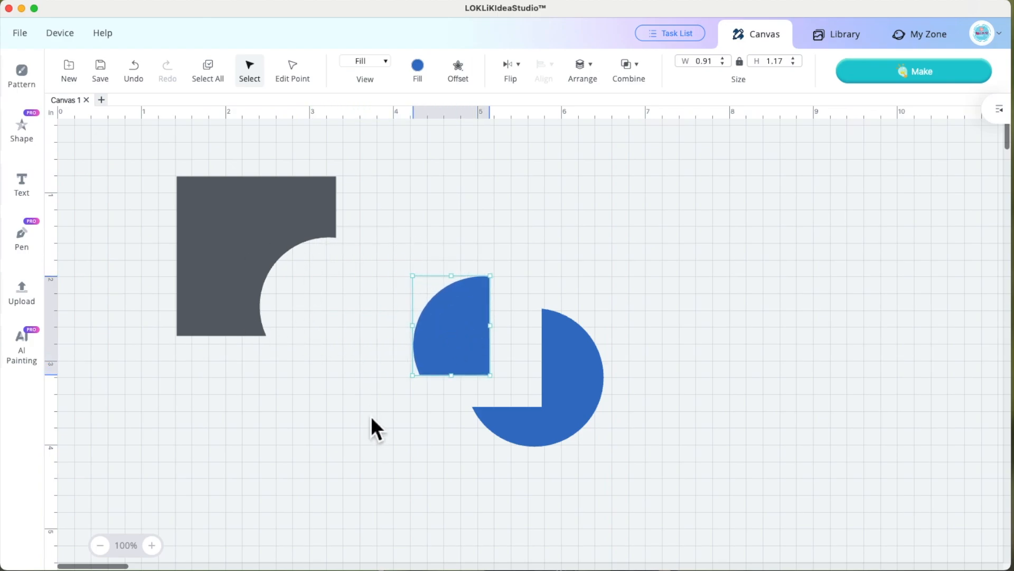
Undo the slice of the two shapes, and shift the whole circle slightly down over the square's corner.
{"action": "left_click", "coordinate": [146, 81]}
{"action": "left_click", "coordinate": [145, 80]}
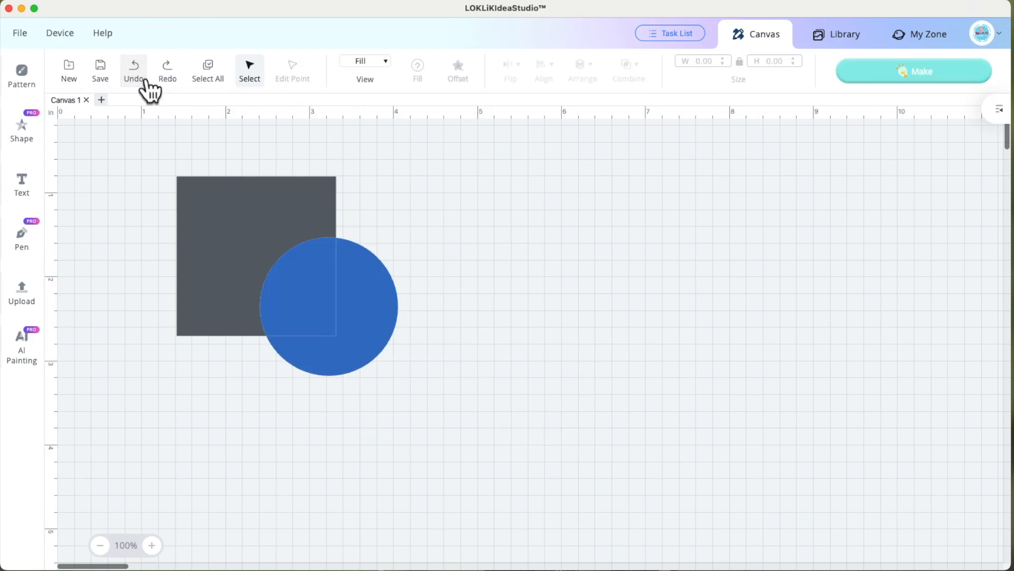
{"action": "mouse_move", "coordinate": [323, 287]}
{"action": "left_mouse_down"}
{"action": "mouse_move", "coordinate": [477, 292]}
{"action": "mouse_move", "coordinate": [319, 287]}
{"action": "left_mouse_up"}
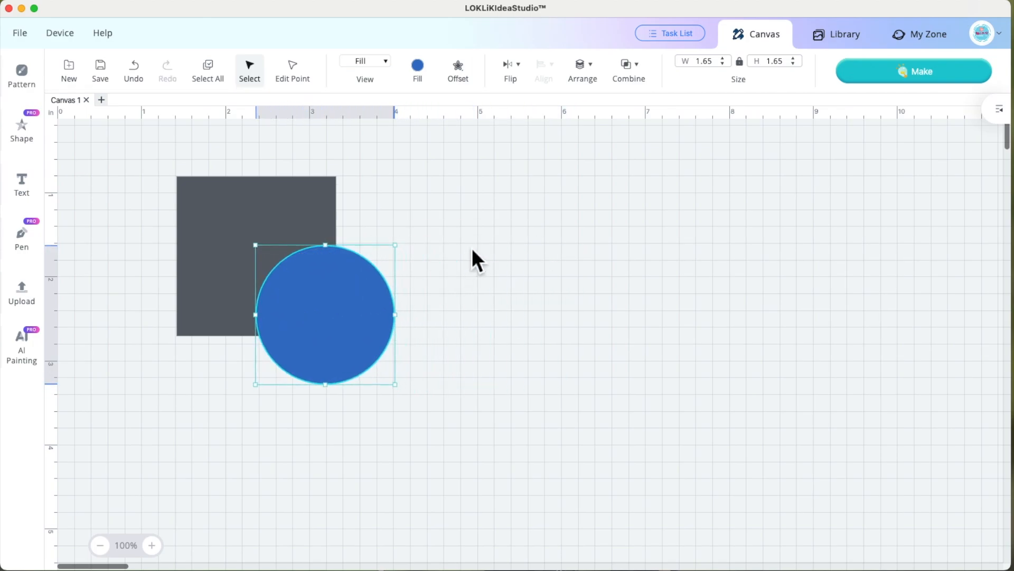
Select both shapes, look over the Combine options, and delete the square and circle from the canvas.
{"action": "key", "text": "super+a"}
{"action": "left_click", "coordinate": [629, 71]}
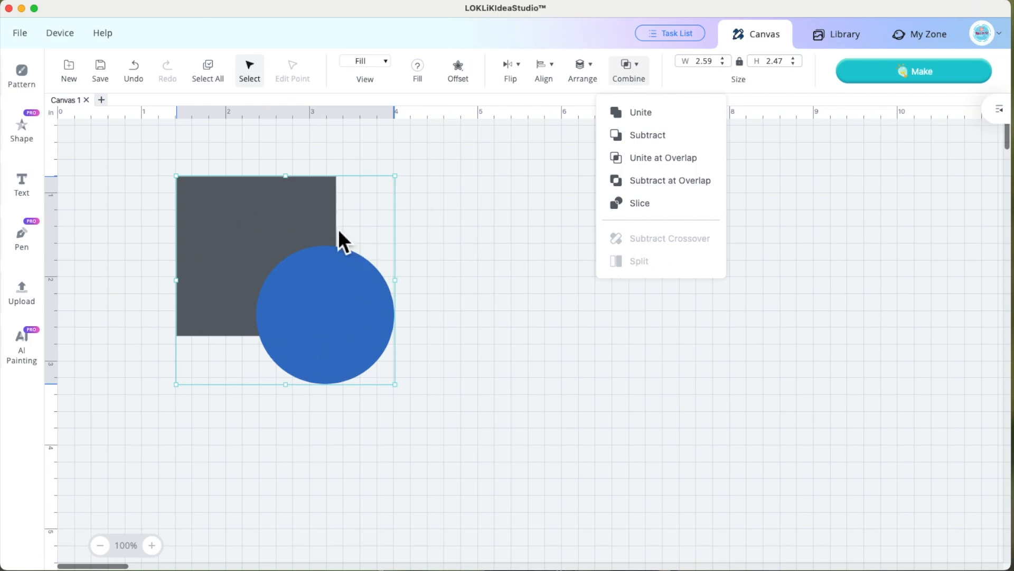
{"action": "left_click", "coordinate": [489, 297]}
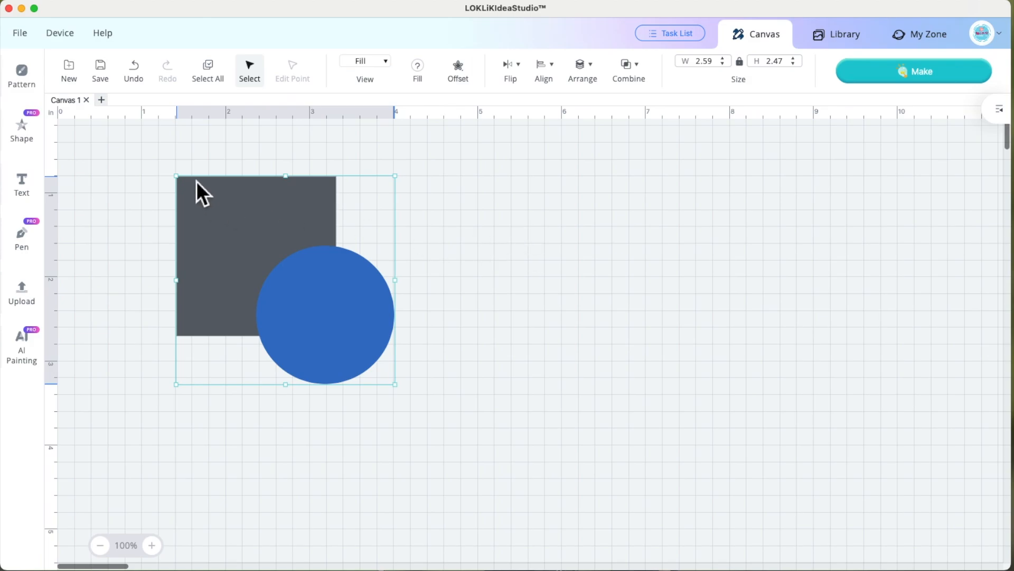
{"action": "key", "text": "BackSpace"}
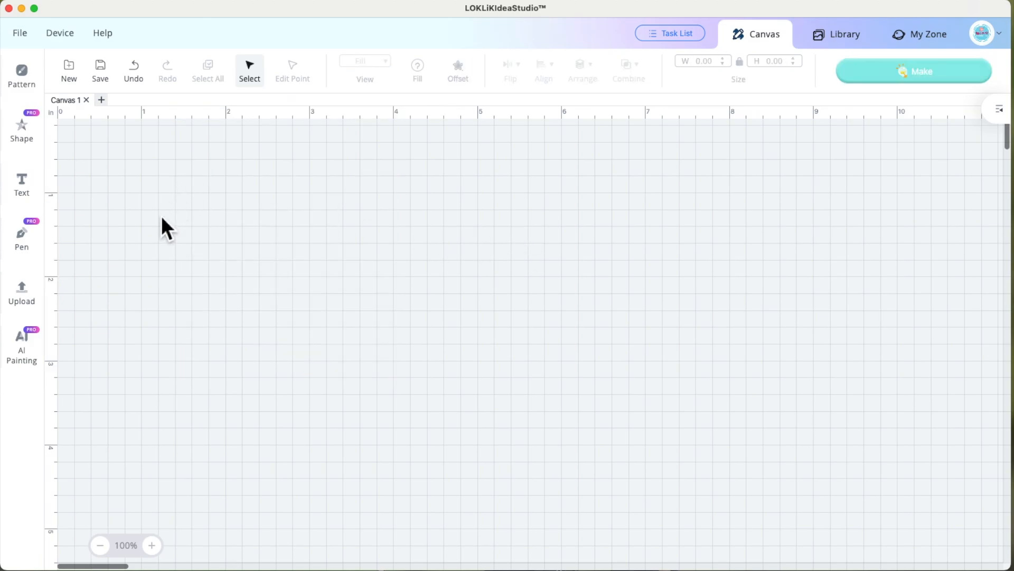
Add a text object reading LOVE, and place it above and to the left of the canvas centre.
{"action": "left_click", "coordinate": [35, 196]}
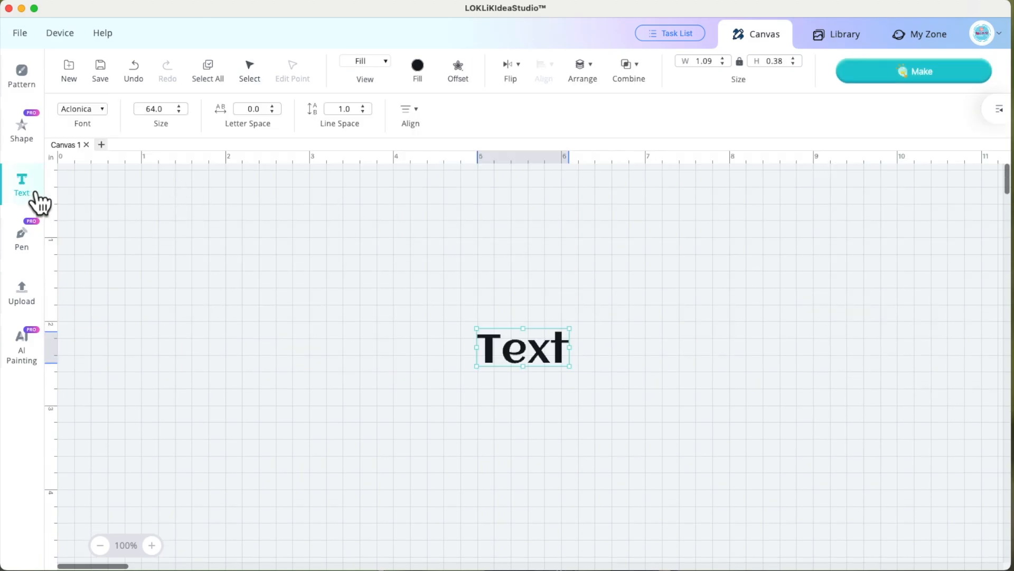
{"action": "double_click", "coordinate": [564, 351]}
{"action": "left_click_drag", "start_coordinate": [565, 351], "coordinate": [487, 362]}
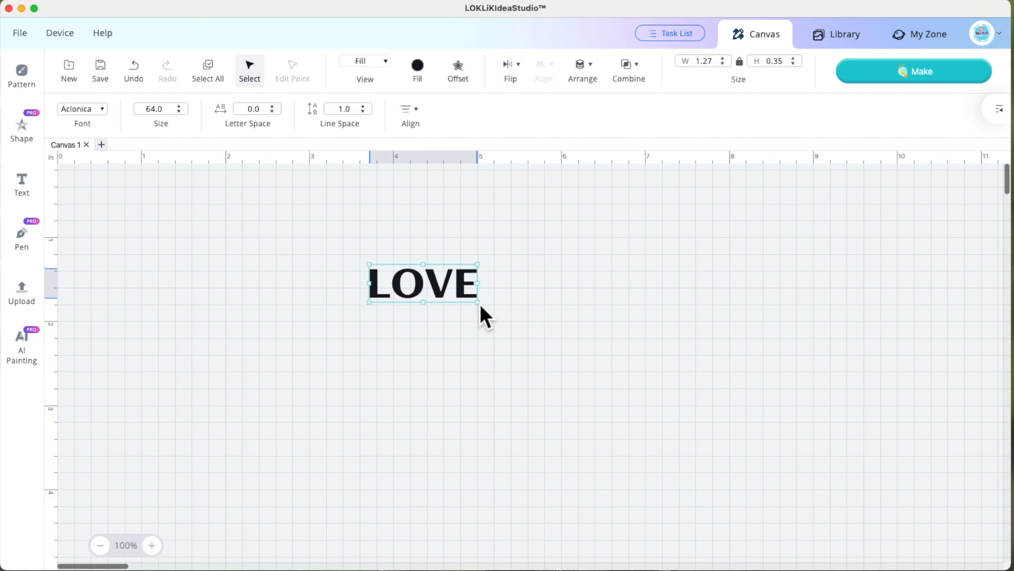
Enlarge the LOVE text to about 3.18 in wide, and stretch it to about 1.69 in high with its proportions unlocked.
{"action": "left_click_drag", "start_coordinate": [483, 306], "coordinate": [584, 389]}
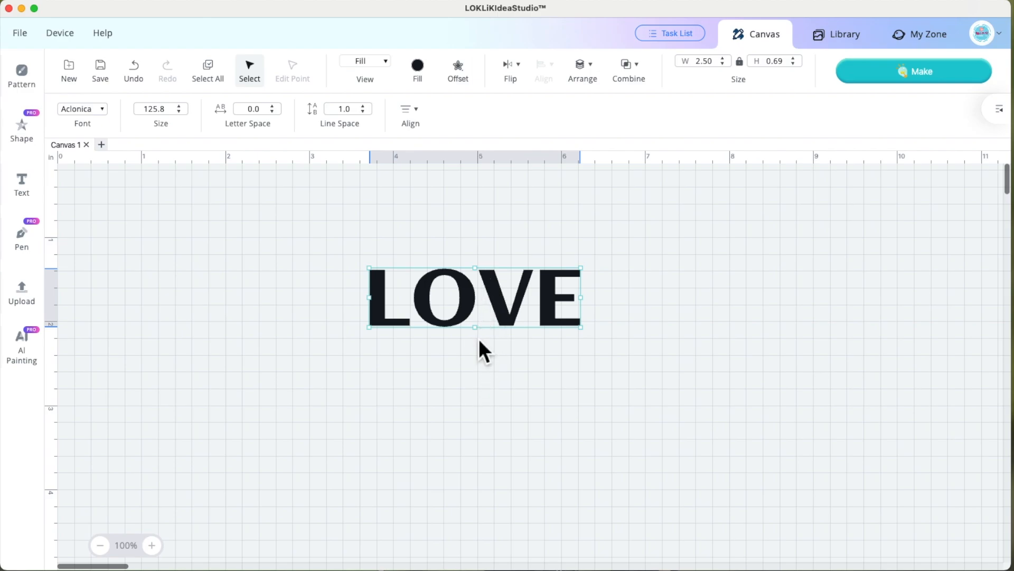
{"action": "mouse_move", "coordinate": [485, 342]}
{"action": "left_mouse_down"}
{"action": "mouse_move", "coordinate": [486, 391]}
{"action": "mouse_move", "coordinate": [487, 353]}
{"action": "left_mouse_up"}
{"action": "left_click", "coordinate": [739, 62]}
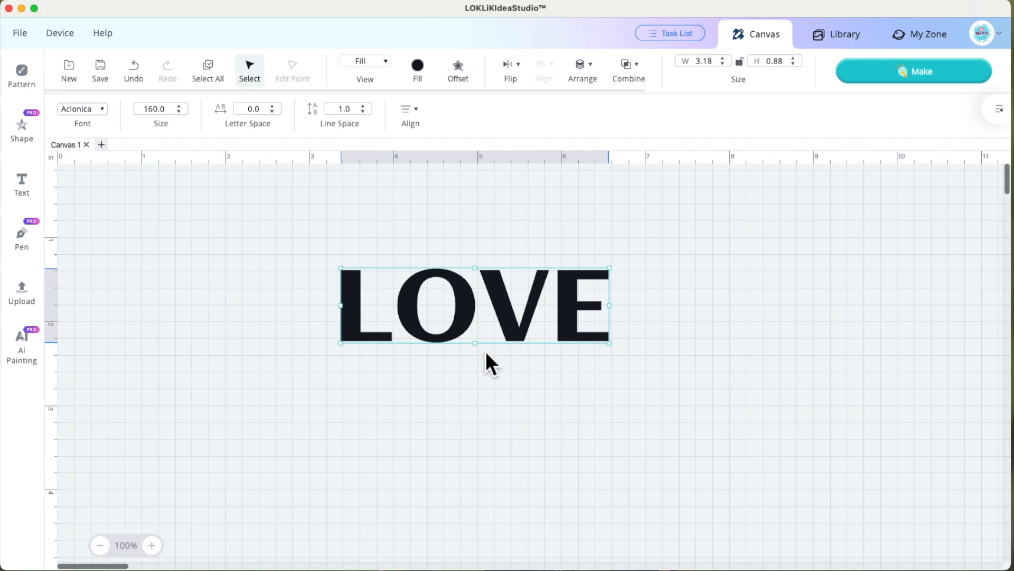
{"action": "left_click_drag", "start_coordinate": [489, 357], "coordinate": [491, 421]}
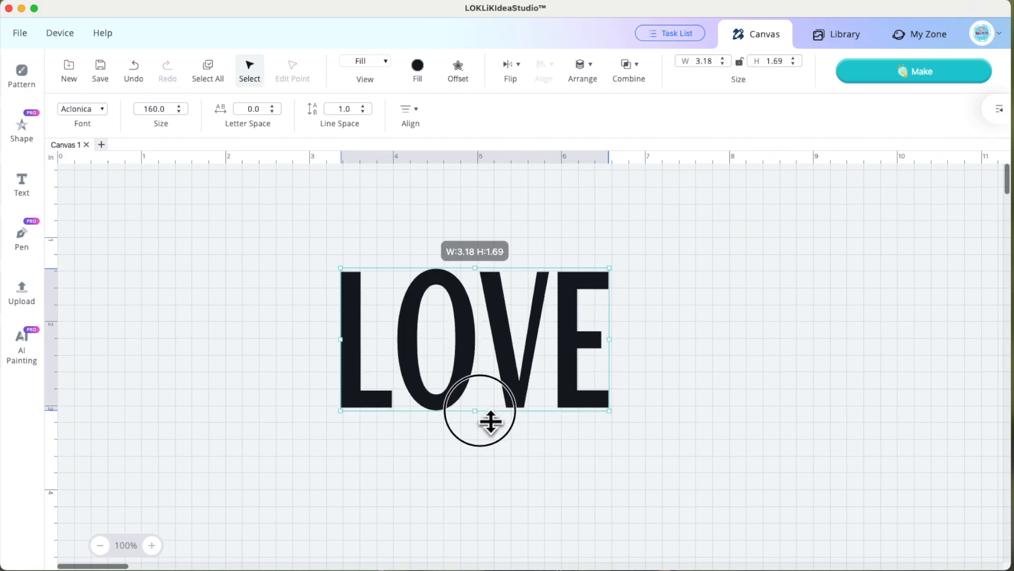
Move the LOVE text up and to the left, and draw a bar about 3.87 in wide and 0.22 in high across its lower middle.
{"action": "left_click", "coordinate": [633, 398]}
{"action": "left_click_drag", "start_coordinate": [581, 356], "coordinate": [552, 337]}
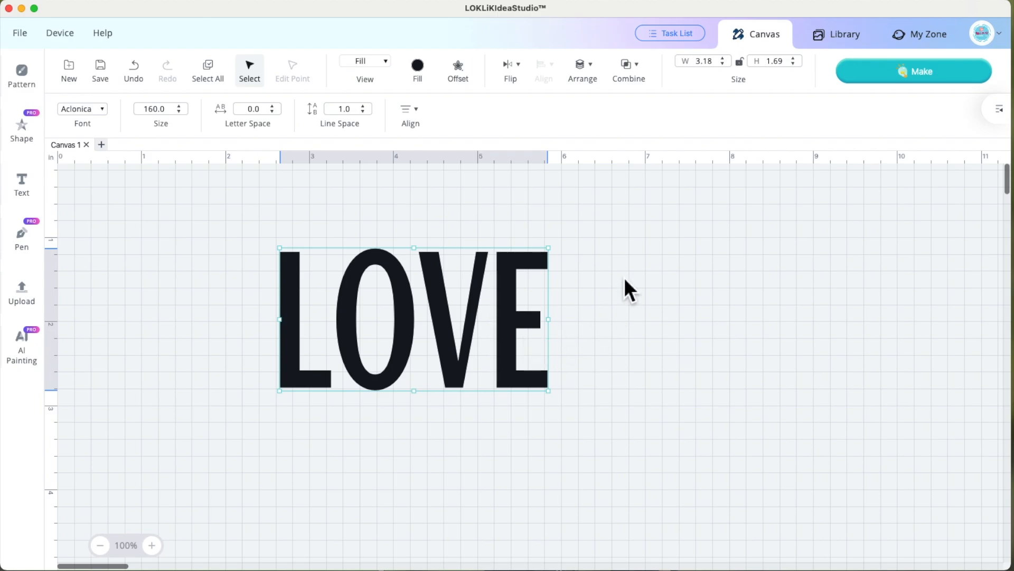
{"action": "left_click", "coordinate": [27, 83]}
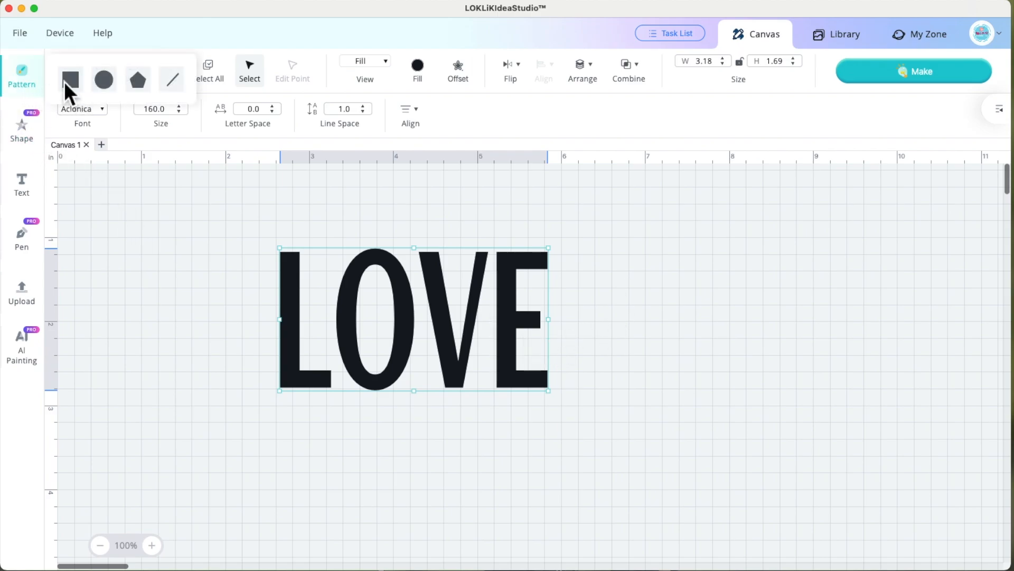
{"action": "left_click", "coordinate": [74, 83]}
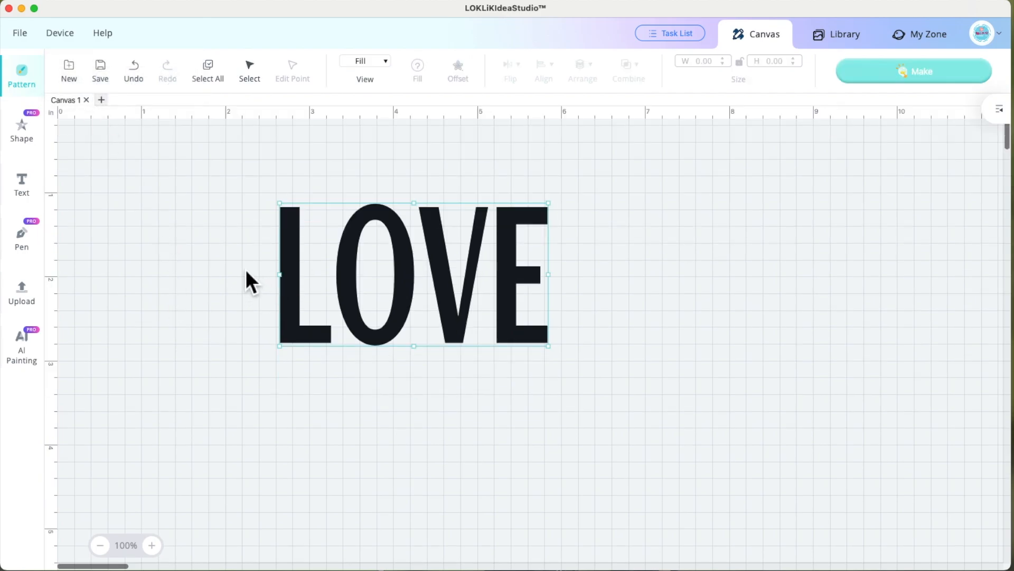
{"action": "left_click_drag", "start_coordinate": [244, 265], "coordinate": [572, 282]}
{"action": "left_click_drag", "start_coordinate": [496, 274], "coordinate": [496, 299]}
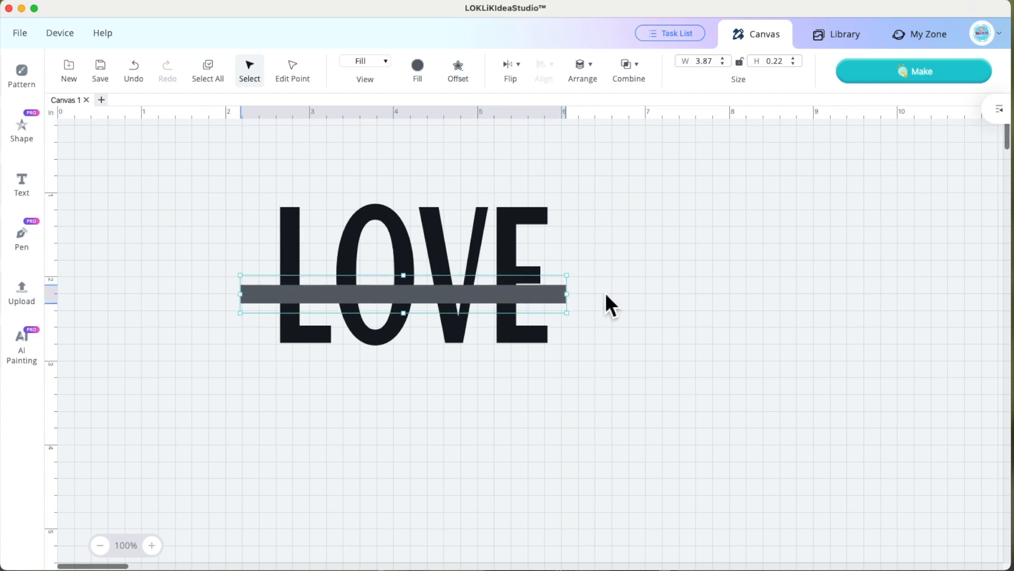
Copy the bar, paste two duplicates of it, and place them one above the other below the LOVE text.
{"action": "right_click", "coordinate": [292, 299]}
{"action": "left_click", "coordinate": [338, 317]}
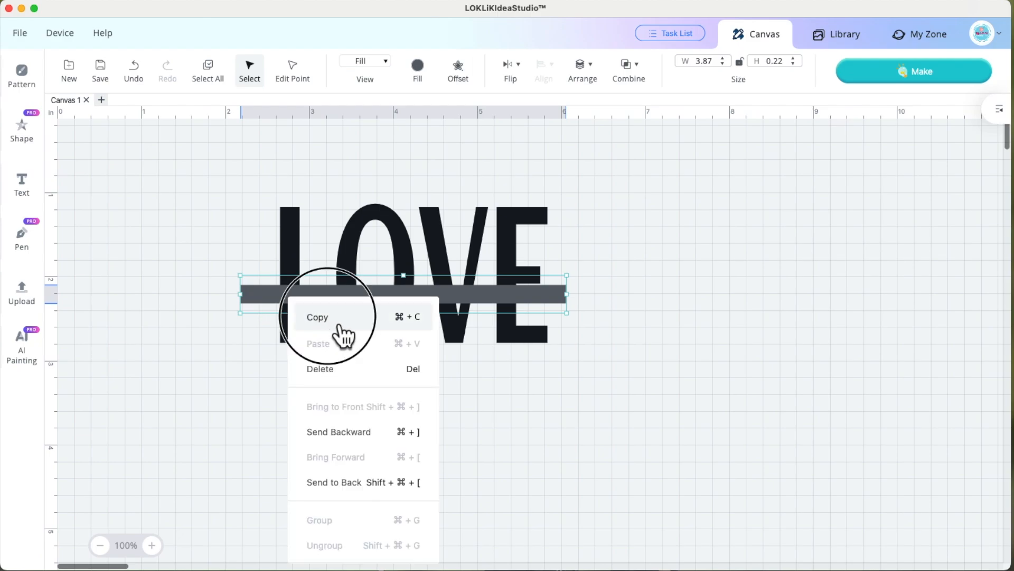
{"action": "right_click", "coordinate": [396, 390]}
{"action": "left_click", "coordinate": [448, 168]}
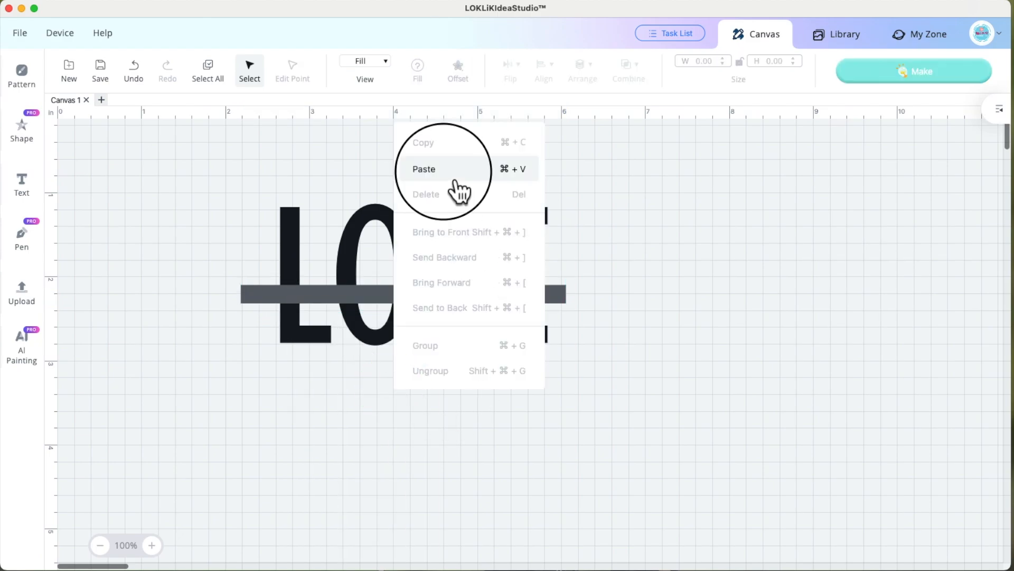
{"action": "right_click", "coordinate": [528, 408]}
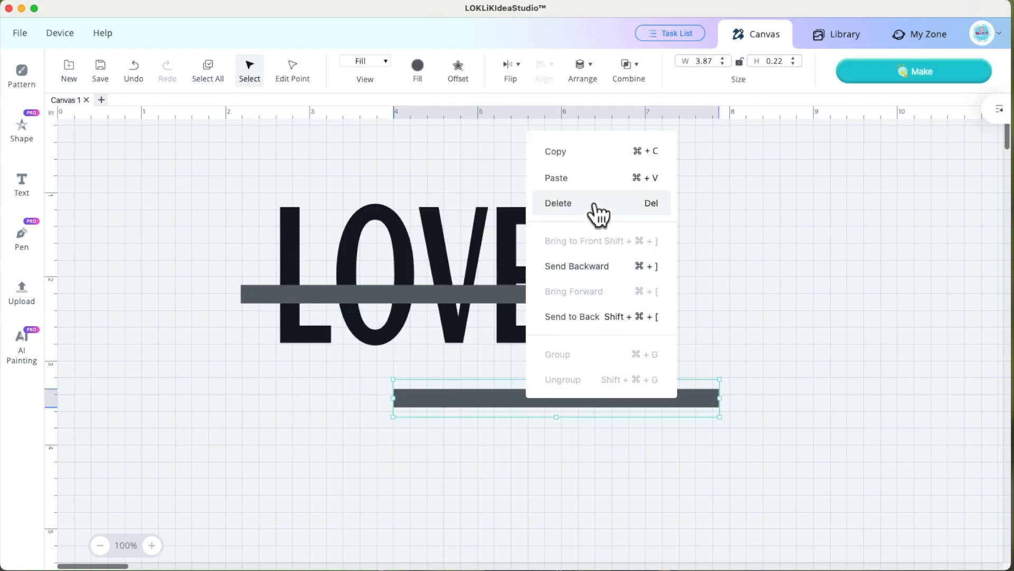
{"action": "left_click", "coordinate": [595, 176]}
{"action": "left_click", "coordinate": [707, 517]}
{"action": "mouse_move", "coordinate": [736, 413]}
{"action": "left_mouse_down"}
{"action": "mouse_move", "coordinate": [698, 475]}
{"action": "mouse_move", "coordinate": [636, 492]}
{"action": "left_mouse_up"}
{"action": "mouse_move", "coordinate": [777, 527]}
{"action": "left_mouse_down"}
{"action": "mouse_move", "coordinate": [589, 395]}
{"action": "mouse_move", "coordinate": [403, 471]}
{"action": "mouse_move", "coordinate": [390, 462]}
{"action": "left_mouse_up"}
{"action": "left_click", "coordinate": [644, 400]}
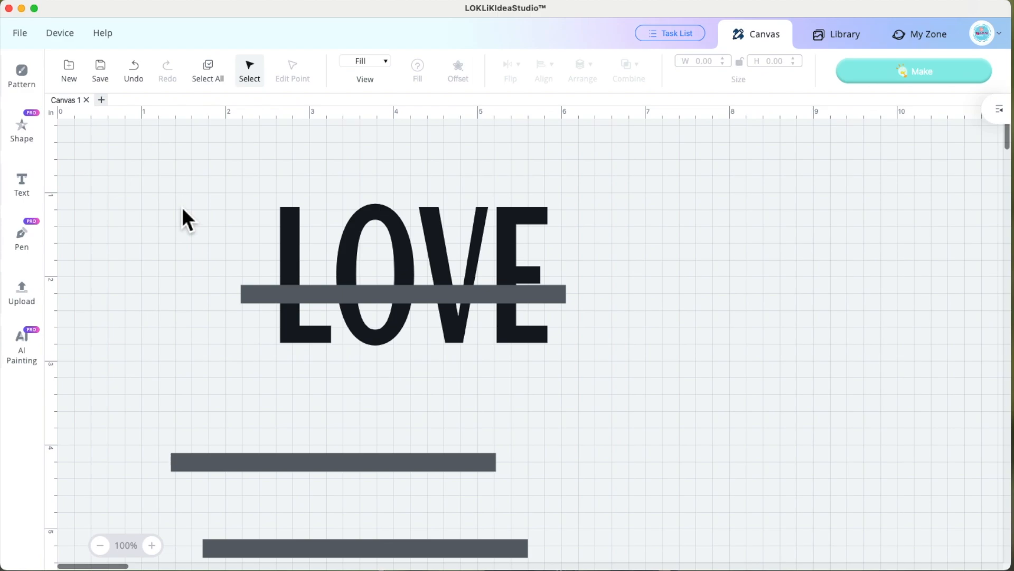
Fill the bar crossing the LOVE text with the recently used blue 287DC6.
{"action": "left_click", "coordinate": [272, 296]}
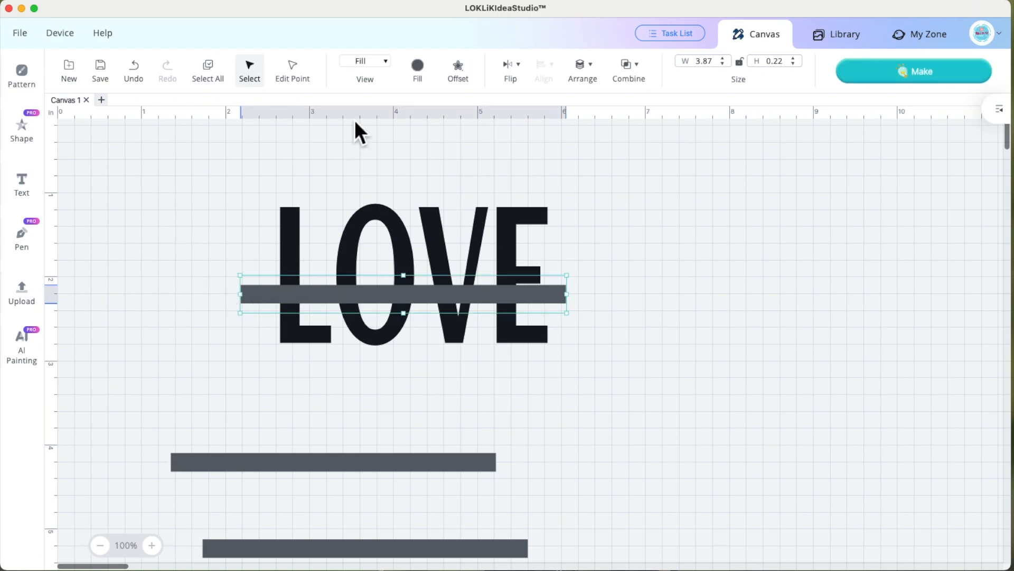
{"action": "left_click", "coordinate": [431, 77]}
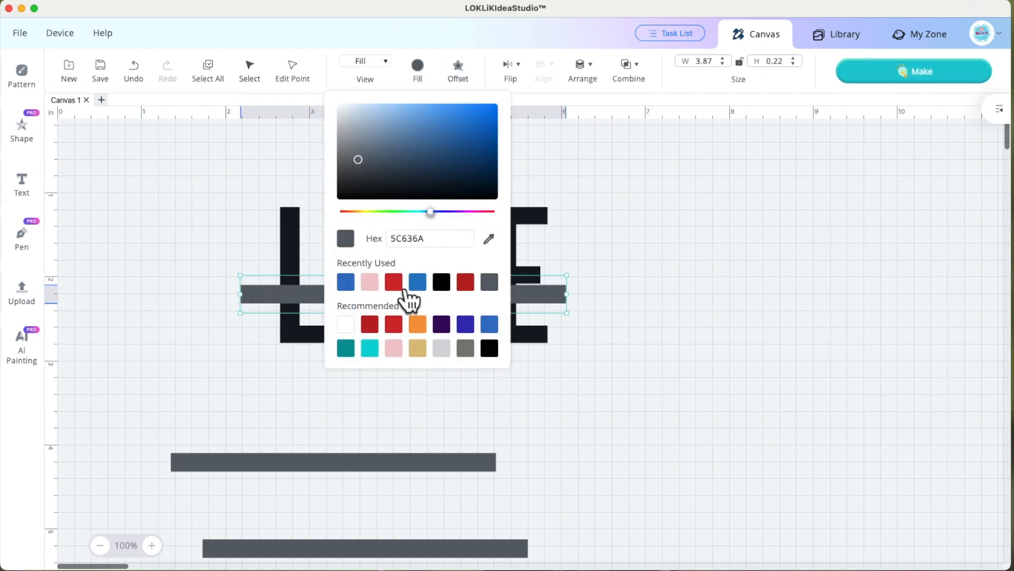
{"action": "left_click", "coordinate": [417, 281]}
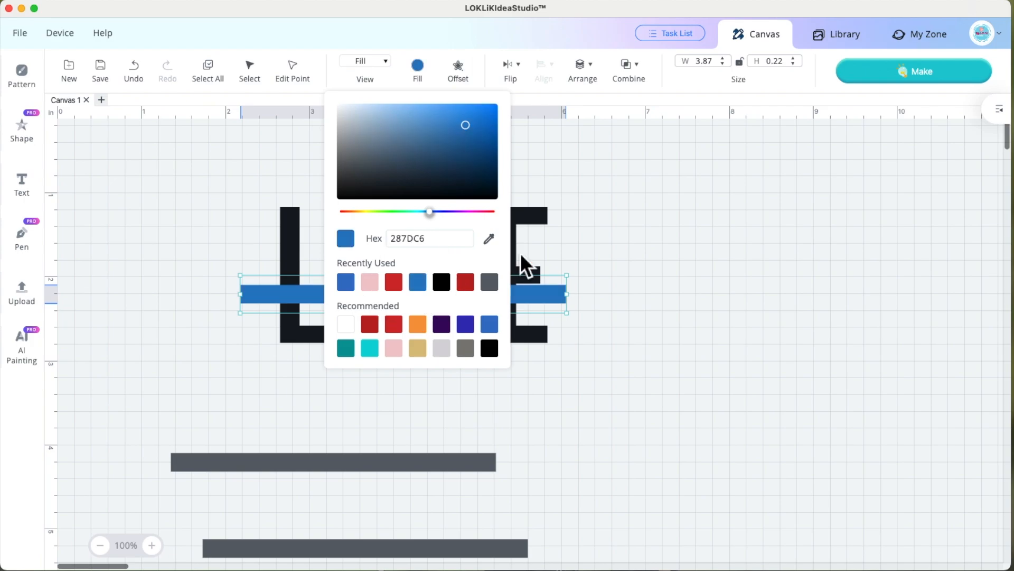
{"action": "left_click", "coordinate": [666, 197]}
{"action": "left_click", "coordinate": [176, 175]}
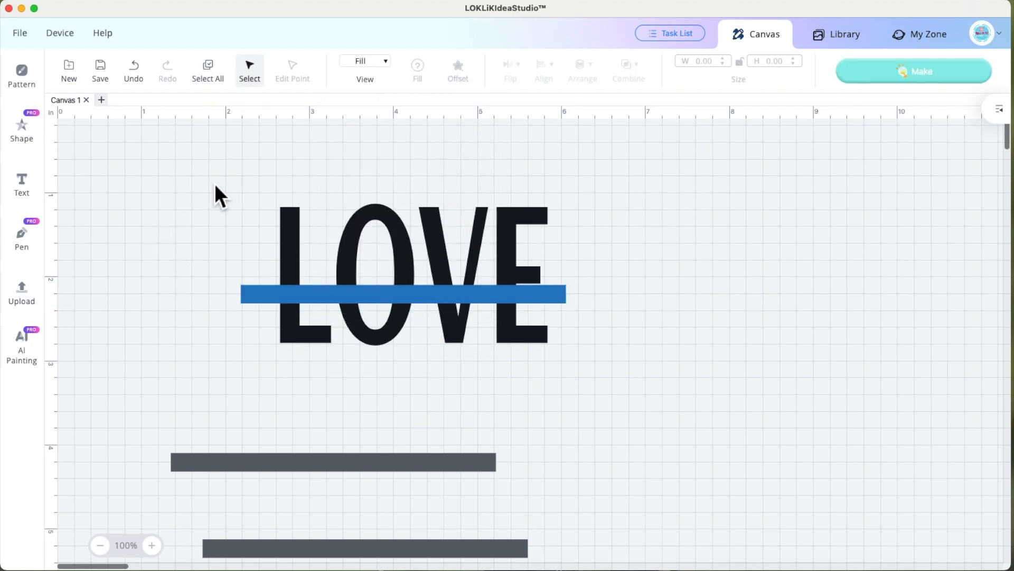
Center the LOVE text and the blue bar horizontally on each other, and subtract the bar from the text.
{"action": "left_click_drag", "start_coordinate": [194, 168], "coordinate": [616, 385]}
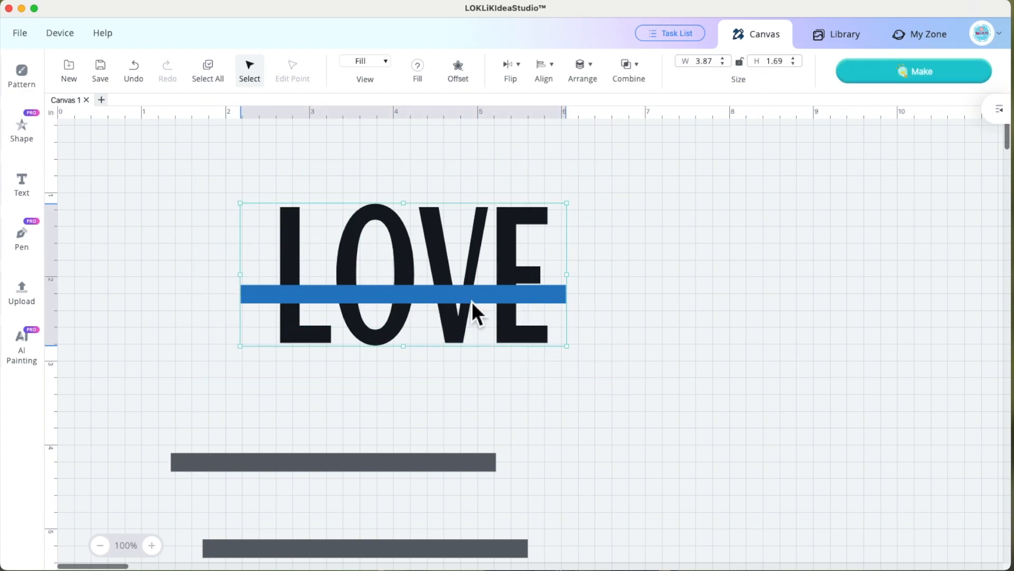
{"action": "left_click", "coordinate": [593, 68]}
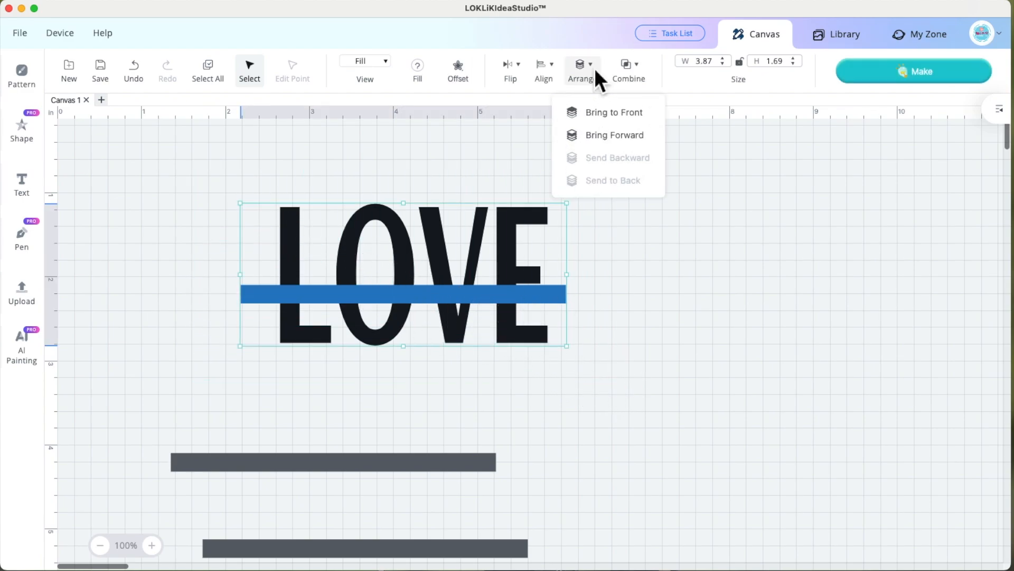
{"action": "left_click", "coordinate": [549, 69]}
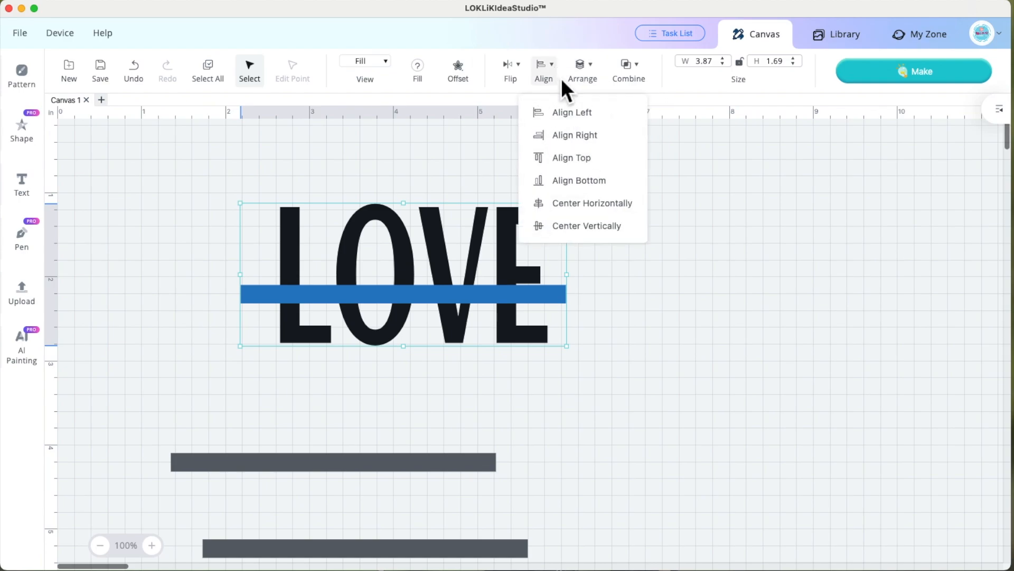
{"action": "left_click", "coordinate": [601, 204]}
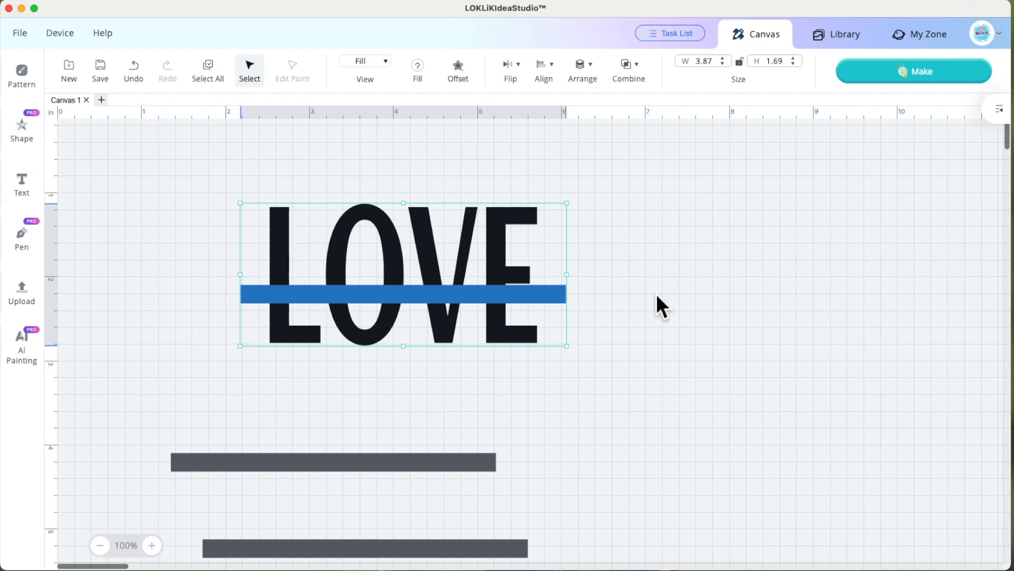
{"action": "left_click", "coordinate": [643, 70]}
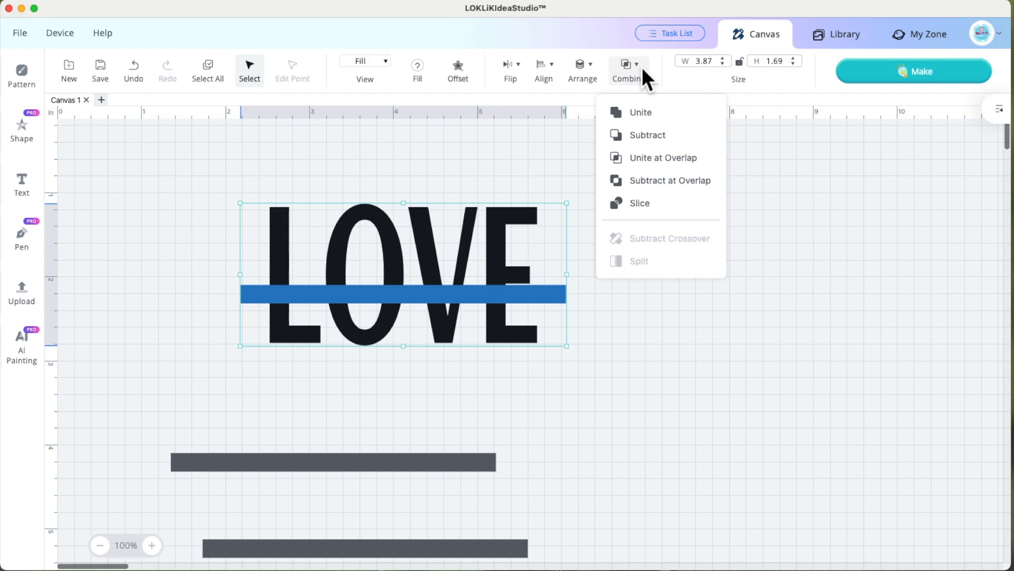
{"action": "left_click", "coordinate": [667, 135]}
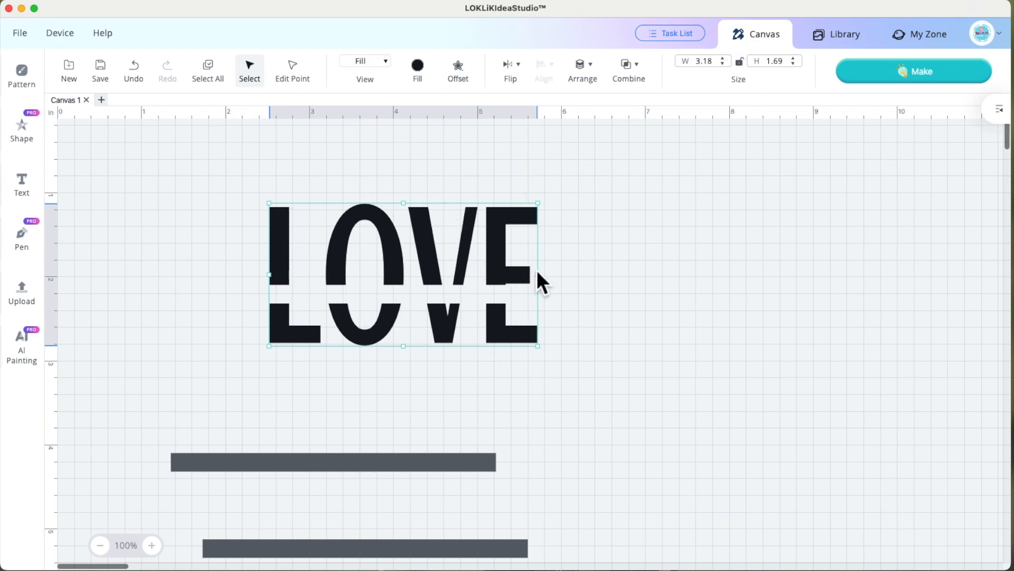
Split the cut LOVE text into separate pieces, and check the lower letter halves by selecting them one by one.
{"action": "right_click", "coordinate": [503, 255]}
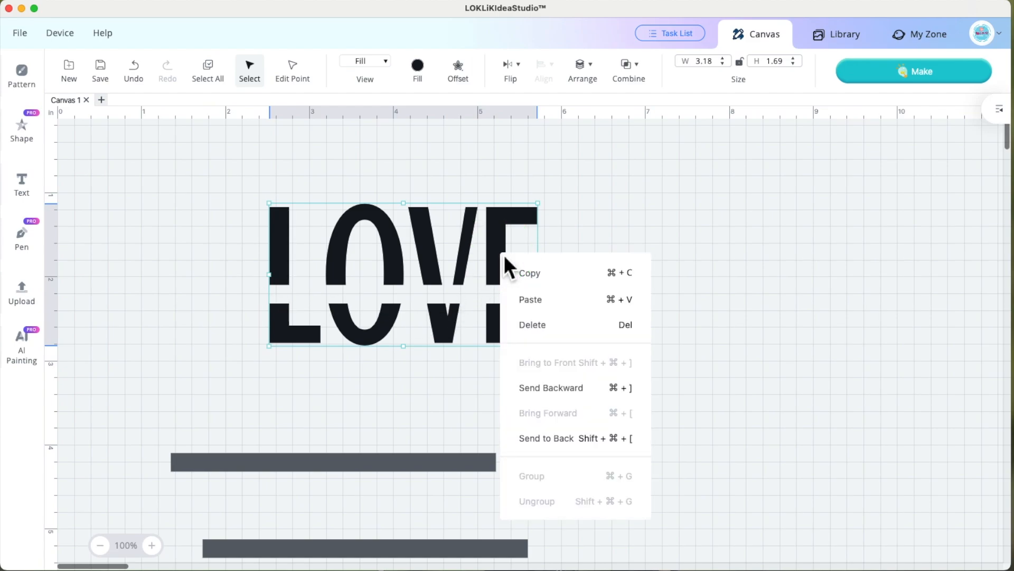
{"action": "left_click", "coordinate": [570, 236]}
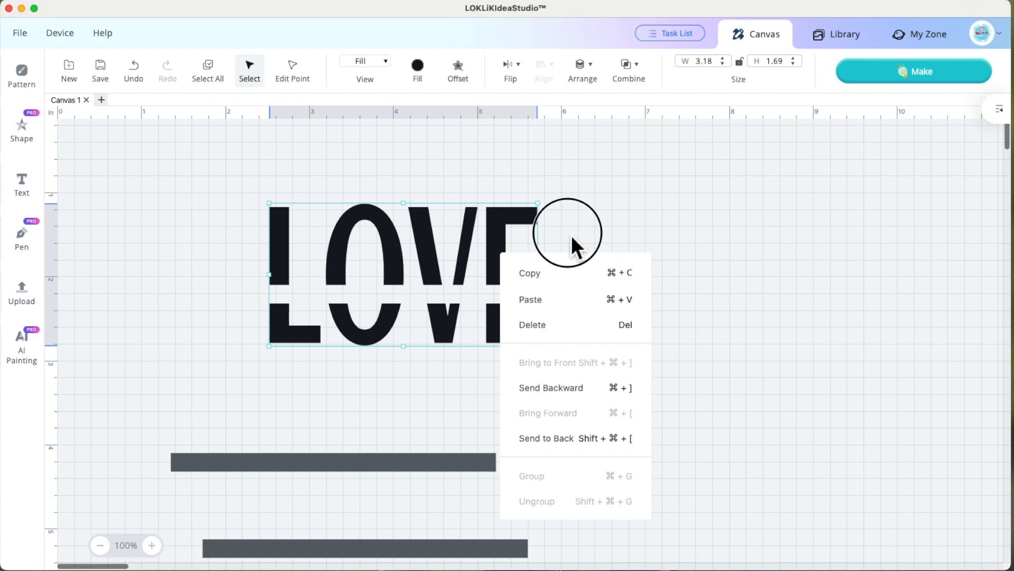
{"action": "left_click", "coordinate": [642, 69]}
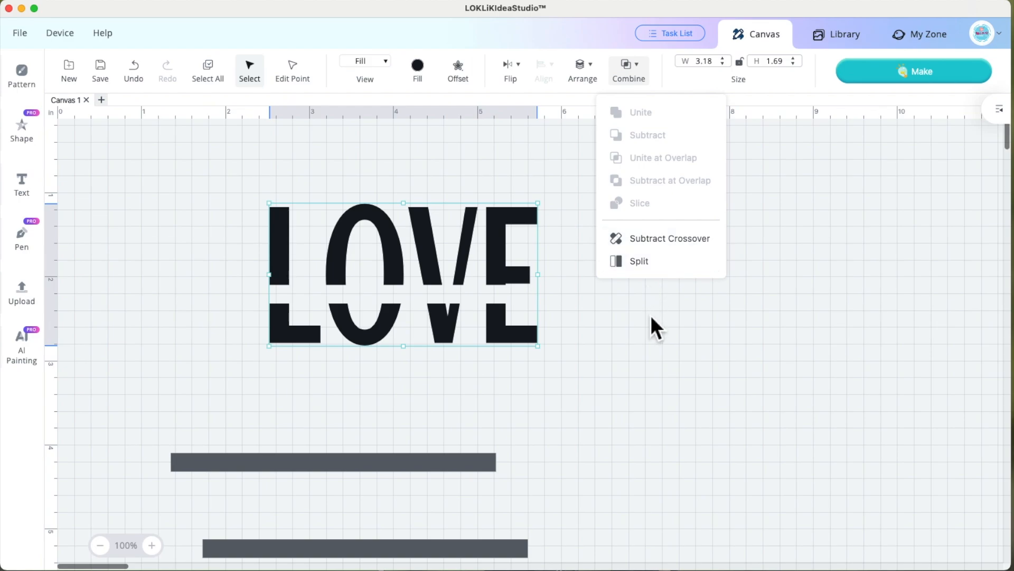
{"action": "left_click", "coordinate": [657, 268]}
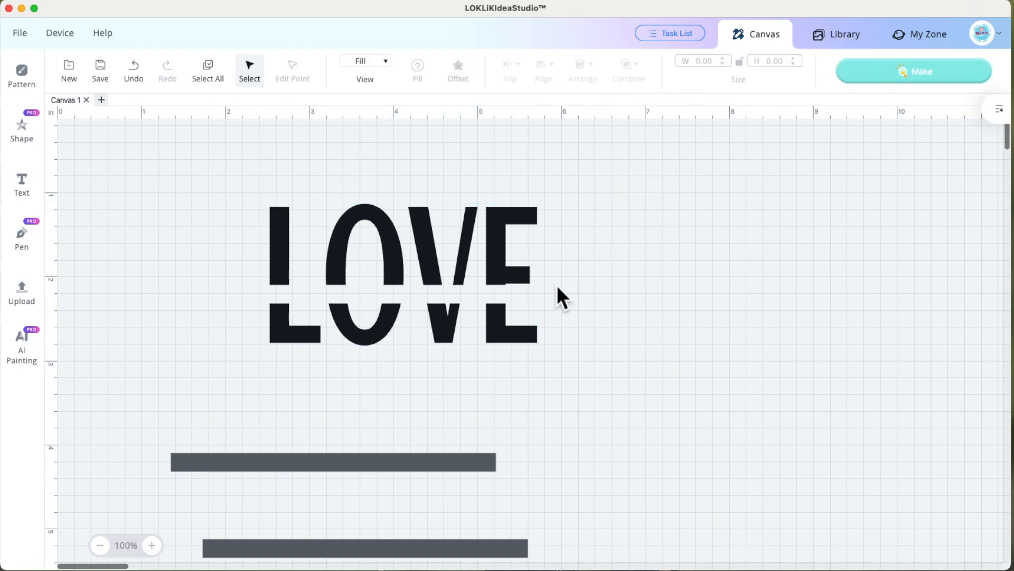
{"action": "left_click", "coordinate": [648, 402]}
{"action": "left_click", "coordinate": [507, 340]}
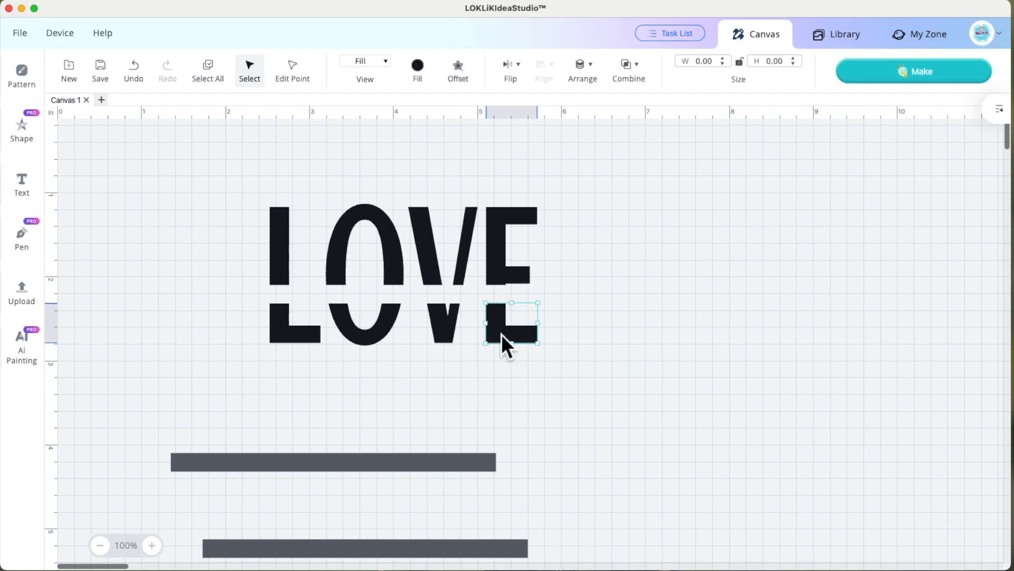
{"action": "left_click", "coordinate": [442, 333]}
{"action": "left_click", "coordinate": [383, 334]}
{"action": "left_click", "coordinate": [297, 332]}
{"action": "left_click", "coordinate": [295, 376]}
Group the four lower letter halves together, and group the four upper letter halves as a second group.
{"action": "left_click_drag", "start_coordinate": [211, 289], "coordinate": [643, 377]}
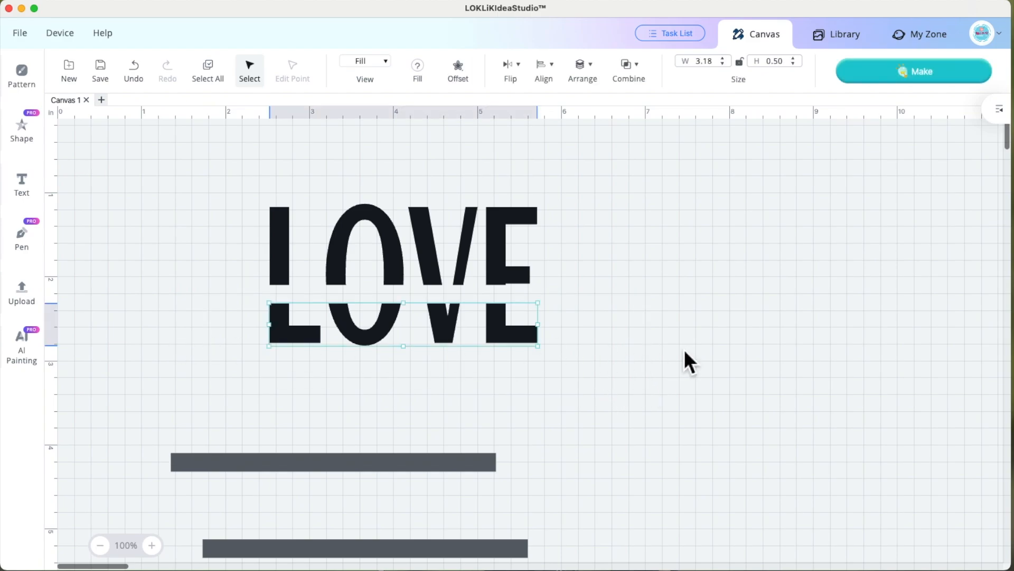
{"action": "right_click", "coordinate": [518, 331]}
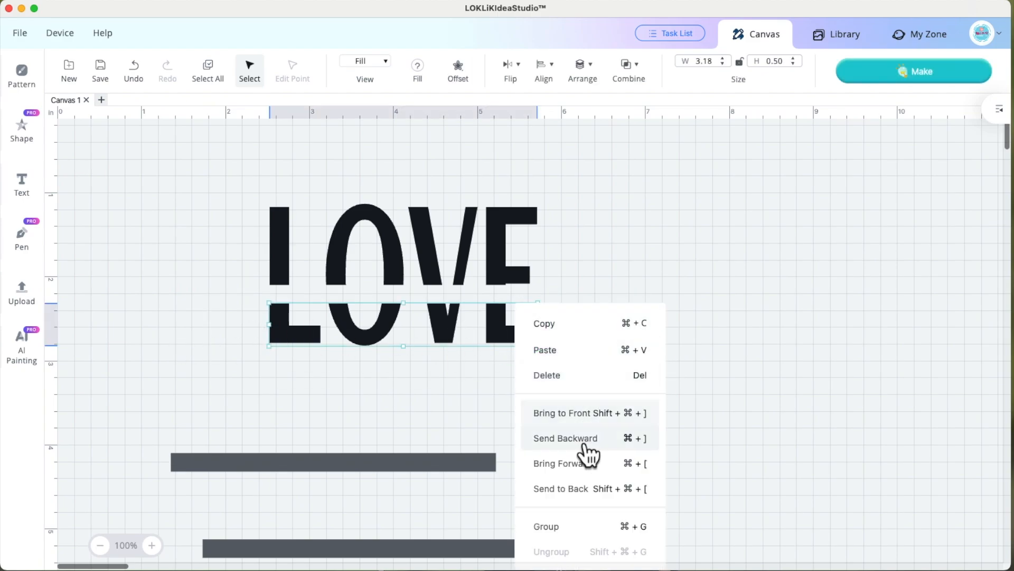
{"action": "left_click", "coordinate": [567, 526]}
{"action": "left_click", "coordinate": [627, 203]}
{"action": "left_click_drag", "start_coordinate": [214, 175], "coordinate": [600, 293]}
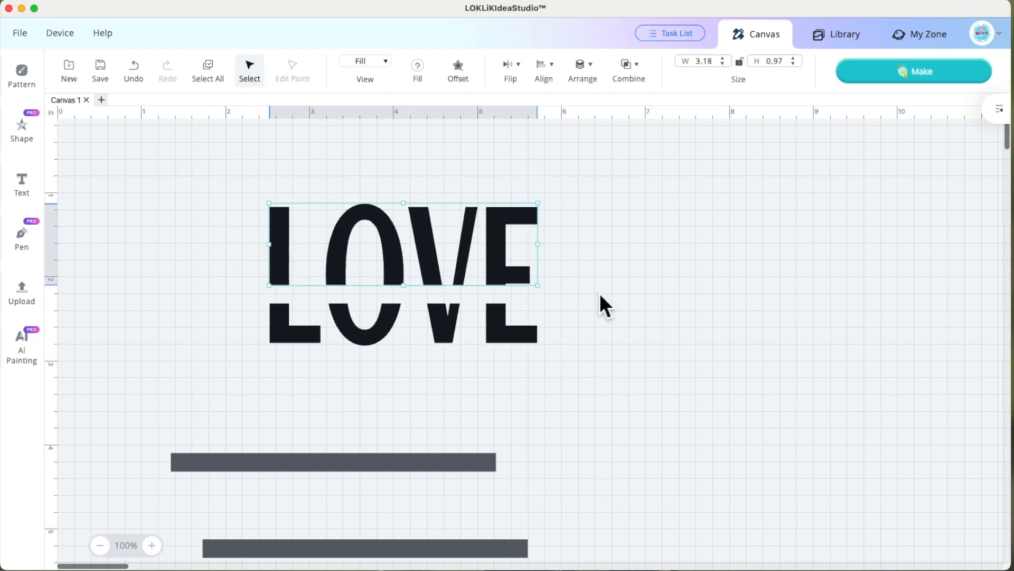
{"action": "right_click", "coordinate": [507, 246]}
{"action": "left_click", "coordinate": [560, 470]}
Move the lower half of LOVE down, and place one grey bar over the cut edge of each half.
{"action": "left_click_drag", "start_coordinate": [500, 333], "coordinate": [499, 372]}
{"action": "left_click_drag", "start_coordinate": [465, 464], "coordinate": [528, 294]}
{"action": "left_click_drag", "start_coordinate": [467, 523], "coordinate": [483, 337]}
Select both halves of LOVE with their two bars, and center them all horizontally.
{"action": "left_click_drag", "start_coordinate": [562, 391], "coordinate": [660, 429]}
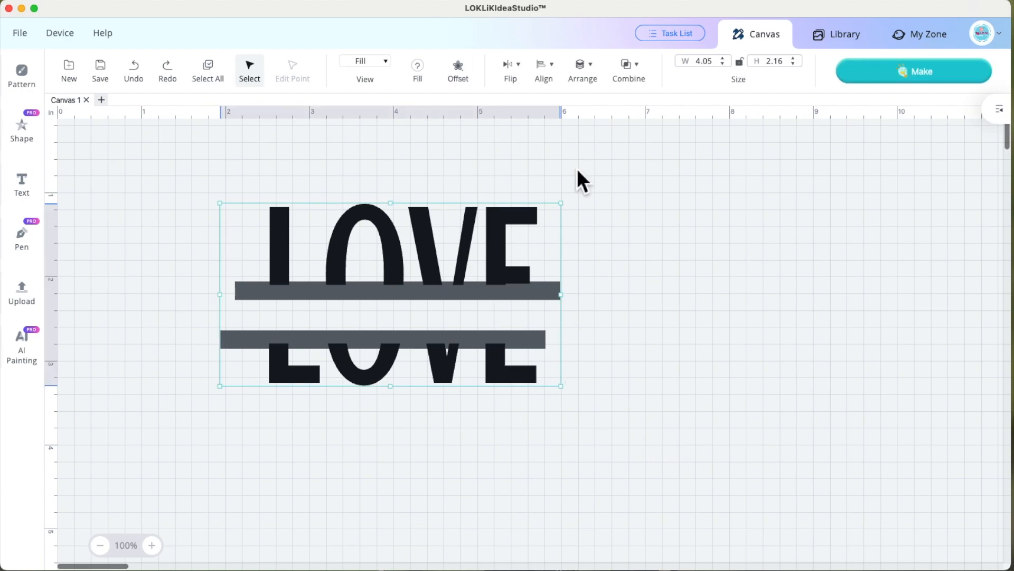
{"action": "left_click", "coordinate": [552, 66]}
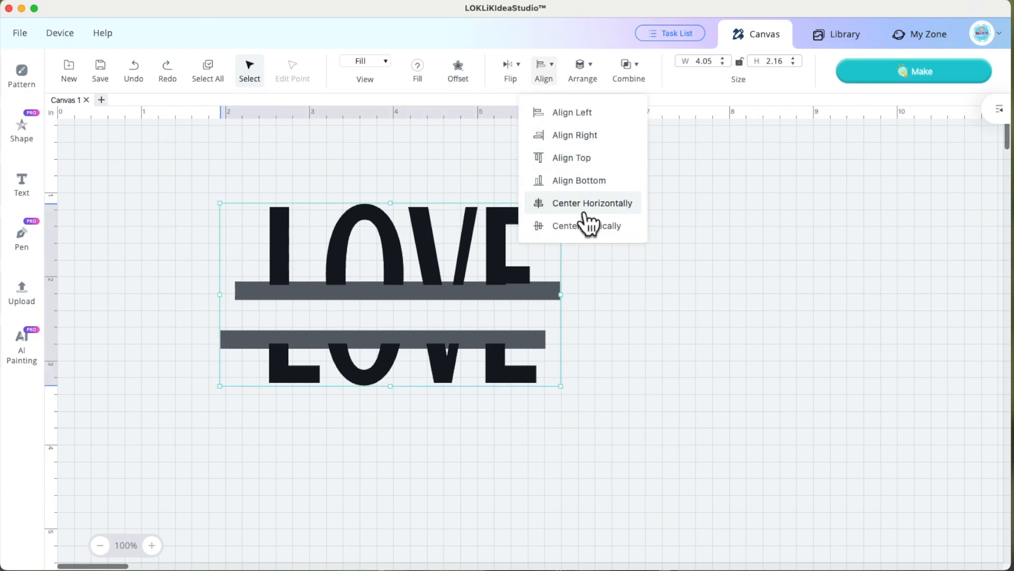
{"action": "left_click", "coordinate": [626, 212]}
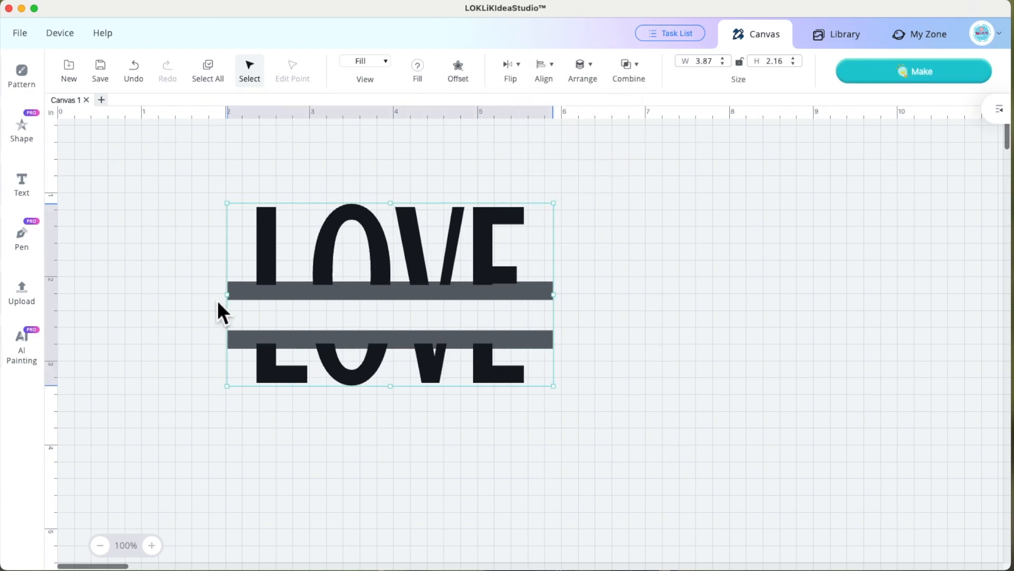
Unite the upper half of LOVE with the grey bar along its cut edge.
{"action": "left_click", "coordinate": [151, 545]}
{"action": "left_click", "coordinate": [716, 388]}
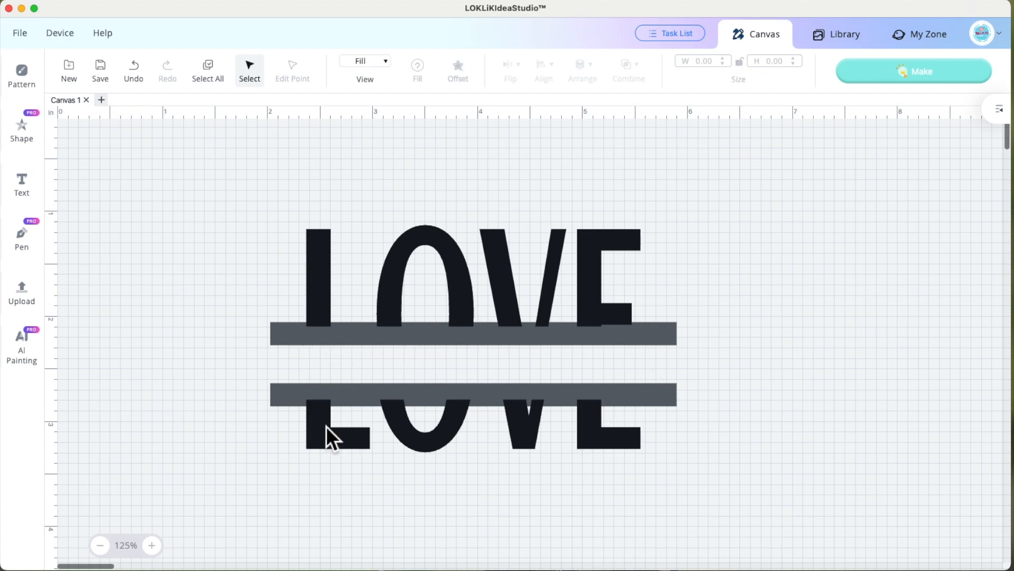
{"action": "left_click_drag", "start_coordinate": [225, 205], "coordinate": [722, 352]}
{"action": "left_click", "coordinate": [642, 76]}
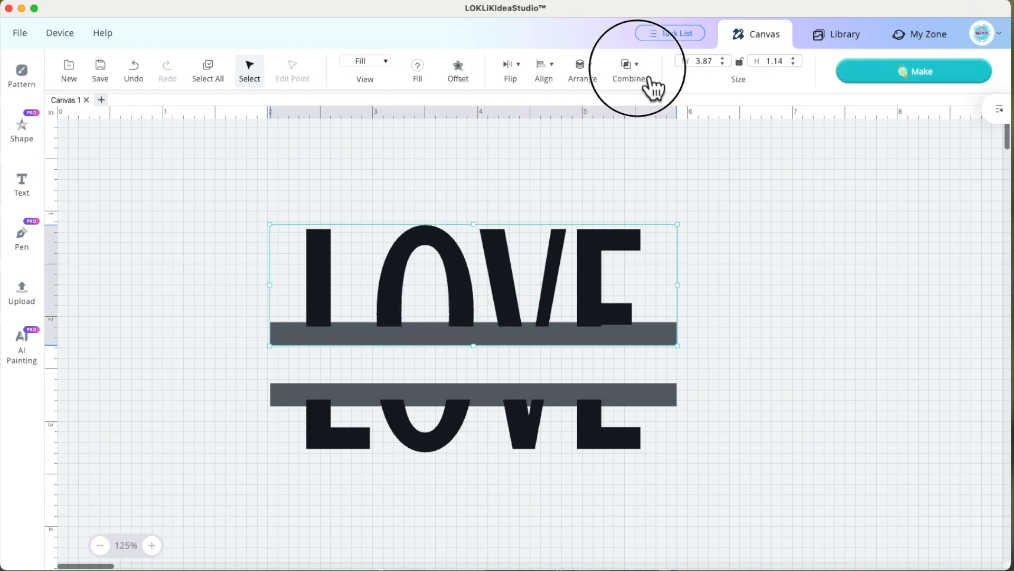
{"action": "left_click", "coordinate": [655, 115]}
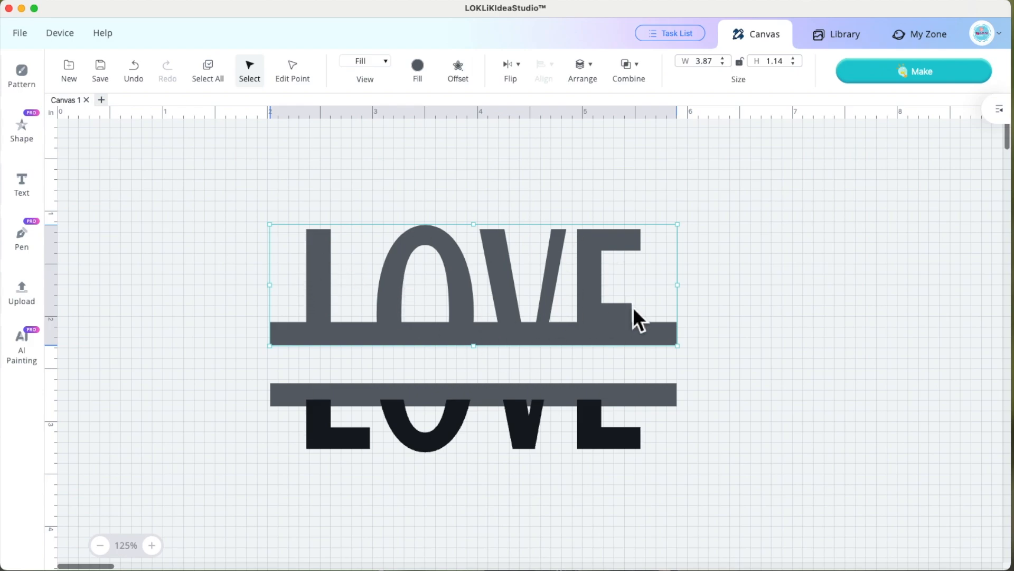
Unite the lower half of LOVE with its grey bar, and move the united shape up closer to the upper one.
{"action": "left_click_drag", "start_coordinate": [236, 368], "coordinate": [761, 492]}
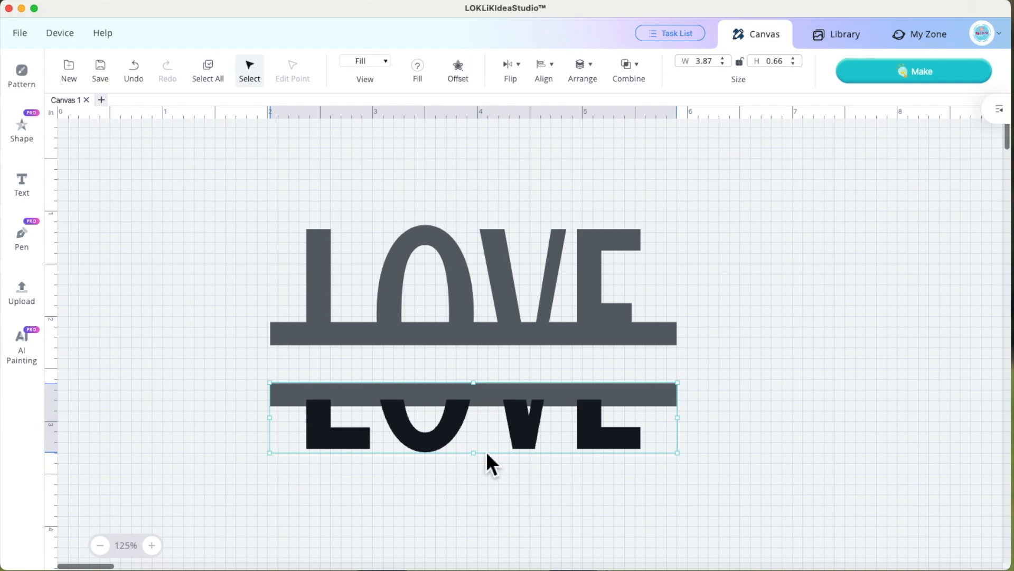
{"action": "left_click", "coordinate": [642, 67]}
{"action": "left_click", "coordinate": [651, 136]}
{"action": "left_click", "coordinate": [804, 468]}
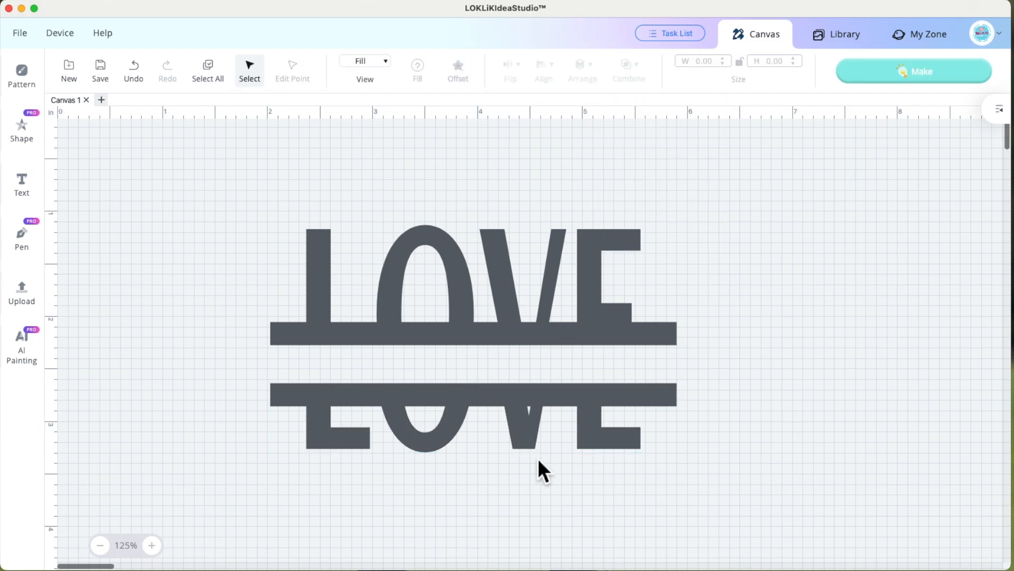
{"action": "left_click_drag", "start_coordinate": [533, 399], "coordinate": [586, 372]}
{"action": "left_click", "coordinate": [668, 385]}
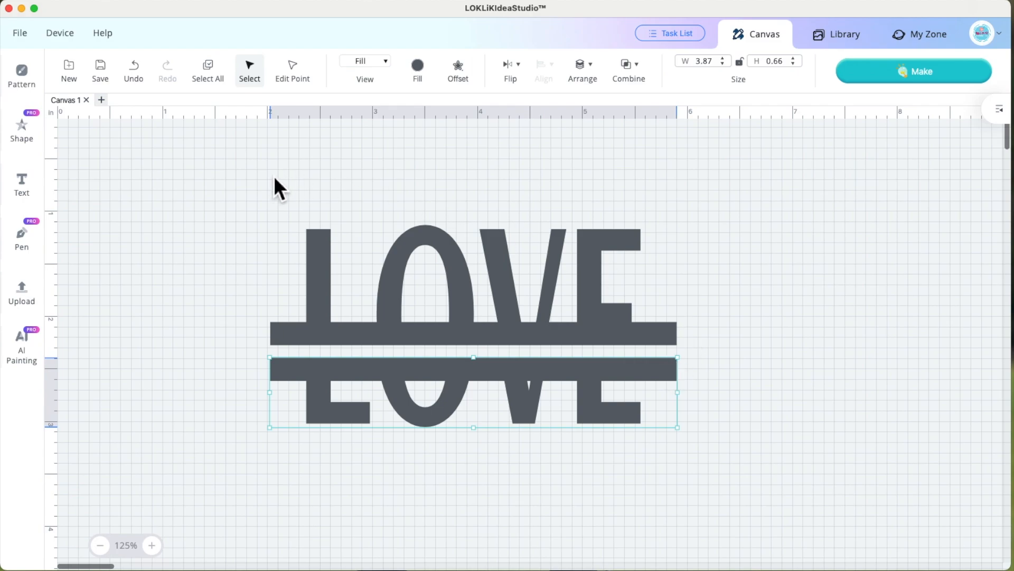
Clear both LOVE shapes from the canvas and draw a filled square about 1.61 in wide in their place.
{"action": "left_click_drag", "start_coordinate": [191, 193], "coordinate": [755, 443]}
{"action": "key", "text": "Delete"}
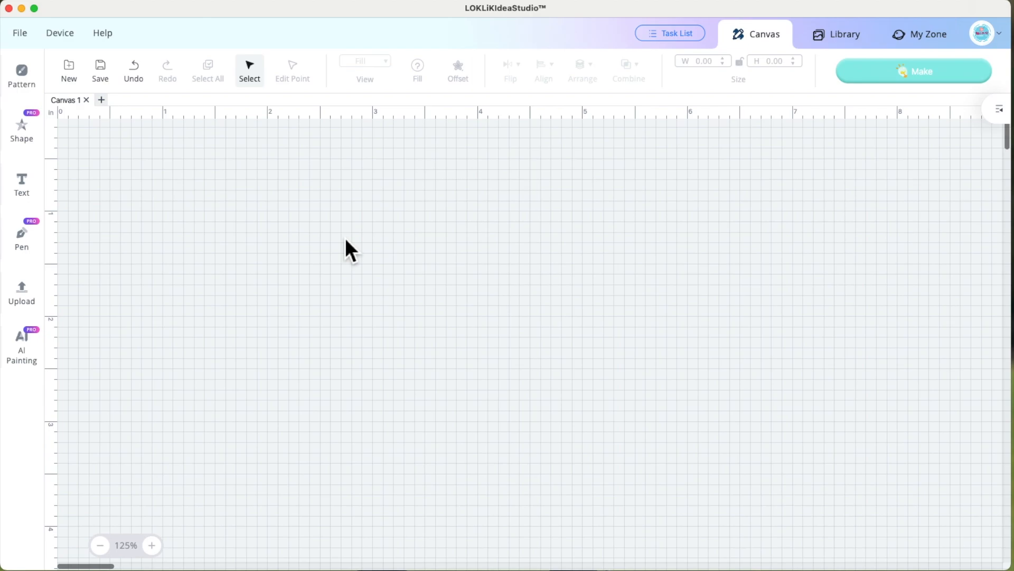
{"action": "left_click", "coordinate": [35, 80]}
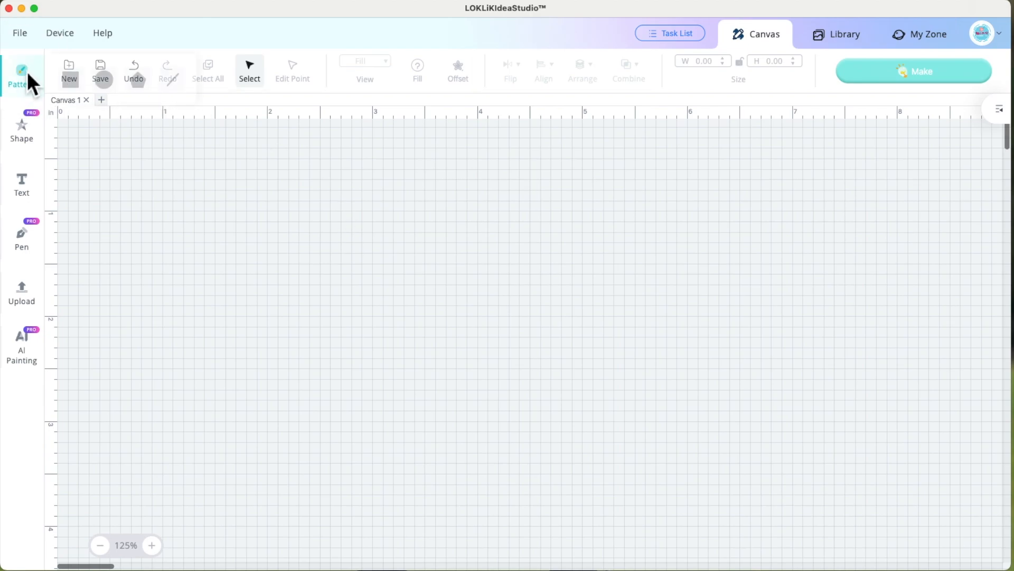
{"action": "left_click", "coordinate": [71, 81]}
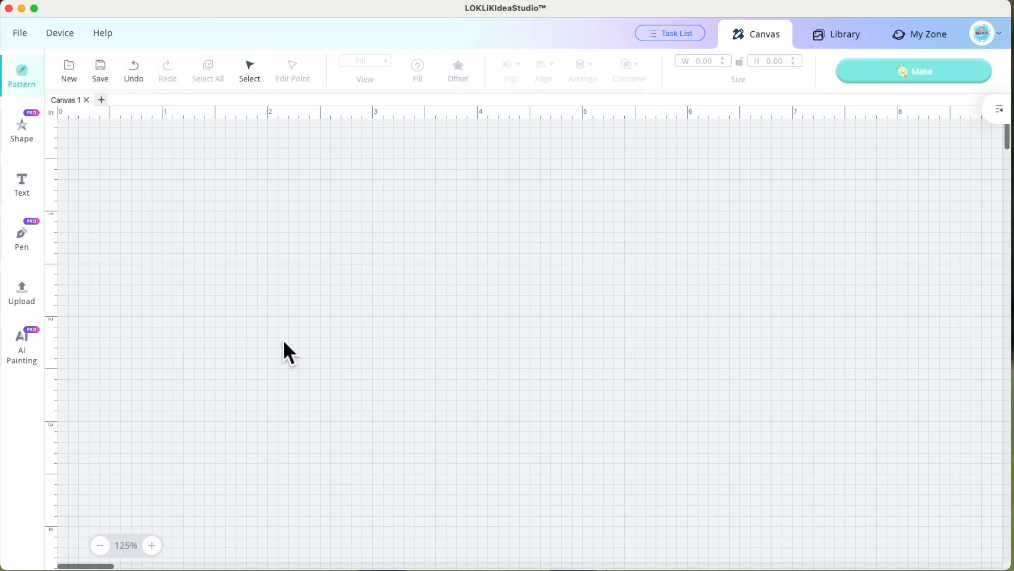
{"action": "left_click_drag", "start_coordinate": [290, 234], "coordinate": [470, 403]}
{"action": "left_click", "coordinate": [394, 311]}
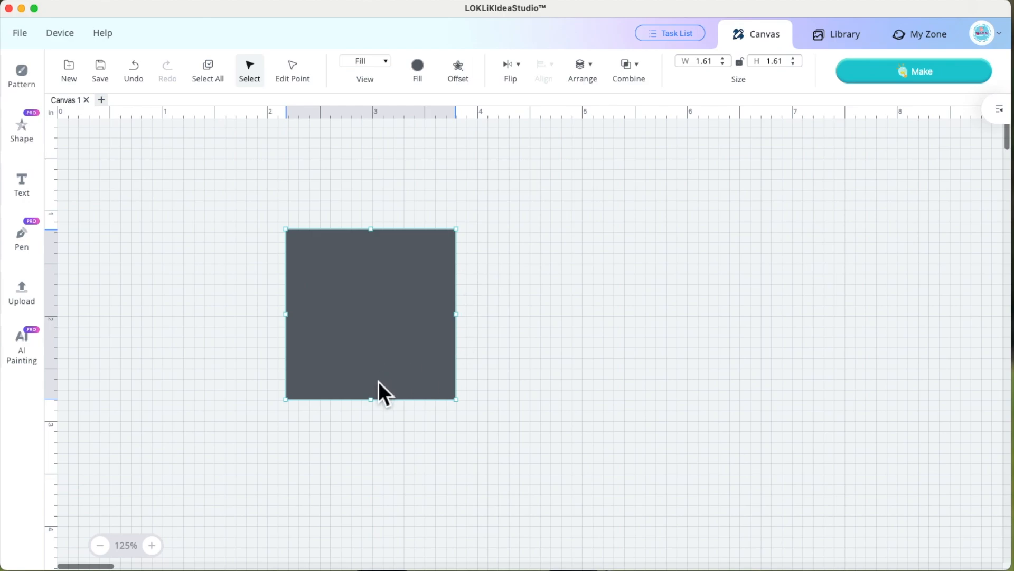
Create an external offset around the grey square with a distance of 4.0 mm and round corners.
{"action": "left_click", "coordinate": [465, 71]}
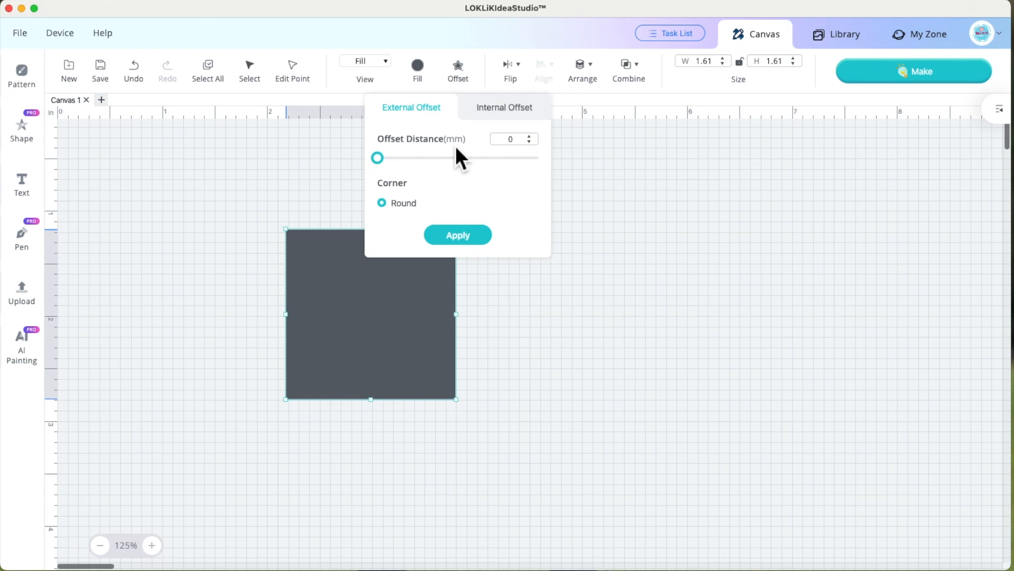
{"action": "left_click", "coordinate": [529, 137]}
{"action": "left_click", "coordinate": [529, 136]}
{"action": "left_click", "coordinate": [529, 137]}
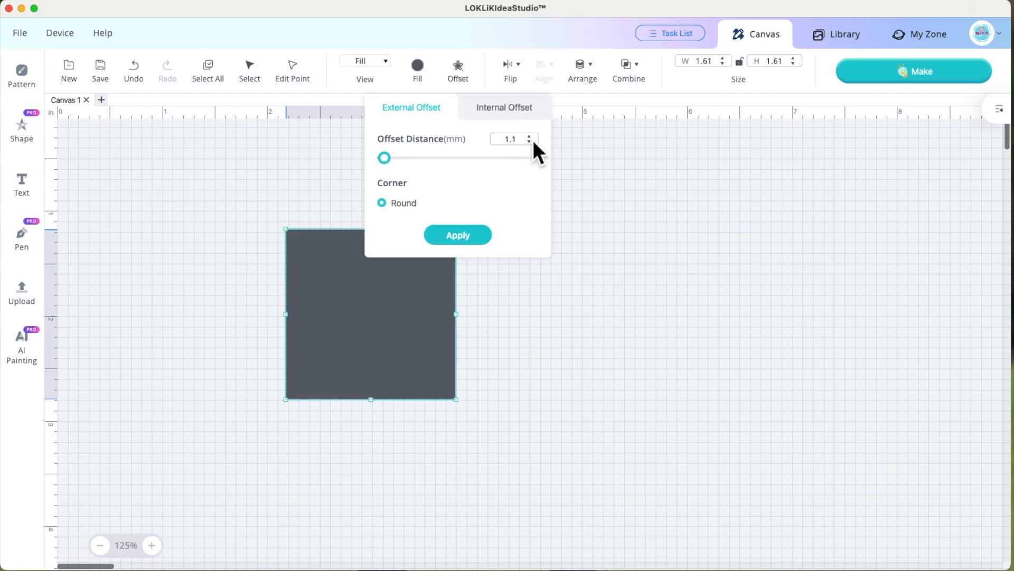
{"action": "left_click", "coordinate": [530, 138]}
{"action": "left_click", "coordinate": [529, 138]}
{"action": "left_click", "coordinate": [530, 137]}
{"action": "left_click", "coordinate": [530, 138]}
{"action": "left_click", "coordinate": [530, 138]}
{"action": "left_click", "coordinate": [530, 138]}
{"action": "left_click", "coordinate": [530, 137]}
{"action": "left_click", "coordinate": [530, 138]}
{"action": "left_click", "coordinate": [530, 138]}
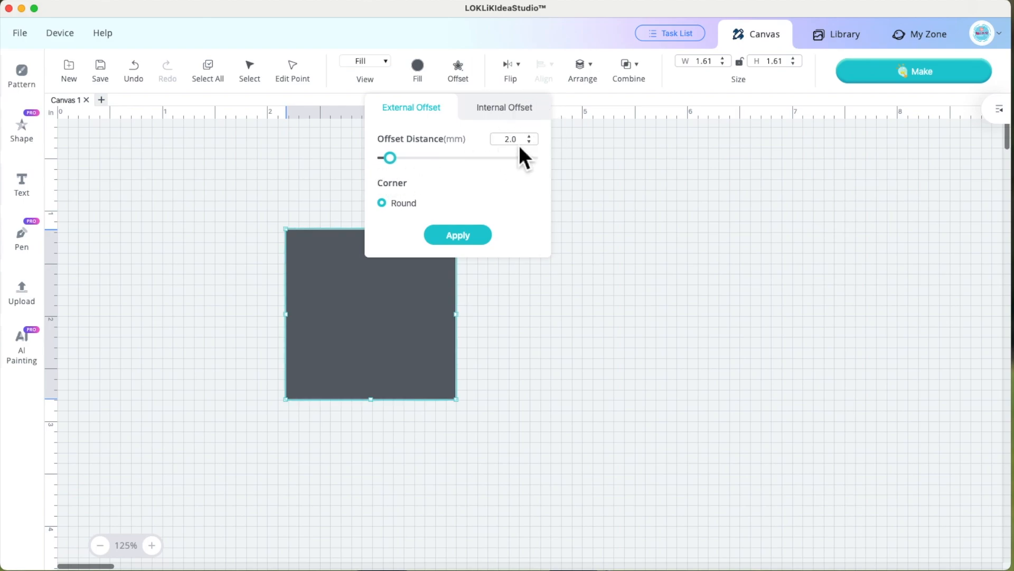
{"action": "left_click_drag", "start_coordinate": [390, 158], "coordinate": [402, 157]}
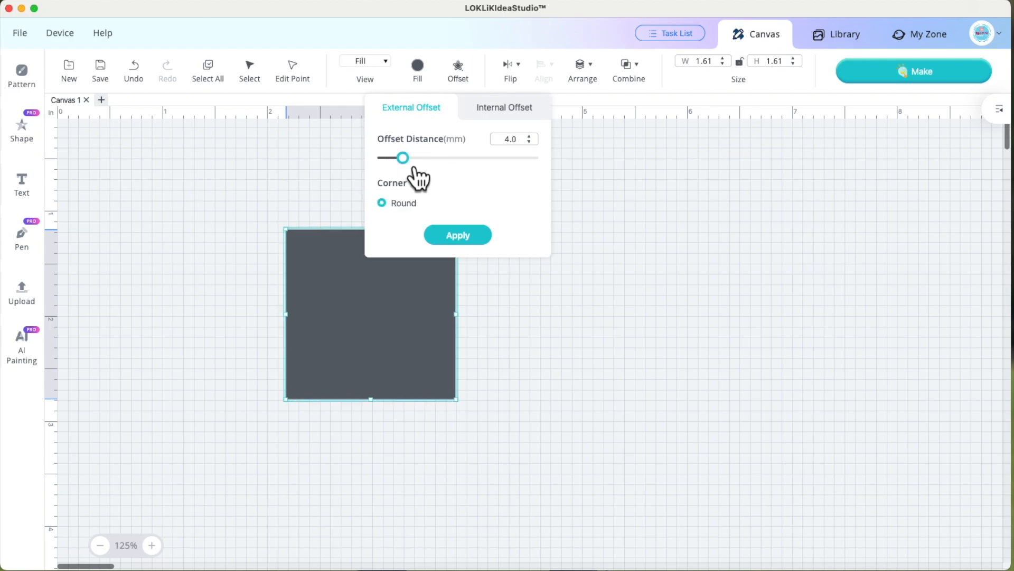
{"action": "left_click", "coordinate": [468, 241]}
{"action": "left_click", "coordinate": [467, 240]}
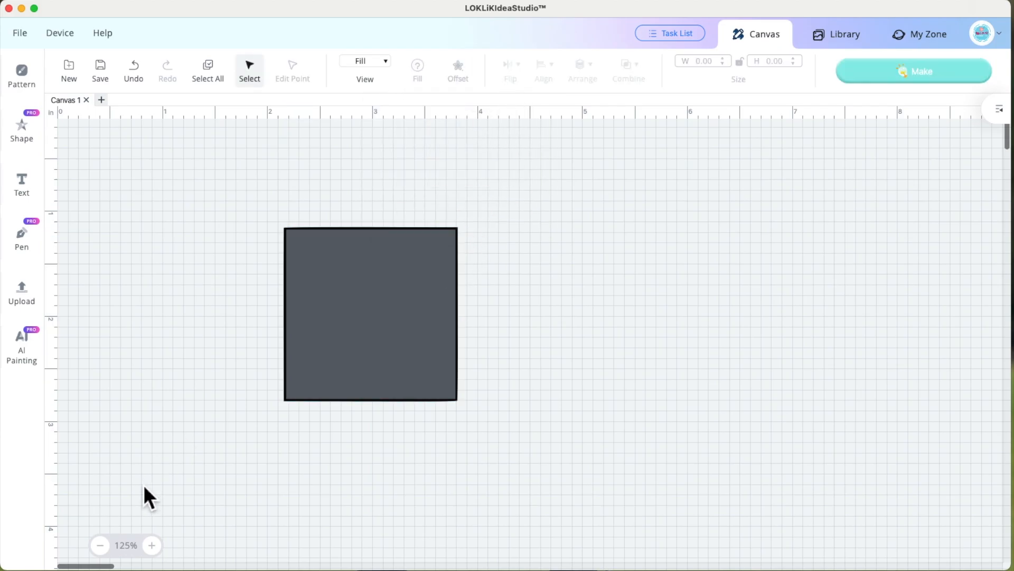
Move the grey square off to the right of its black offset shape, then select the black shape.
{"action": "left_click", "coordinate": [158, 550]}
{"action": "left_click", "coordinate": [159, 551]}
{"action": "left_click", "coordinate": [158, 550]}
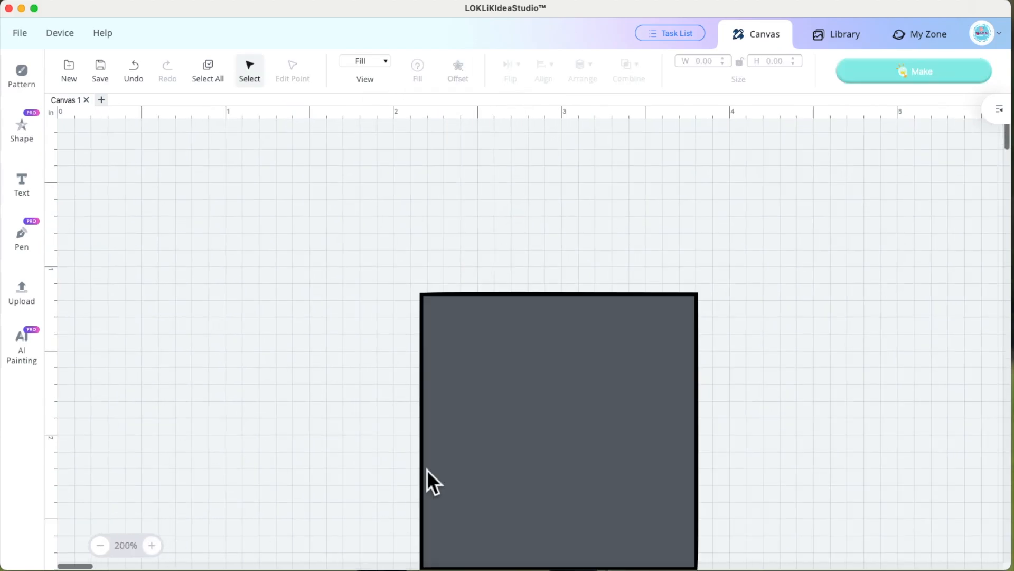
{"action": "left_click_drag", "start_coordinate": [394, 207], "coordinate": [531, 375]}
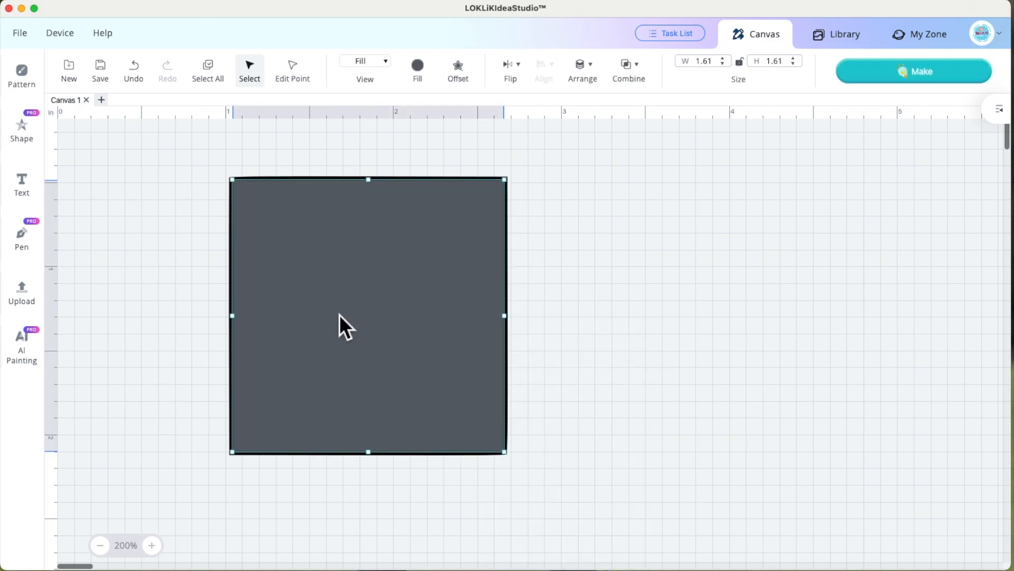
{"action": "left_click_drag", "start_coordinate": [339, 314], "coordinate": [670, 313]}
{"action": "left_click", "coordinate": [388, 328]}
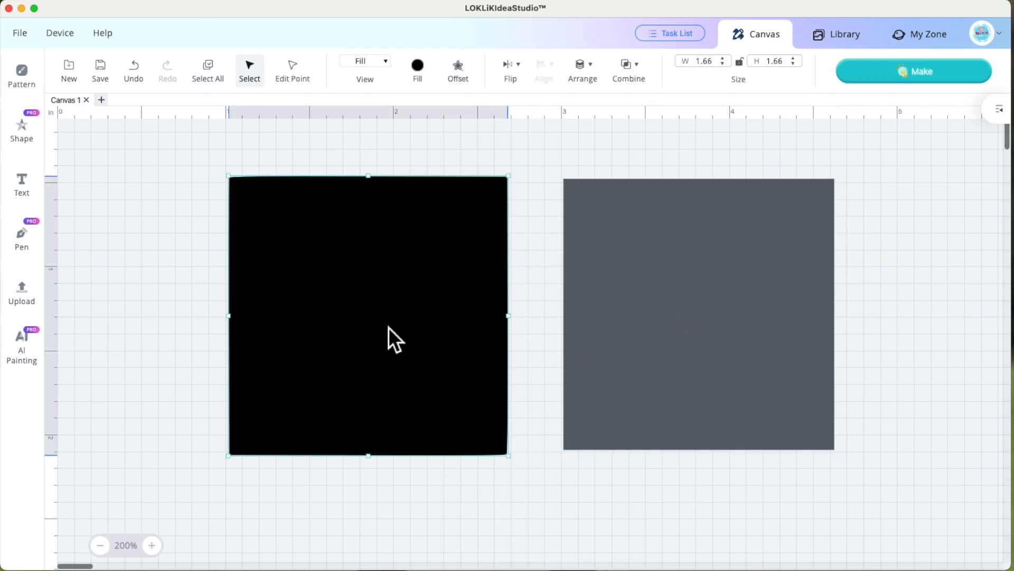
Display the shapes on the canvas as Contour outlines instead of fills.
{"action": "left_click", "coordinate": [424, 67]}
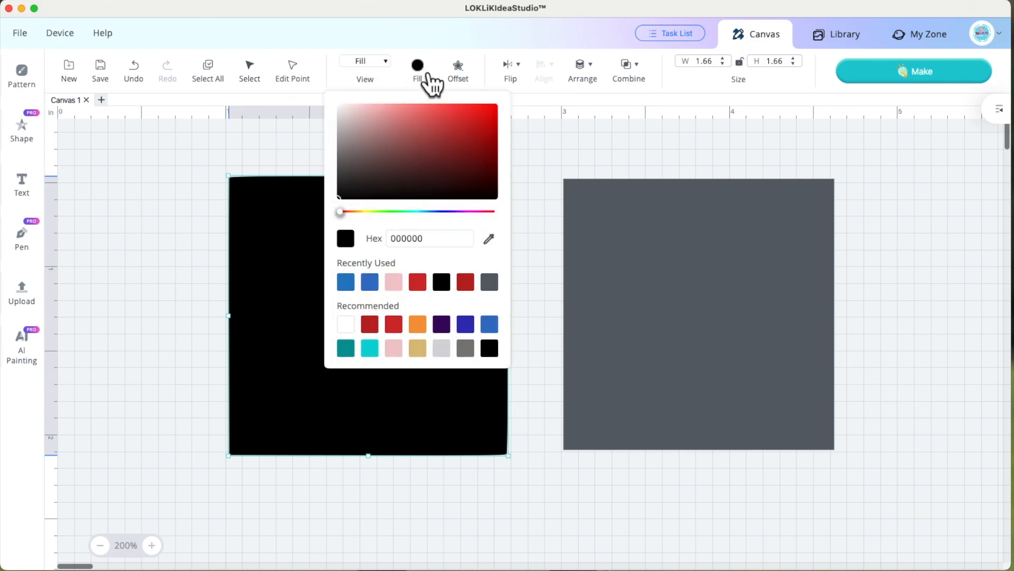
{"action": "left_click", "coordinate": [420, 67]}
{"action": "left_click", "coordinate": [389, 62]}
{"action": "left_click", "coordinate": [381, 114]}
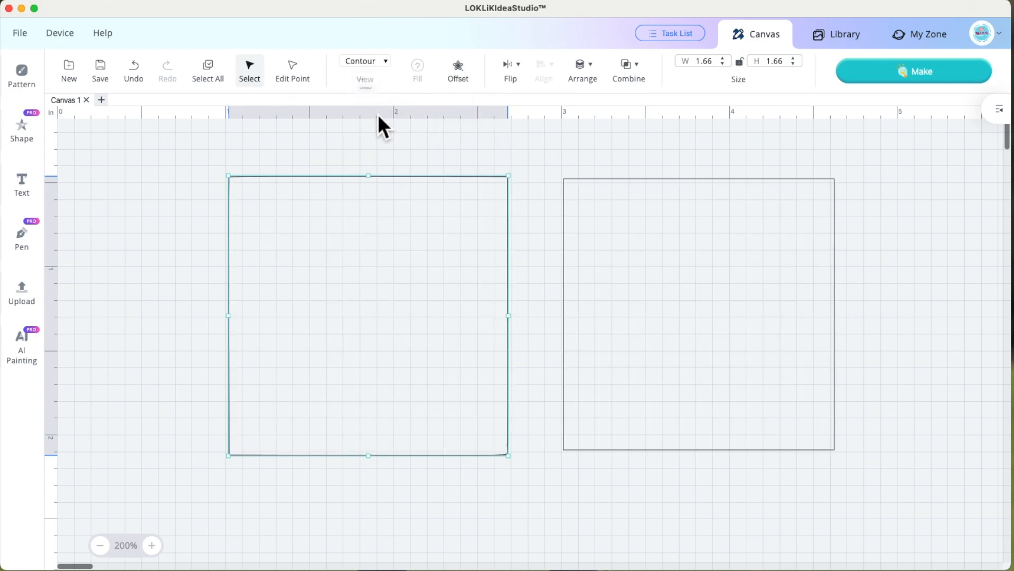
Compare the width and height of the original square with those of its offset outline.
{"action": "left_click", "coordinate": [148, 271]}
{"action": "left_click", "coordinate": [642, 288]}
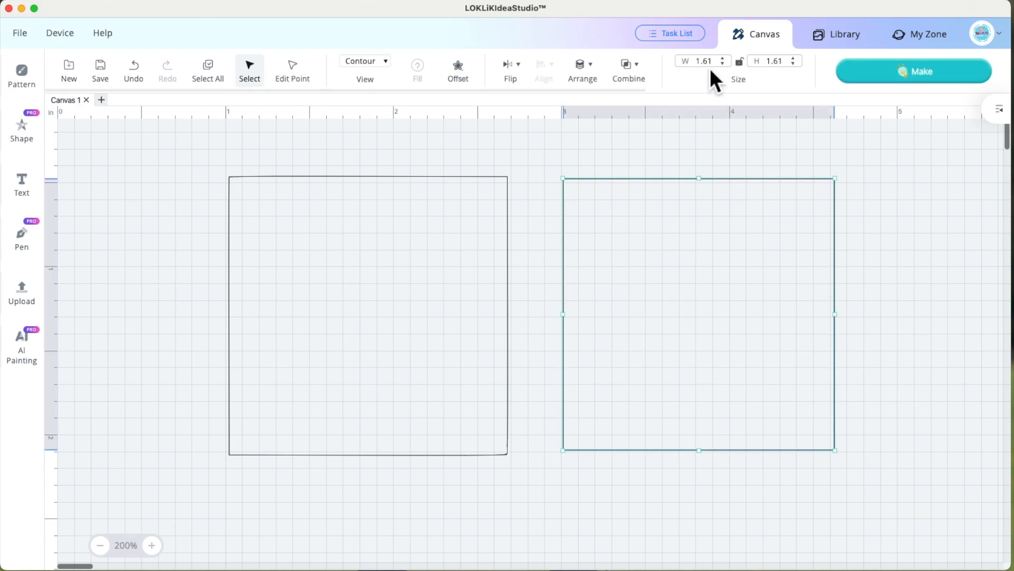
{"action": "left_click", "coordinate": [366, 243]}
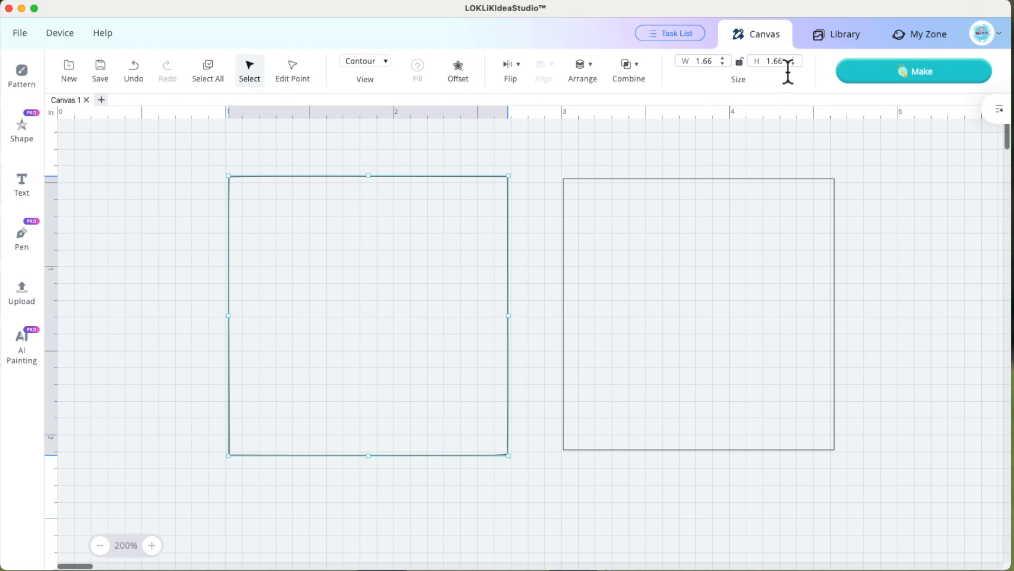
Inspect the edit points of both outlines, try pulling the offset outline's lower-right corner point outward, and undo that change.
{"action": "left_click", "coordinate": [311, 80]}
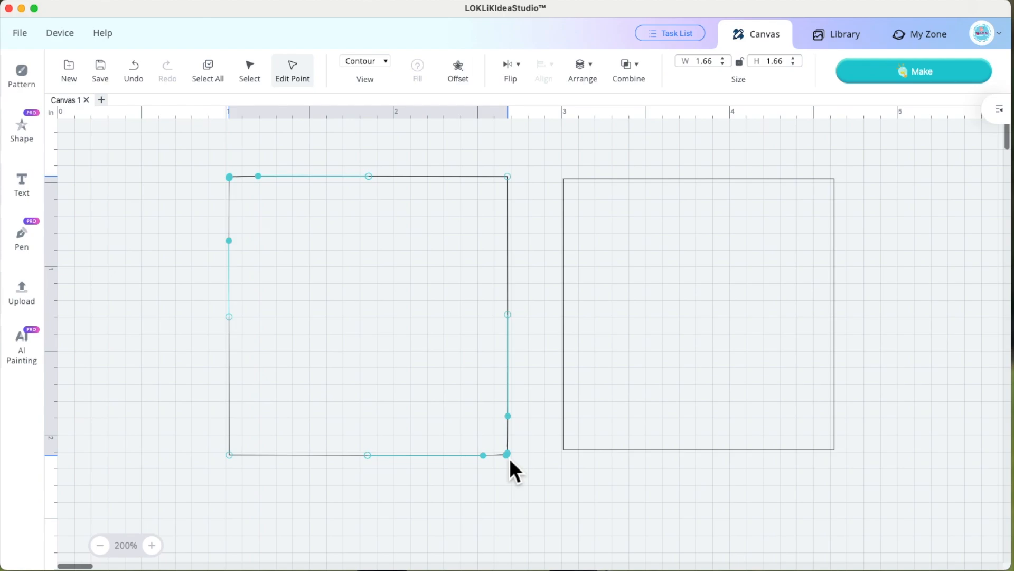
{"action": "left_click", "coordinate": [702, 333]}
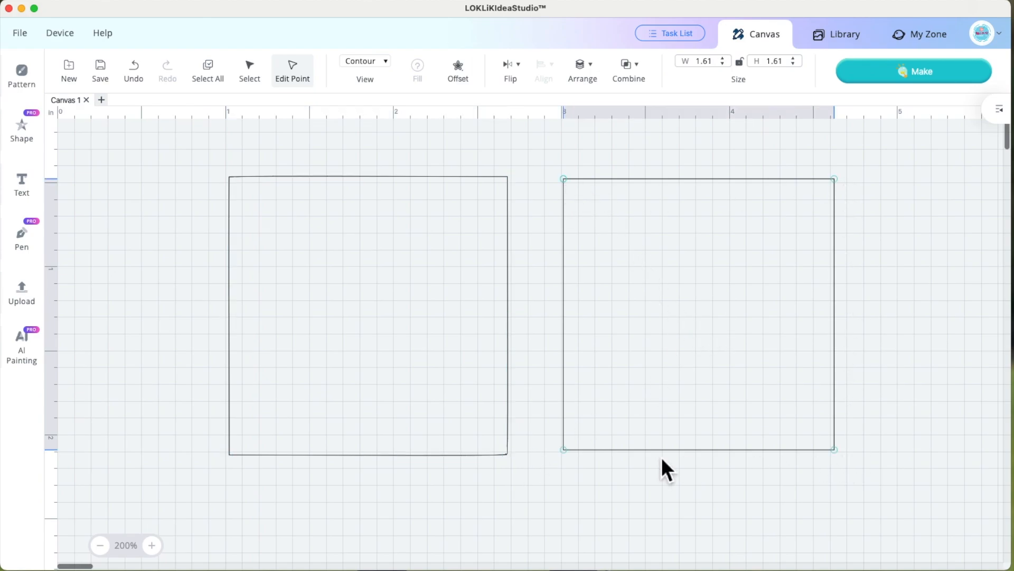
{"action": "left_click", "coordinate": [290, 337]}
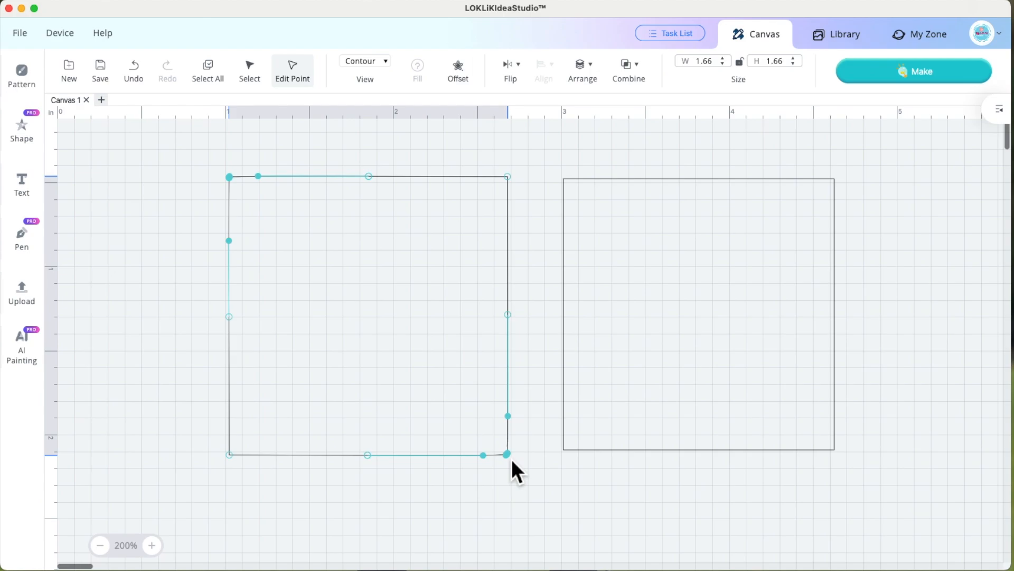
{"action": "left_click_drag", "start_coordinate": [508, 455], "coordinate": [541, 468]}
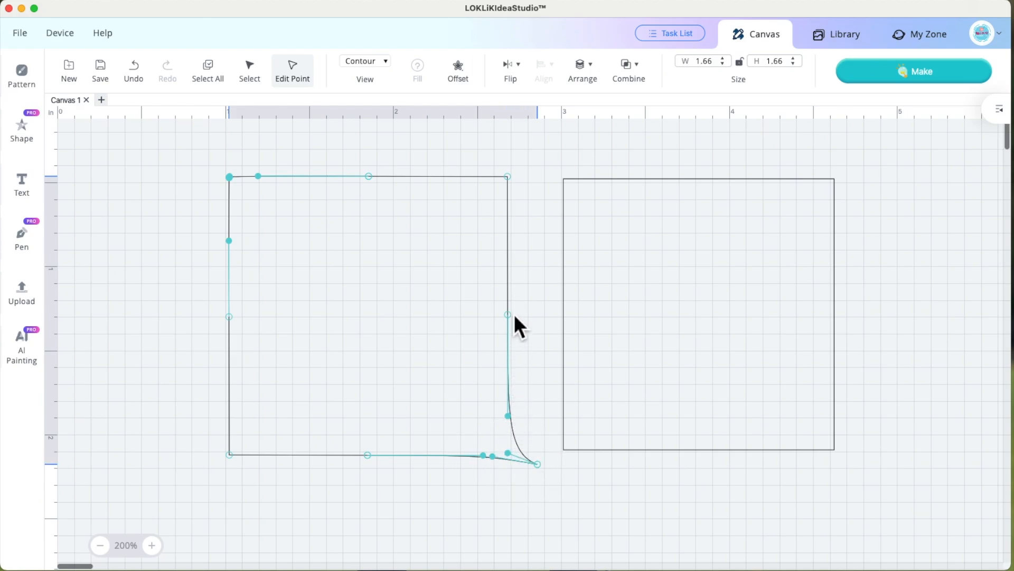
{"action": "left_click", "coordinate": [148, 84]}
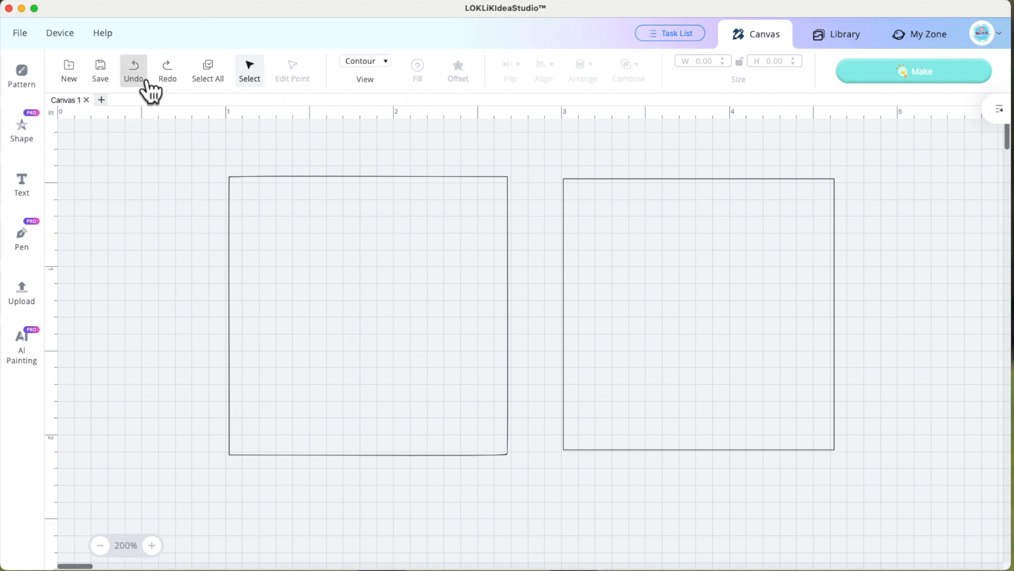
Return the canvas view to Fill and undo the separation of the grey square from its offset shape.
{"action": "left_click", "coordinate": [389, 62]}
{"action": "left_click", "coordinate": [376, 90]}
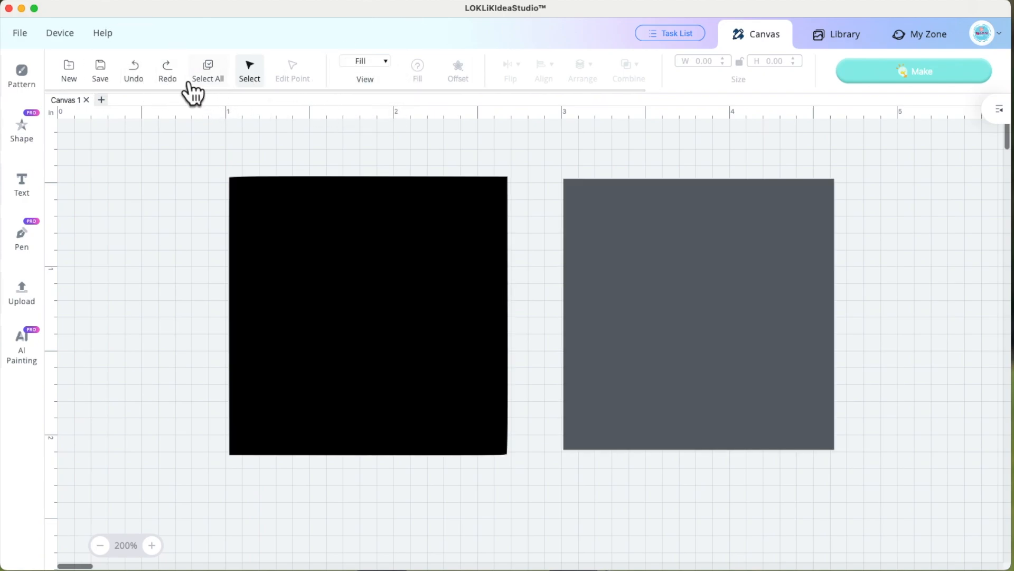
{"action": "left_click", "coordinate": [138, 75]}
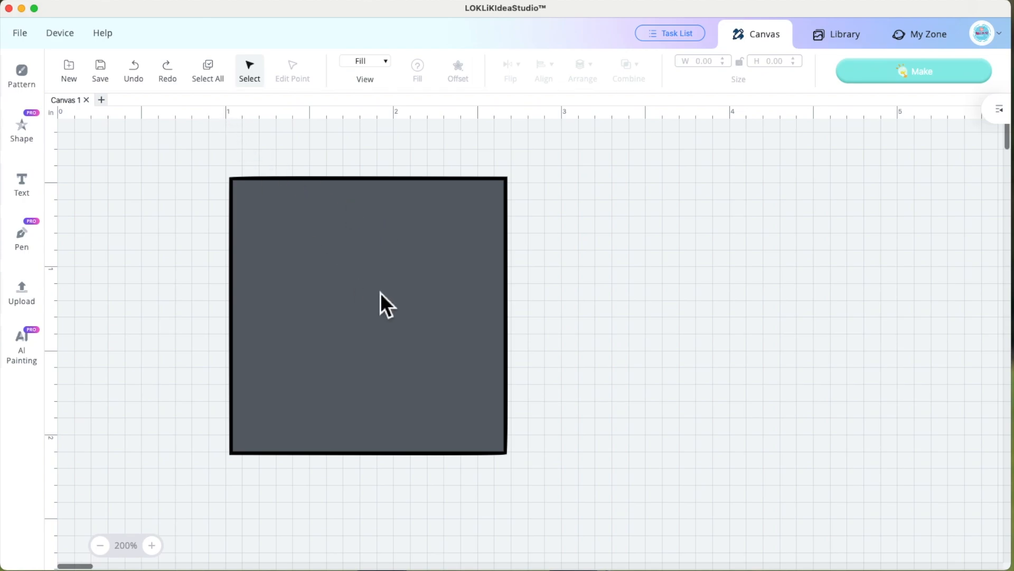
Delete the black offset shape behind the grey square, keeping the square on the canvas.
{"action": "left_click", "coordinate": [499, 182]}
{"action": "left_click_drag", "start_coordinate": [361, 384], "coordinate": [334, 341]}
{"action": "left_click", "coordinate": [413, 331]}
{"action": "key", "text": "Delete"}
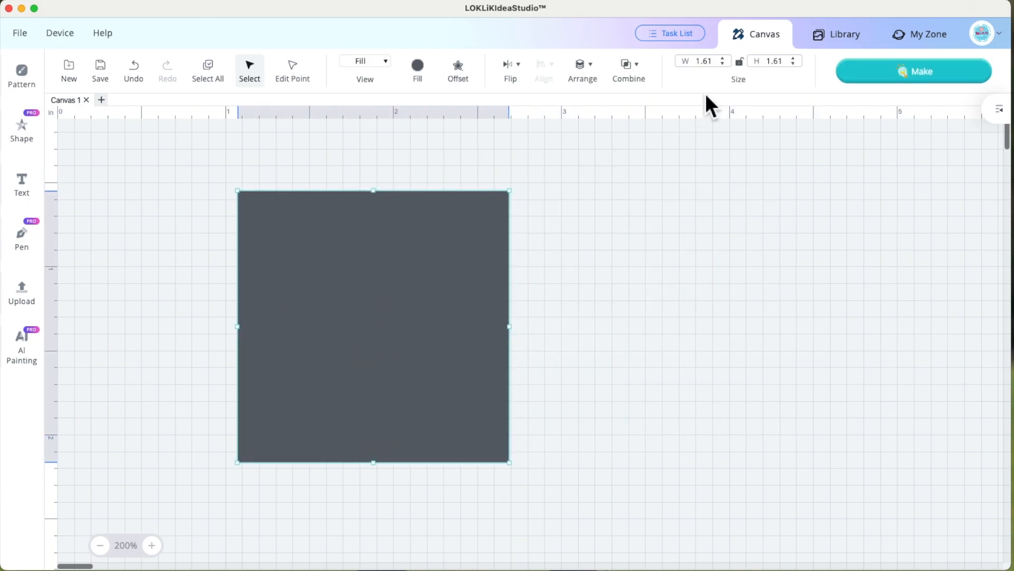
Lock the grey square's proportions, set its width to 2 in, and move it slightly upward.
{"action": "left_click", "coordinate": [702, 64]}
{"action": "left_click", "coordinate": [740, 64]}
{"action": "left_click_drag", "start_coordinate": [700, 66], "coordinate": [733, 59]}
{"action": "type", "text": "2"}
{"action": "key", "text": "Return"}
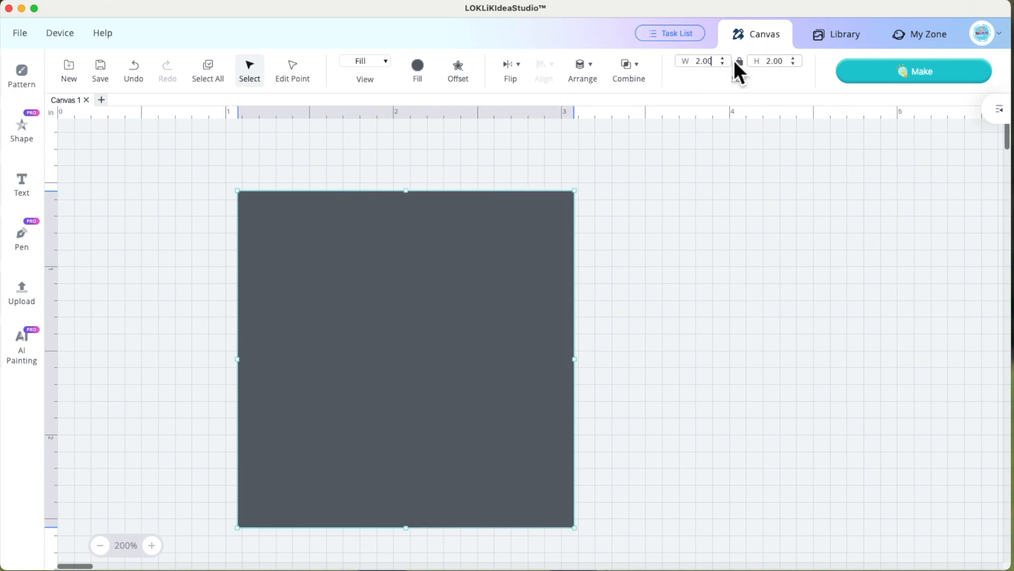
{"action": "left_click_drag", "start_coordinate": [407, 345], "coordinate": [414, 330]}
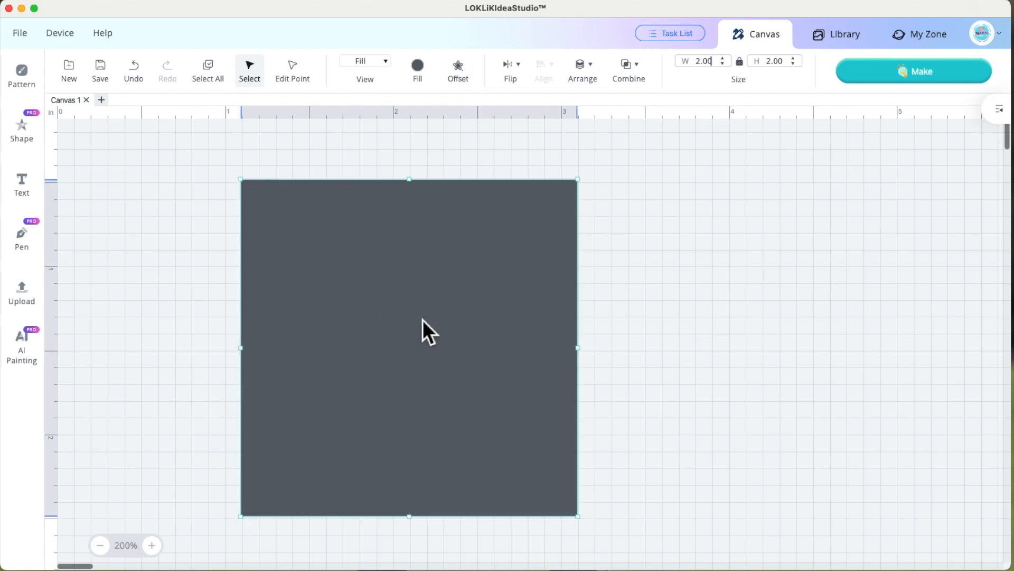
Create an external offset of 3 mm with round corners around the 2 in square.
{"action": "left_click", "coordinate": [467, 79]}
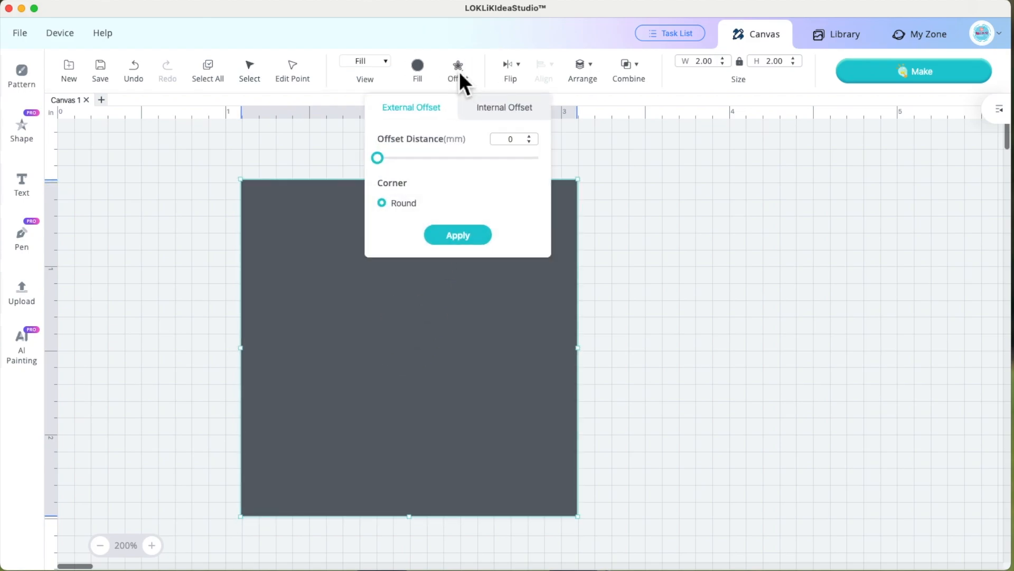
{"action": "left_click", "coordinate": [514, 139]}
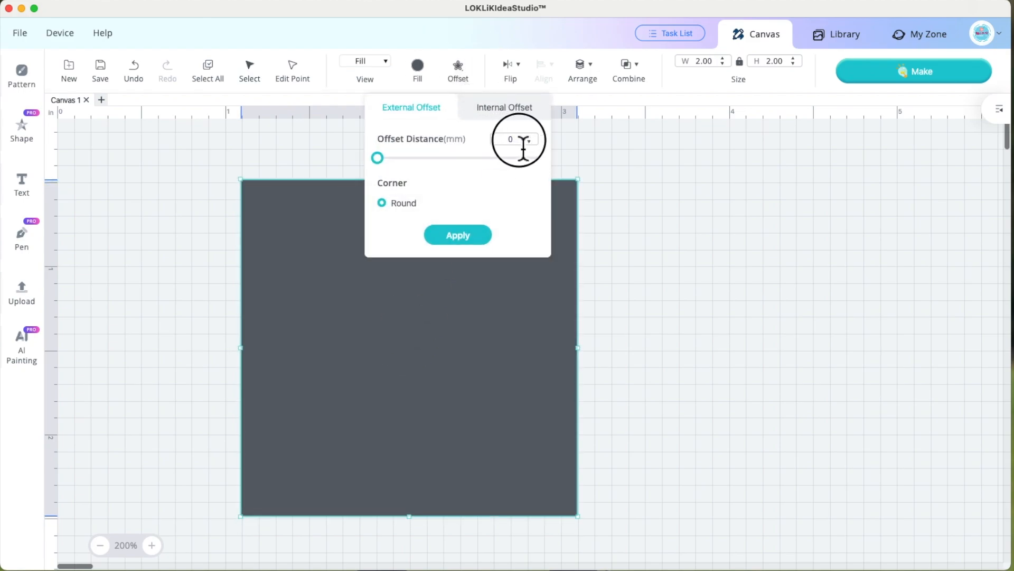
{"action": "double_click", "coordinate": [506, 141]}
{"action": "type", "text": "3"}
{"action": "left_click", "coordinate": [464, 239]}
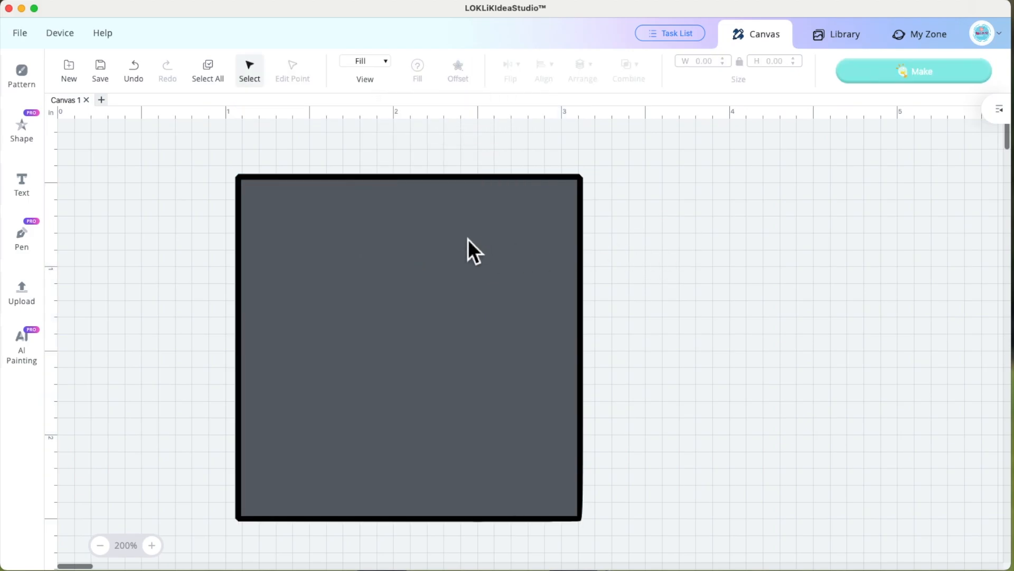
Move the grey square to the right to uncover the corners of the black offset shape.
{"action": "left_click", "coordinate": [152, 545]}
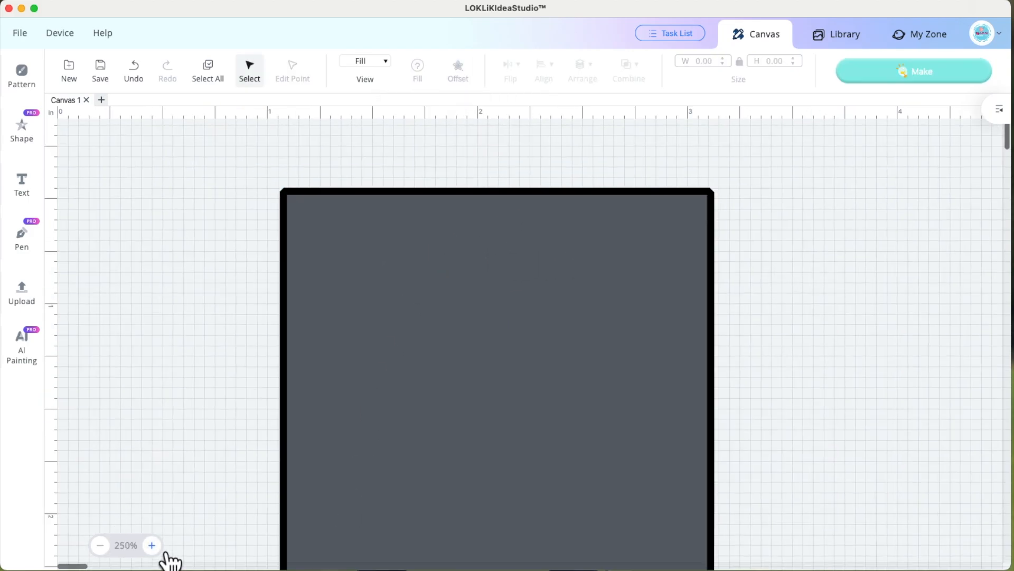
{"action": "left_click", "coordinate": [152, 546]}
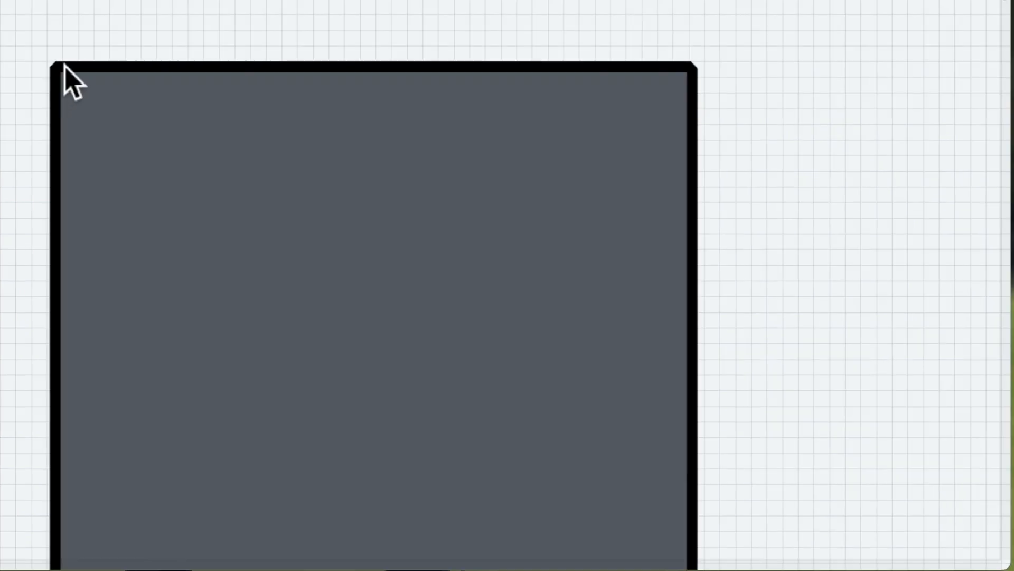
{"action": "left_click", "coordinate": [220, 164]}
{"action": "left_click_drag", "start_coordinate": [256, 176], "coordinate": [614, 181]}
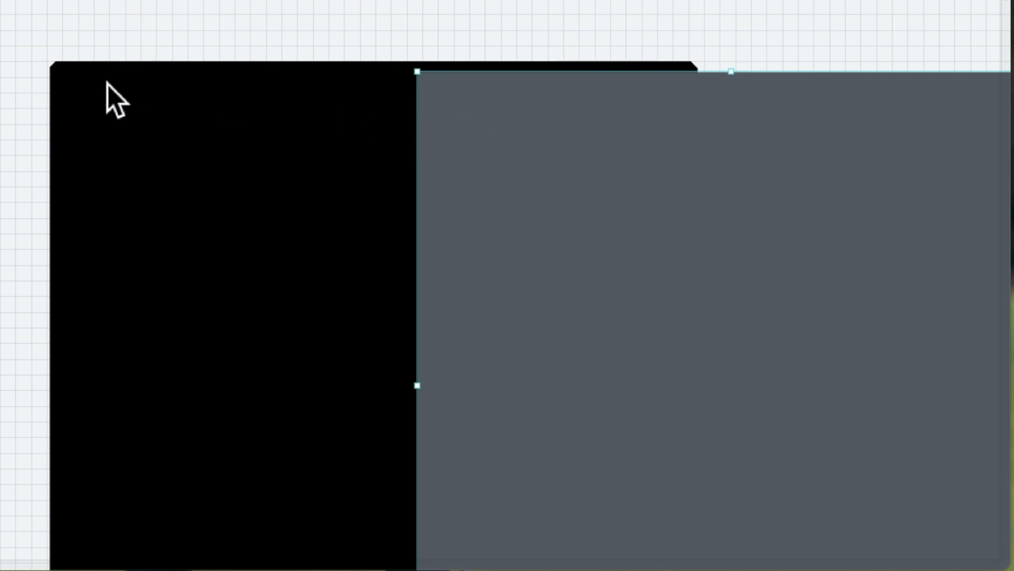
Show the edit points of the grey square and of the black offset shape to examine their corners.
{"action": "left_click", "coordinate": [307, 77]}
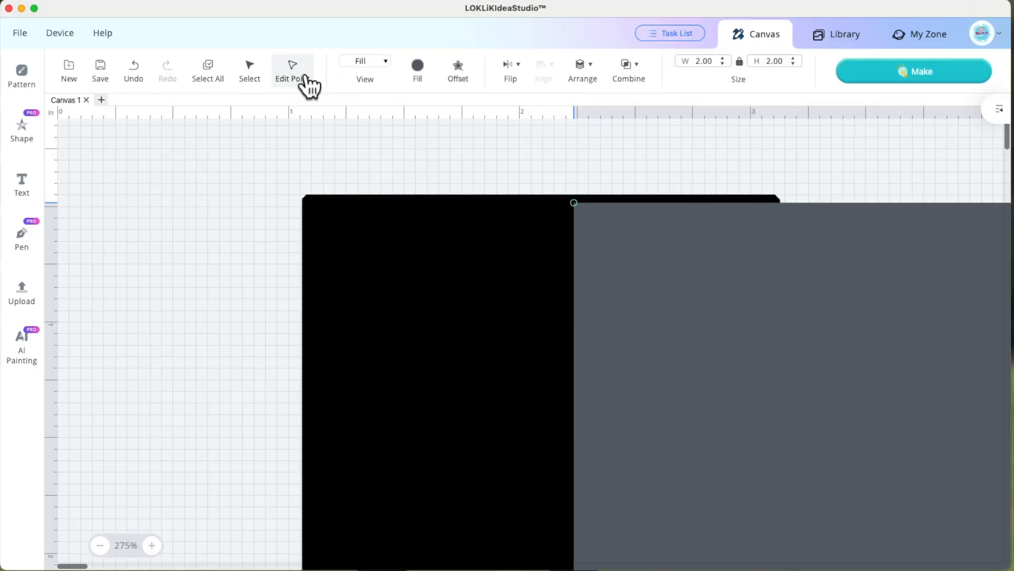
{"action": "left_click", "coordinate": [331, 239]}
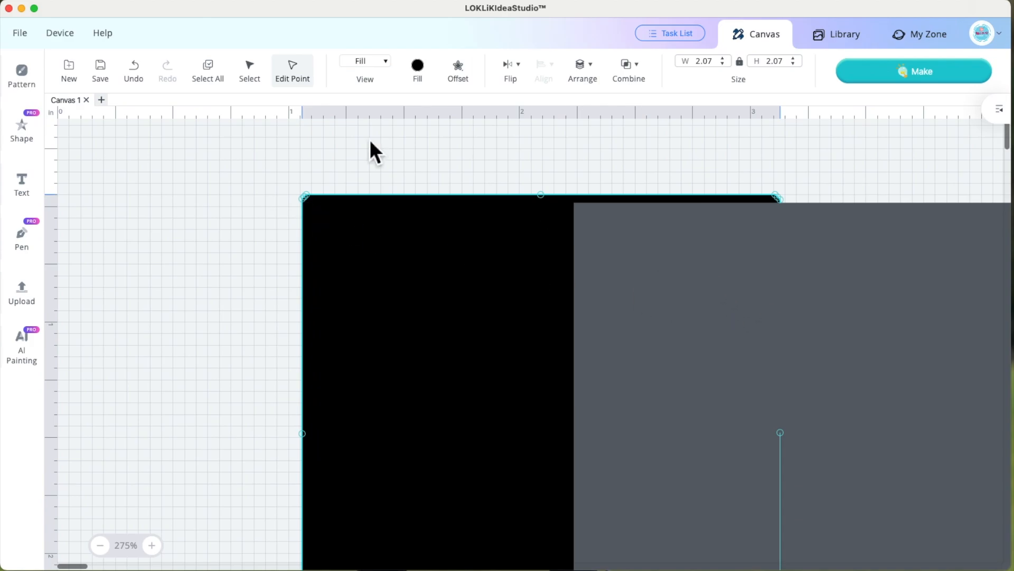
{"action": "left_click", "coordinate": [293, 74]}
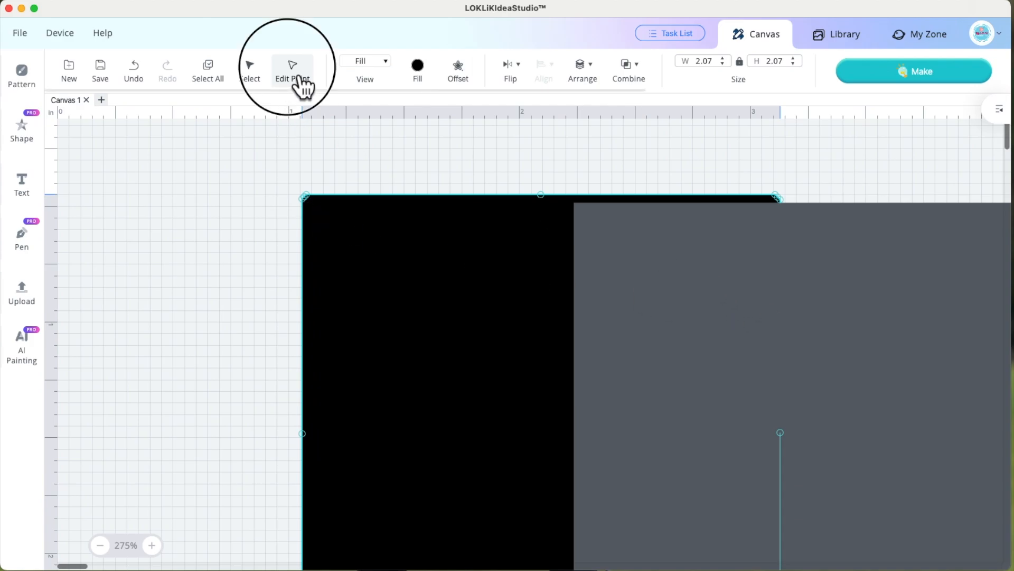
Delete the black offset shape and move the grey square back to the left and slightly up on the canvas.
{"action": "left_click", "coordinate": [459, 70]}
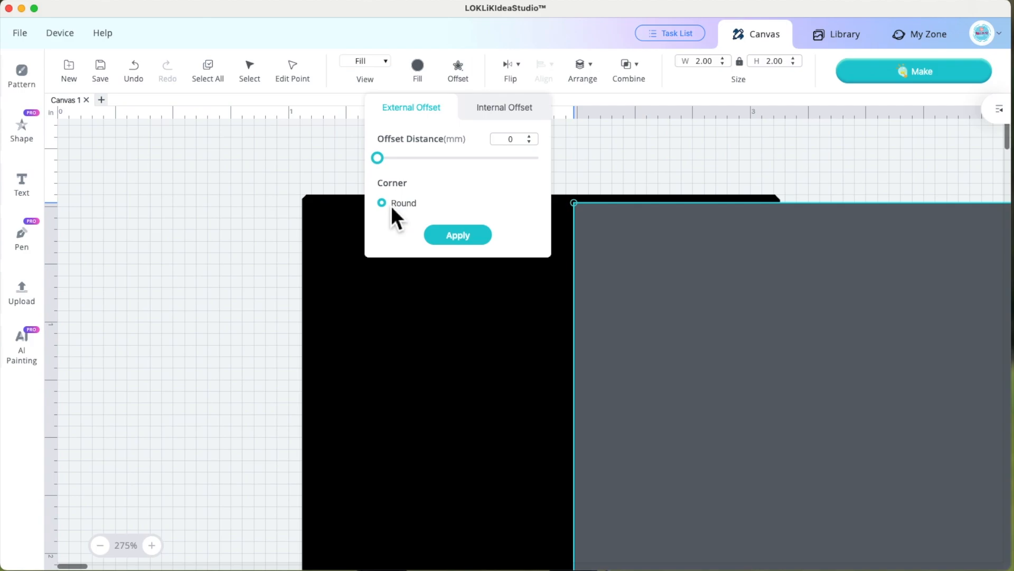
{"action": "left_click", "coordinate": [401, 259]}
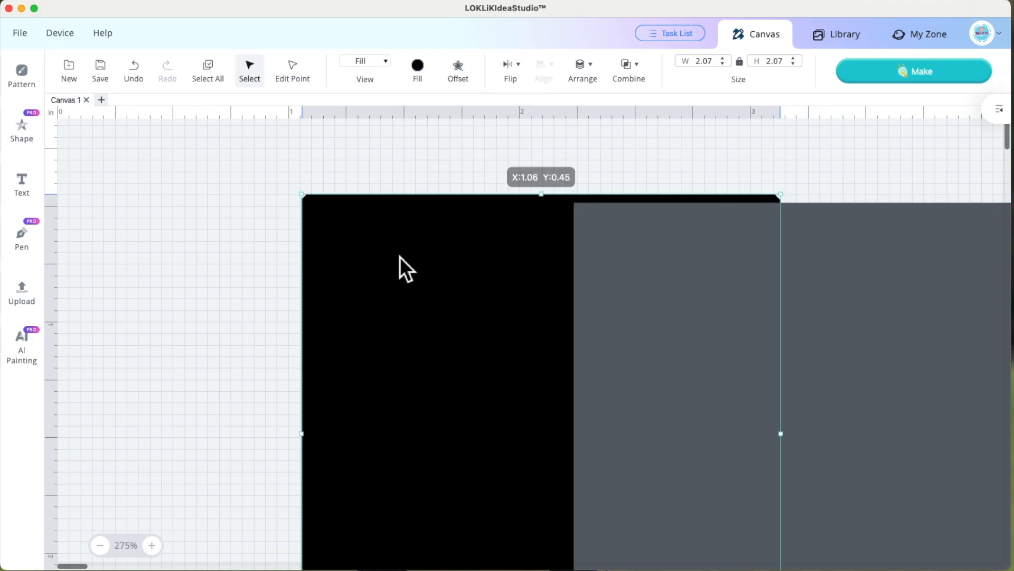
{"action": "key", "text": "Delete"}
{"action": "left_click_drag", "start_coordinate": [736, 288], "coordinate": [408, 222]}
{"action": "left_click", "coordinate": [114, 553]}
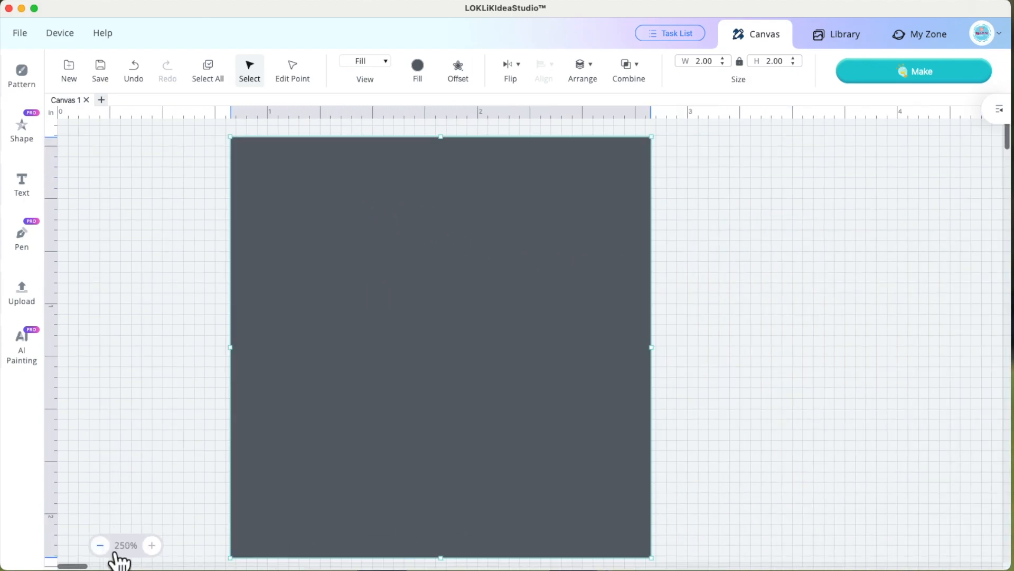
{"action": "left_click", "coordinate": [114, 553]}
{"action": "left_click_drag", "start_coordinate": [356, 340], "coordinate": [402, 341]}
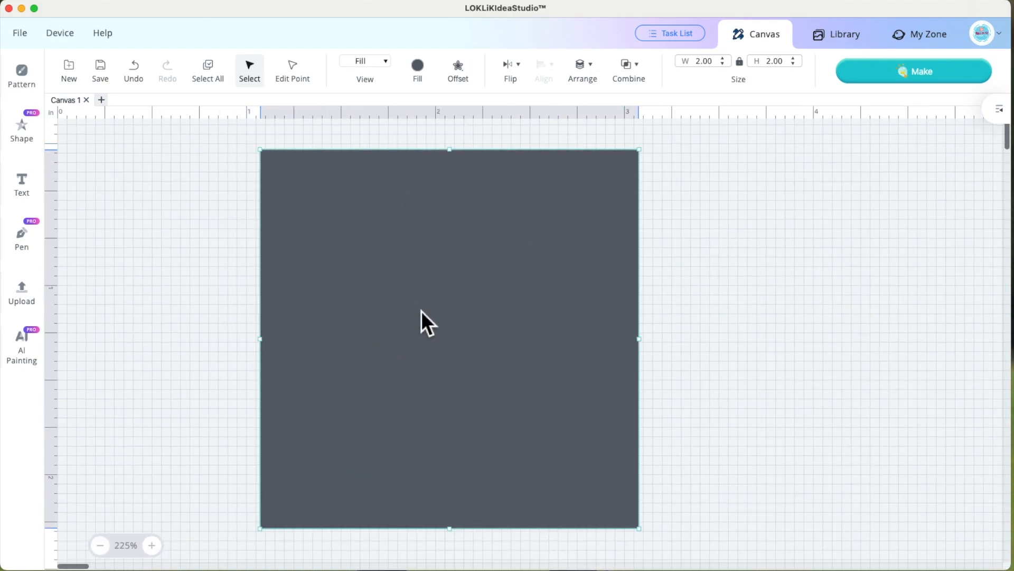
Create an internal offset of 9 mm with round corners from the grey square and move the black offset shape to its right.
{"action": "left_click", "coordinate": [465, 74]}
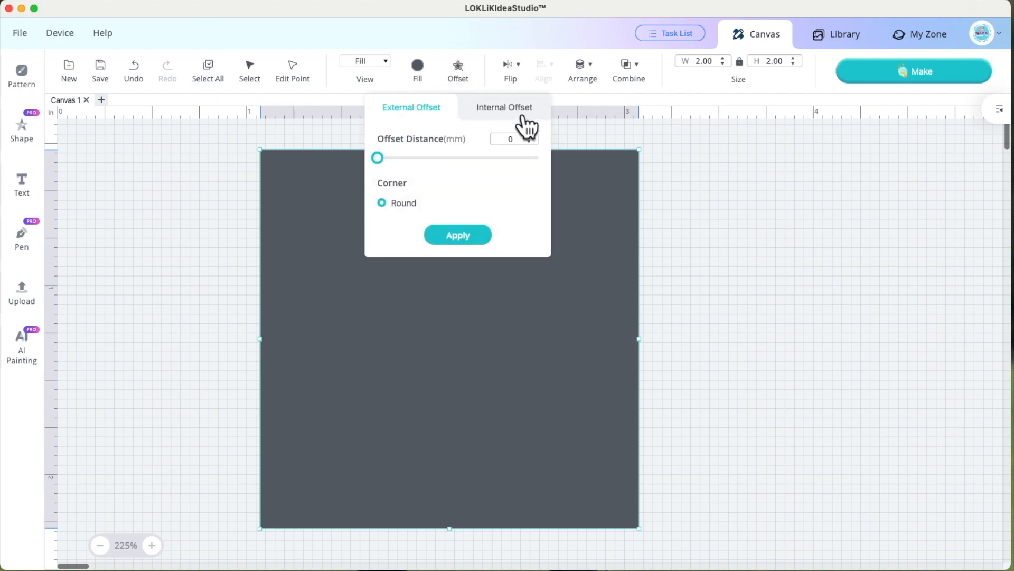
{"action": "left_click", "coordinate": [523, 118]}
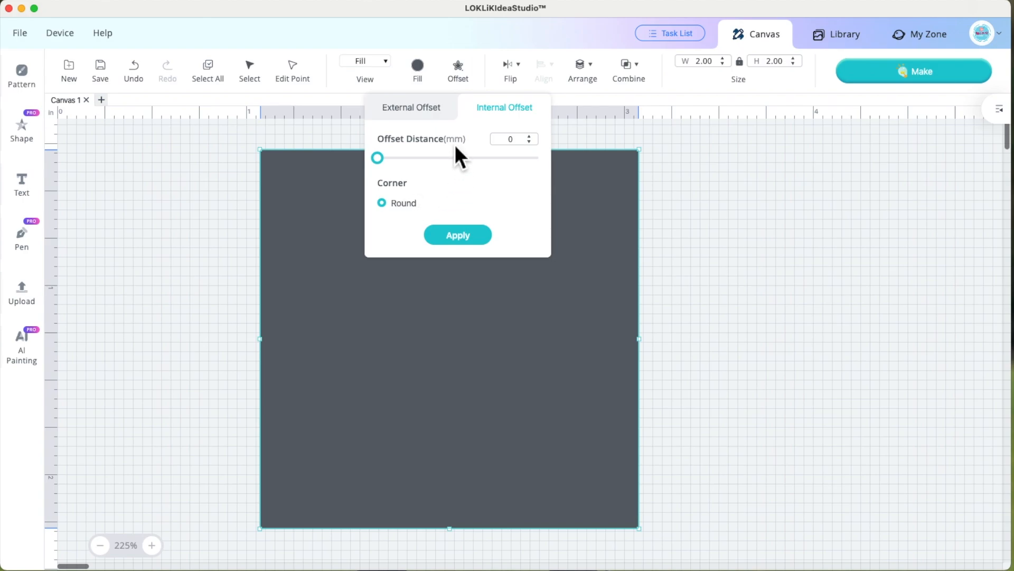
{"action": "double_click", "coordinate": [521, 141]}
{"action": "type", "text": "9"}
{"action": "left_click", "coordinate": [476, 238]}
{"action": "left_click_drag", "start_coordinate": [475, 235], "coordinate": [720, 279]}
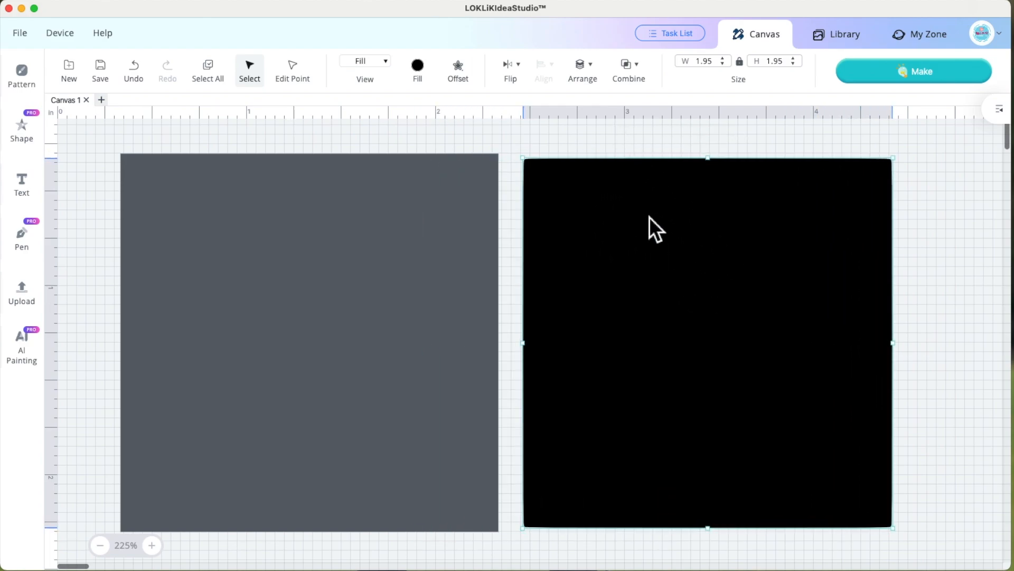
Change the black offset shape's stacking order and place it centred on top of the grey square.
{"action": "left_click", "coordinate": [597, 71]}
{"action": "left_click", "coordinate": [602, 116]}
{"action": "left_click_drag", "start_coordinate": [708, 278], "coordinate": [370, 287]}
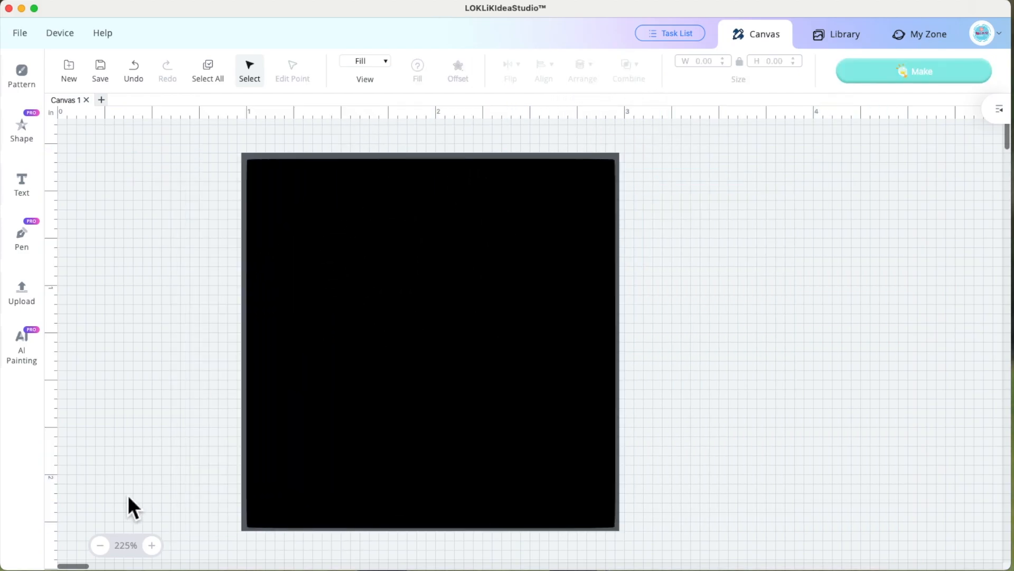
Display the two squares in Contour view to examine the corners of the internal offset.
{"action": "left_click", "coordinate": [152, 545]}
{"action": "left_click", "coordinate": [152, 545]}
{"action": "left_click", "coordinate": [151, 545]}
{"action": "left_click", "coordinate": [159, 551]}
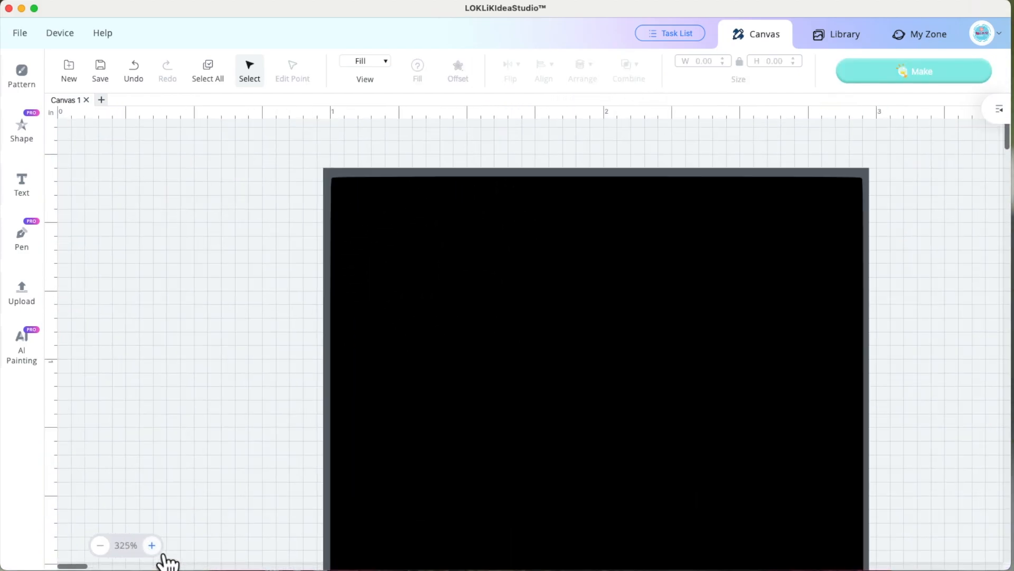
{"action": "left_click", "coordinate": [158, 551]}
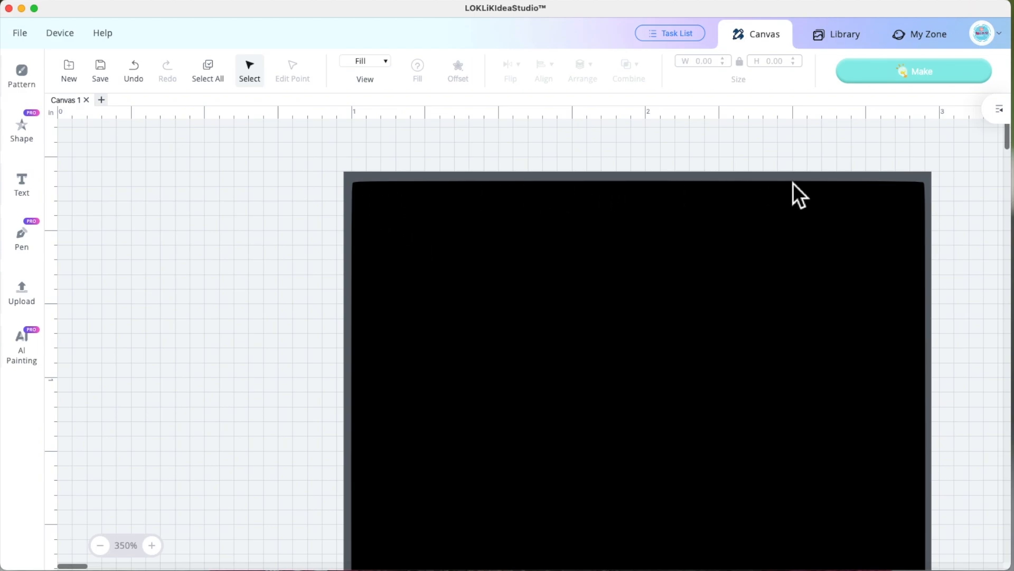
{"action": "left_click", "coordinate": [436, 232]}
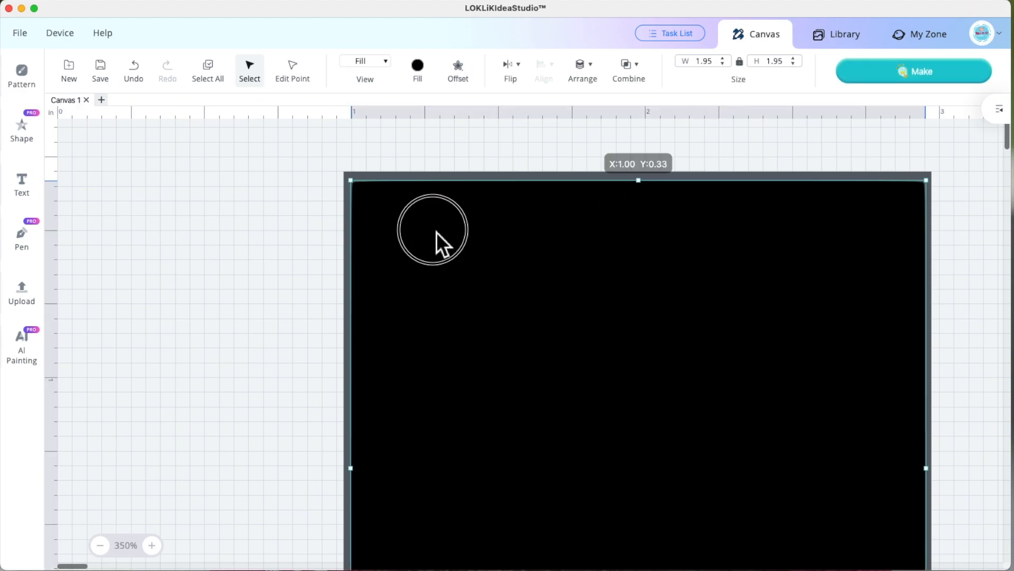
{"action": "left_click", "coordinate": [365, 61]}
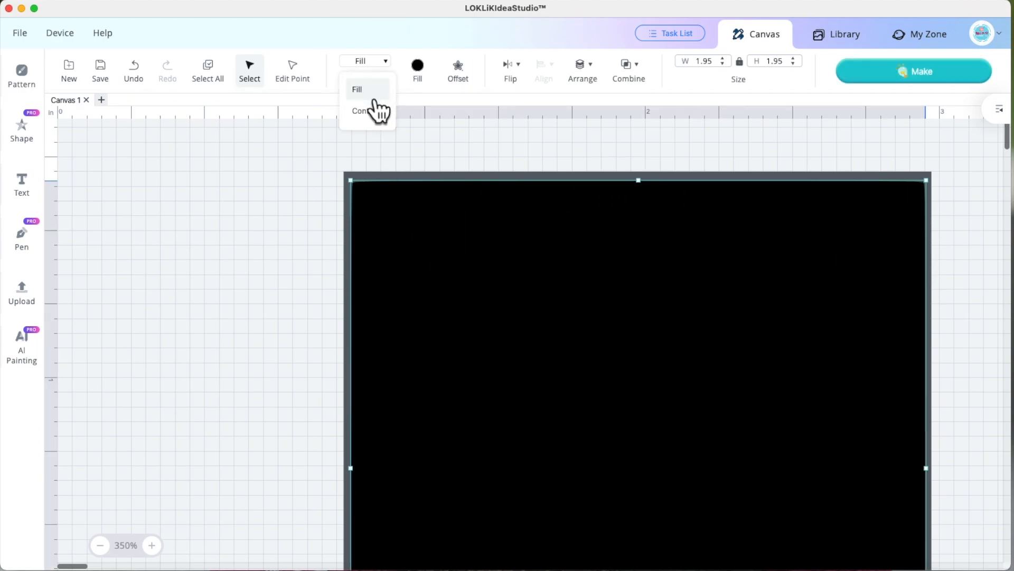
{"action": "left_click", "coordinate": [376, 112]}
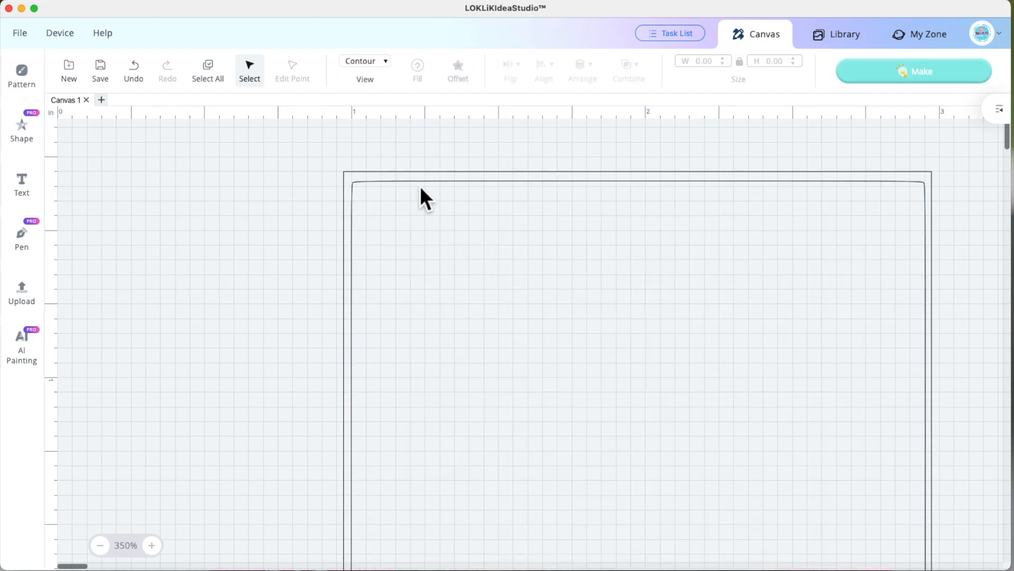
Check the corner options in the inner square's offset settings and delete both squares.
{"action": "left_click", "coordinate": [357, 208]}
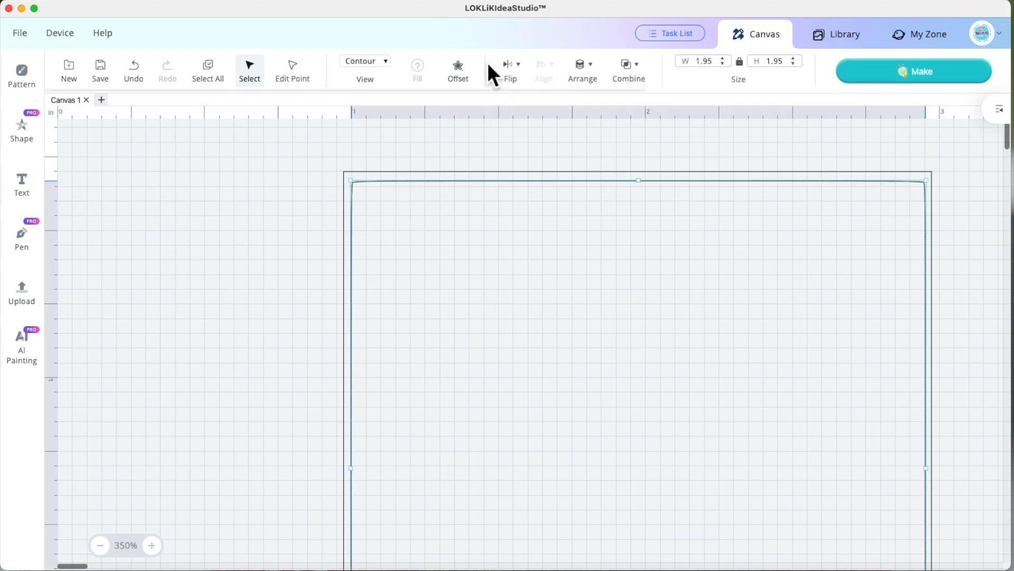
{"action": "left_click", "coordinate": [464, 66]}
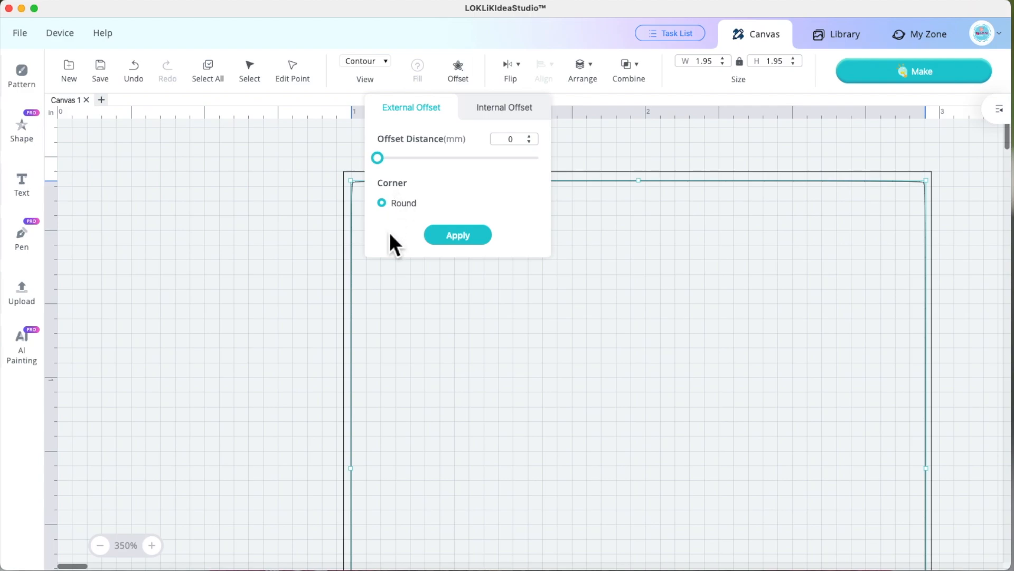
{"action": "left_click", "coordinate": [484, 304]}
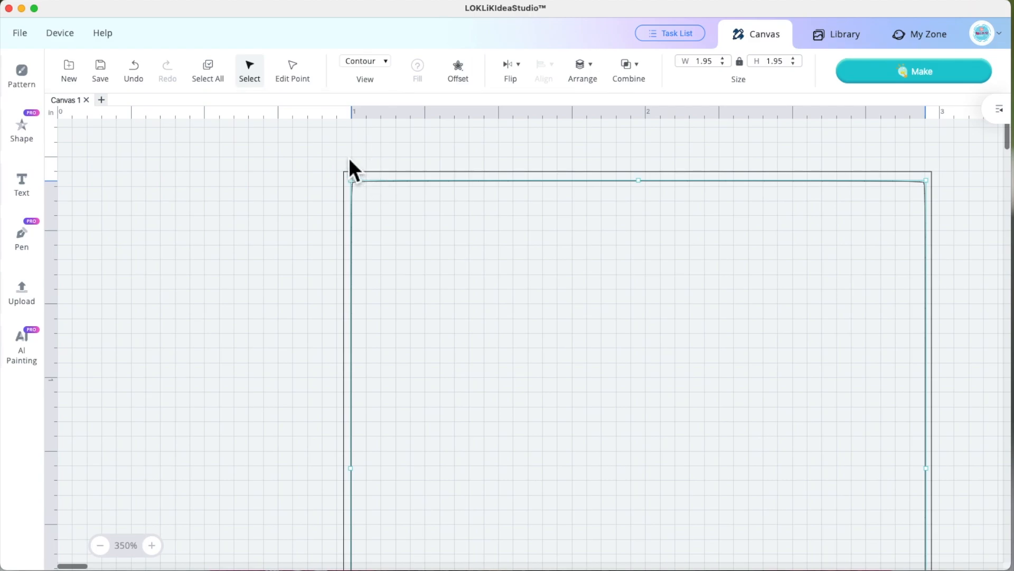
{"action": "left_click_drag", "start_coordinate": [303, 154], "coordinate": [455, 261]}
{"action": "key", "text": "Delete"}
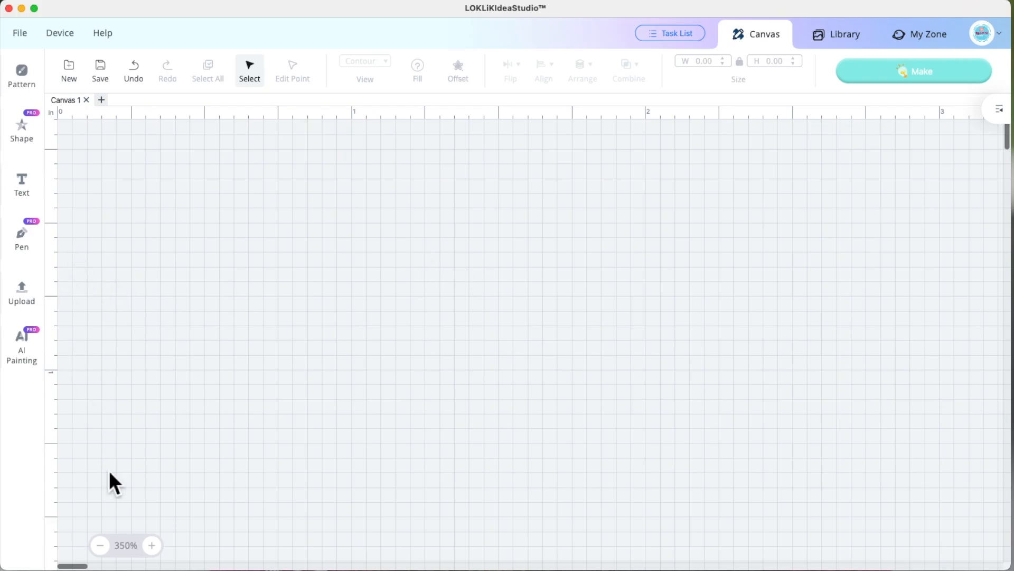
Add a text object to the canvas and replace its default wording with LOVE.
{"action": "left_click", "coordinate": [100, 545]}
{"action": "left_click", "coordinate": [104, 546]}
{"action": "left_click", "coordinate": [104, 547]}
{"action": "left_click", "coordinate": [104, 546]}
{"action": "left_click", "coordinate": [105, 547]}
{"action": "left_click", "coordinate": [104, 546]}
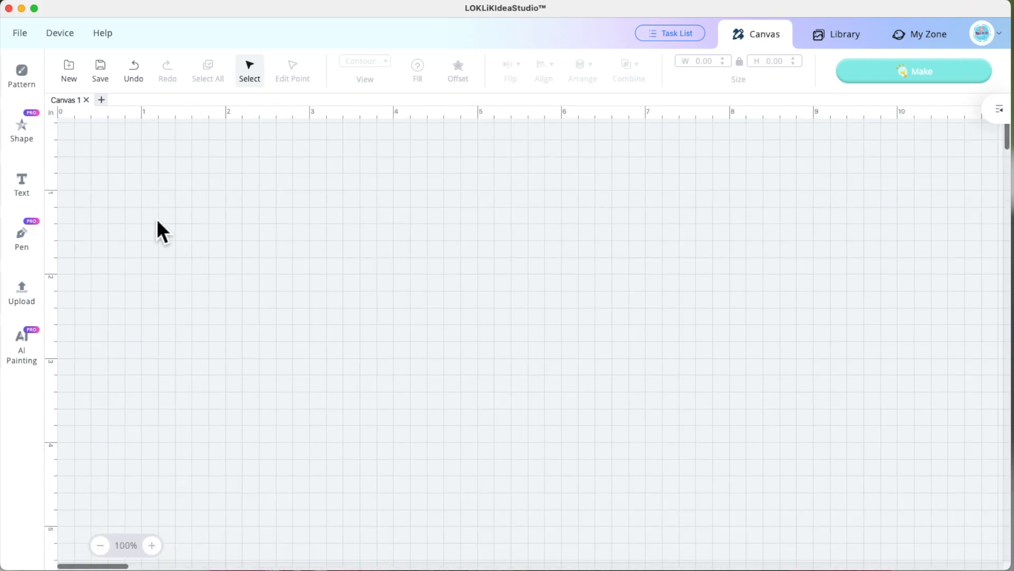
{"action": "left_click", "coordinate": [29, 192]}
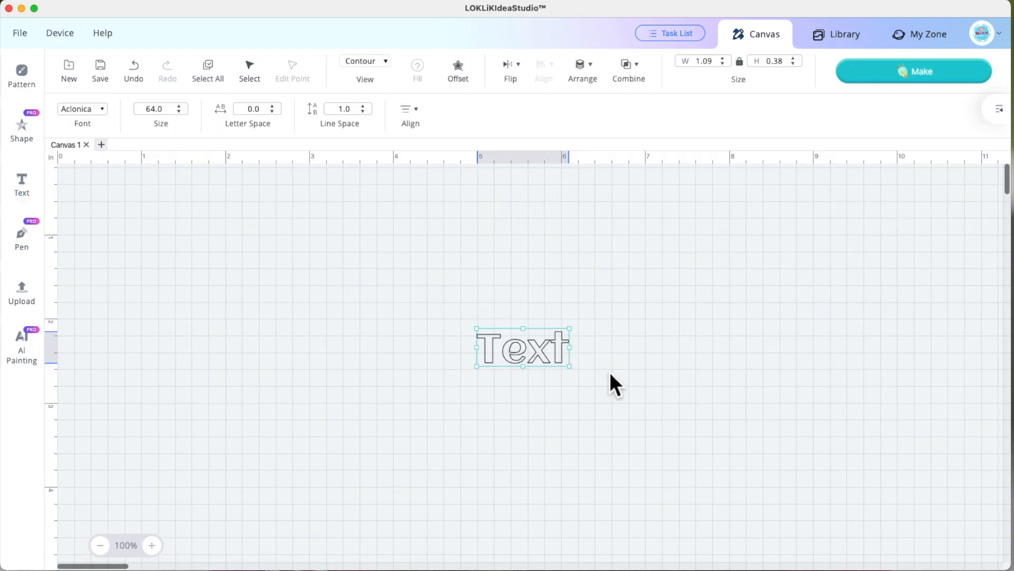
{"action": "double_click", "coordinate": [565, 351]}
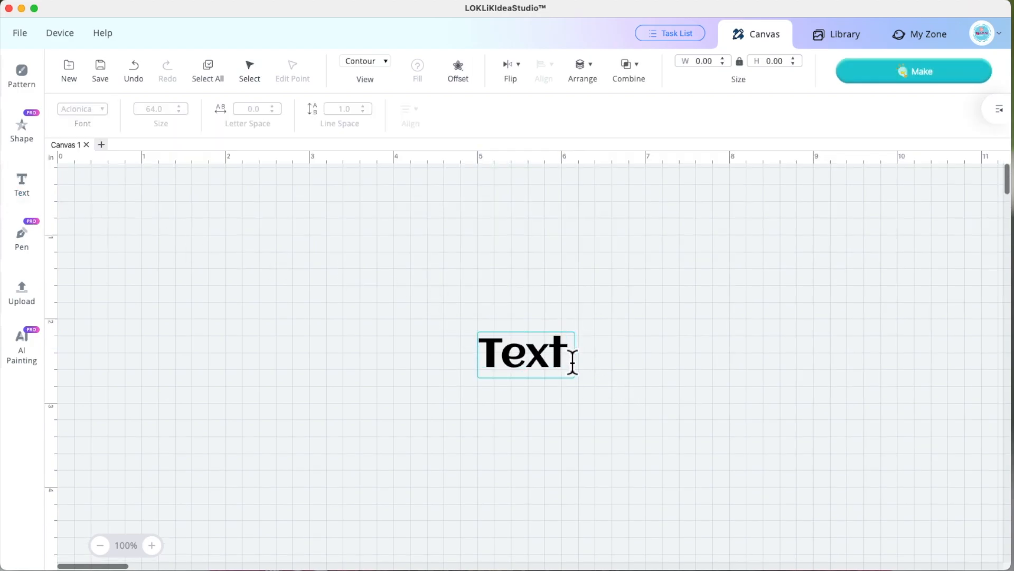
{"action": "left_click_drag", "start_coordinate": [573, 362], "coordinate": [478, 364]}
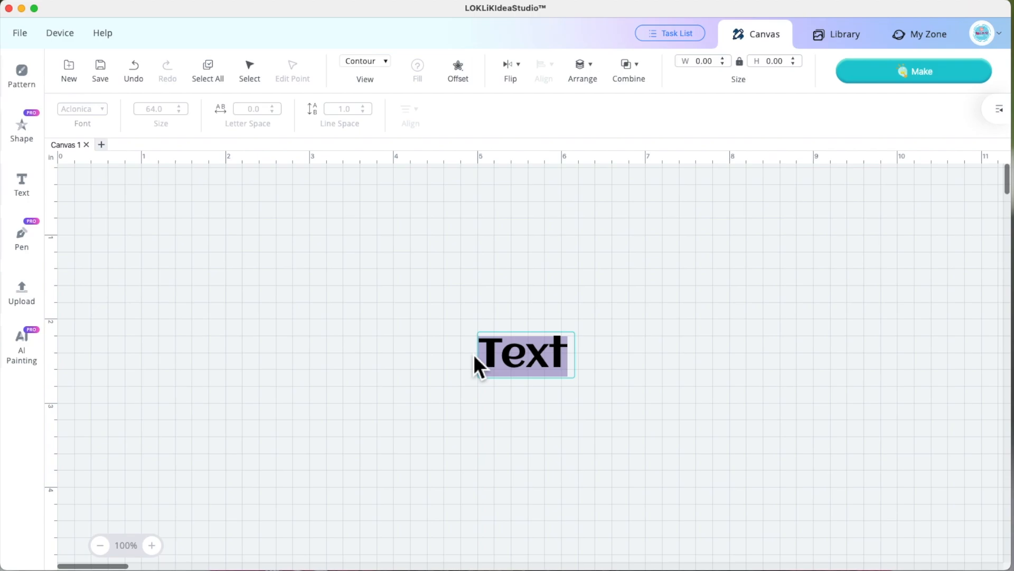
{"action": "type", "text": "LOVE"}
{"action": "left_click", "coordinate": [665, 389]}
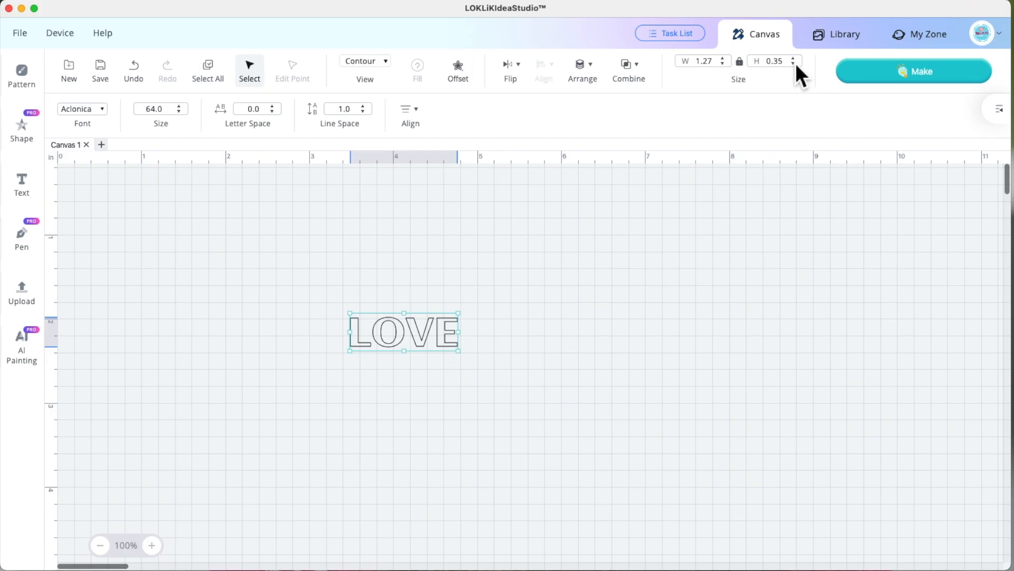
Set the LOVE text's height to 6 in and move it slightly right and down.
{"action": "left_click_drag", "start_coordinate": [786, 63], "coordinate": [740, 64]}
{"action": "type", "text": "6"}
{"action": "key", "text": "Return"}
{"action": "left_click", "coordinate": [101, 546]}
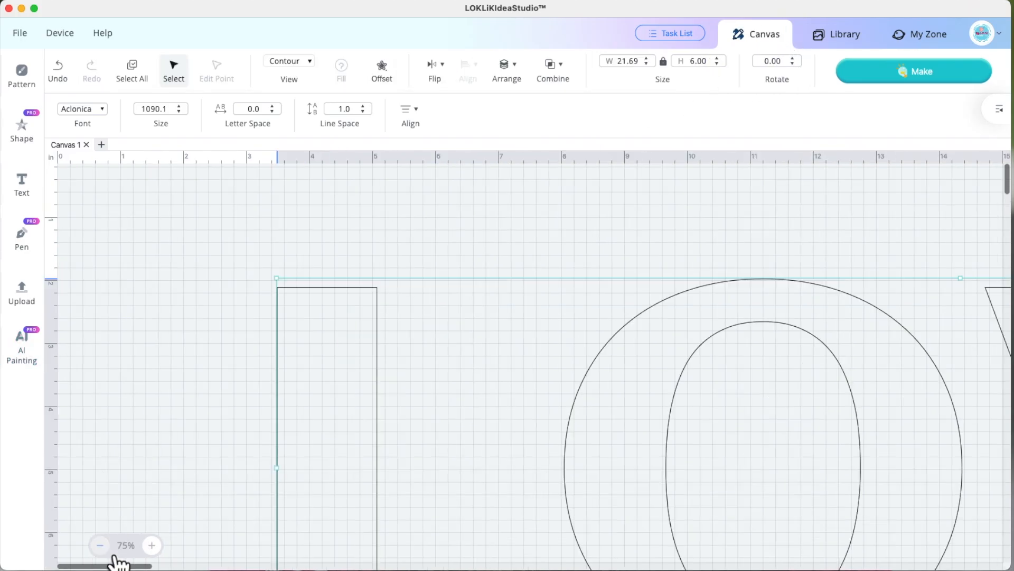
{"action": "left_click", "coordinate": [101, 544]}
{"action": "left_click", "coordinate": [101, 545]}
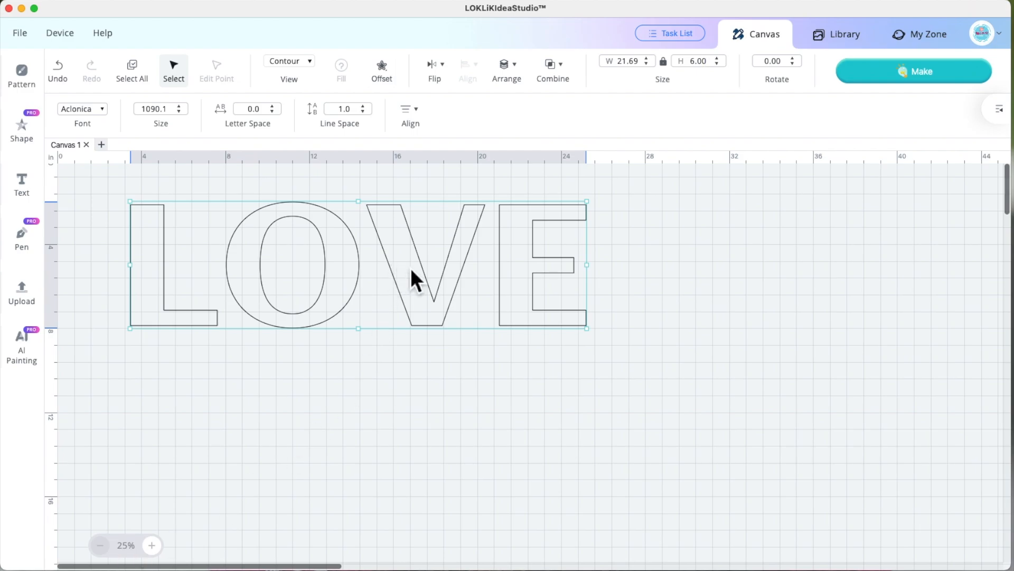
{"action": "left_click_drag", "start_coordinate": [411, 268], "coordinate": [470, 299]}
Create an external offset of 9 mm with round corners around the LOVE text and move the offset outline below the original.
{"action": "left_click", "coordinate": [391, 73]}
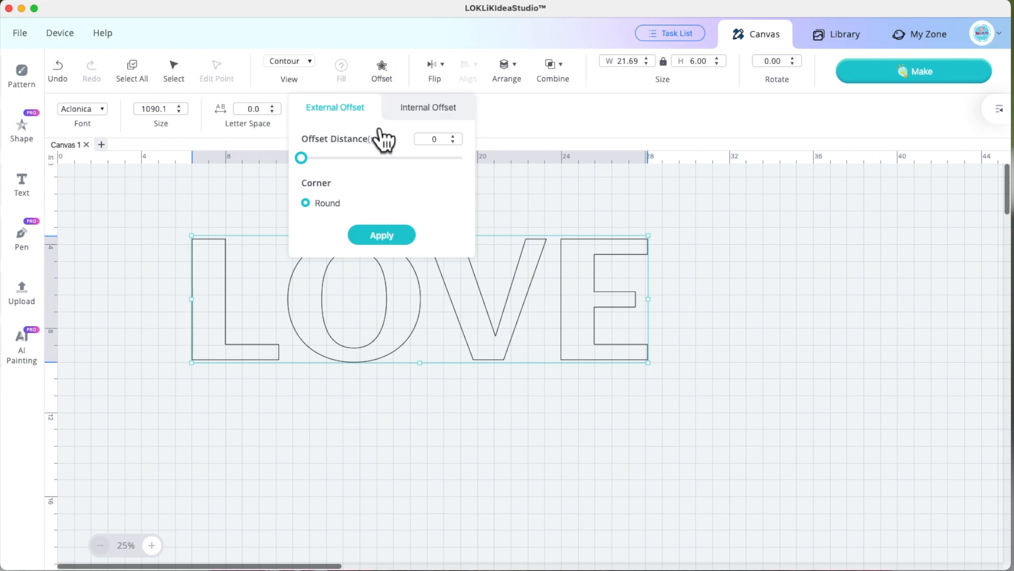
{"action": "left_click", "coordinate": [444, 140]}
{"action": "left_click_drag", "start_coordinate": [445, 142], "coordinate": [418, 145]}
{"action": "type", "text": "9"}
{"action": "key", "text": "Return"}
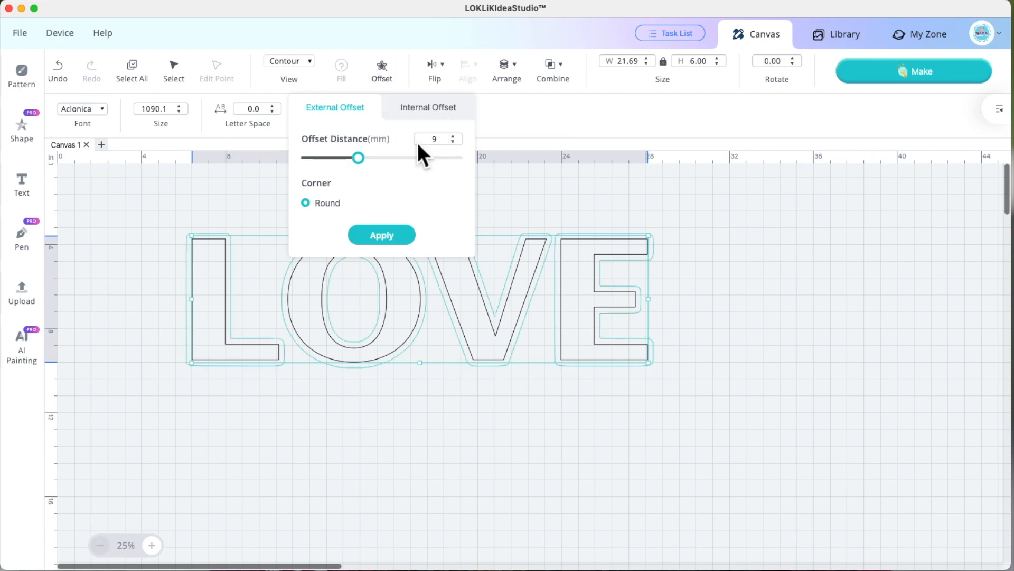
{"action": "left_click", "coordinate": [401, 237]}
{"action": "left_click", "coordinate": [255, 384]}
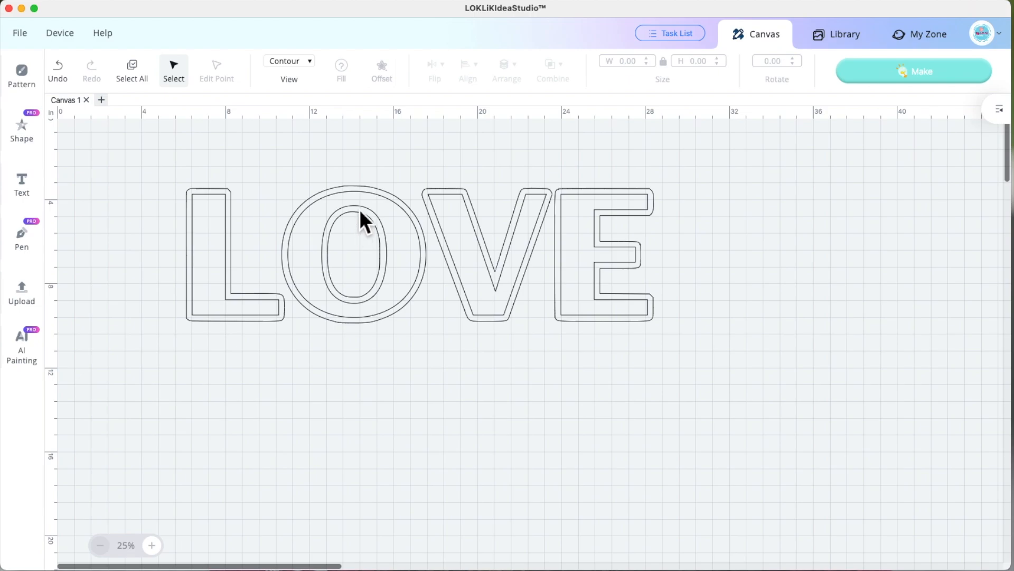
{"action": "left_click_drag", "start_coordinate": [369, 191], "coordinate": [366, 361]}
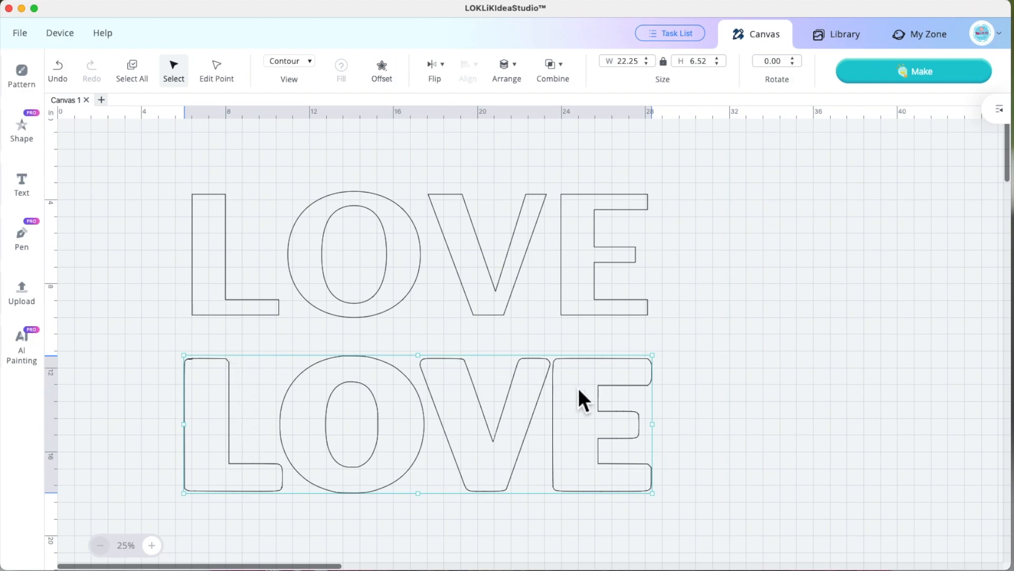
Review which corner styles the offset settings offer for the LOVE outline.
{"action": "left_click", "coordinate": [392, 72]}
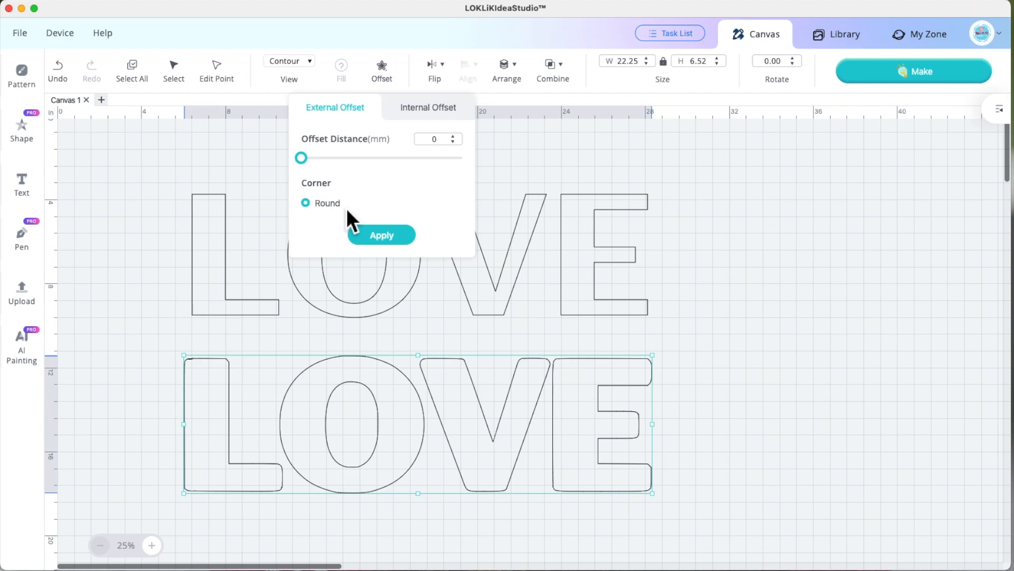
{"action": "left_click", "coordinate": [563, 148]}
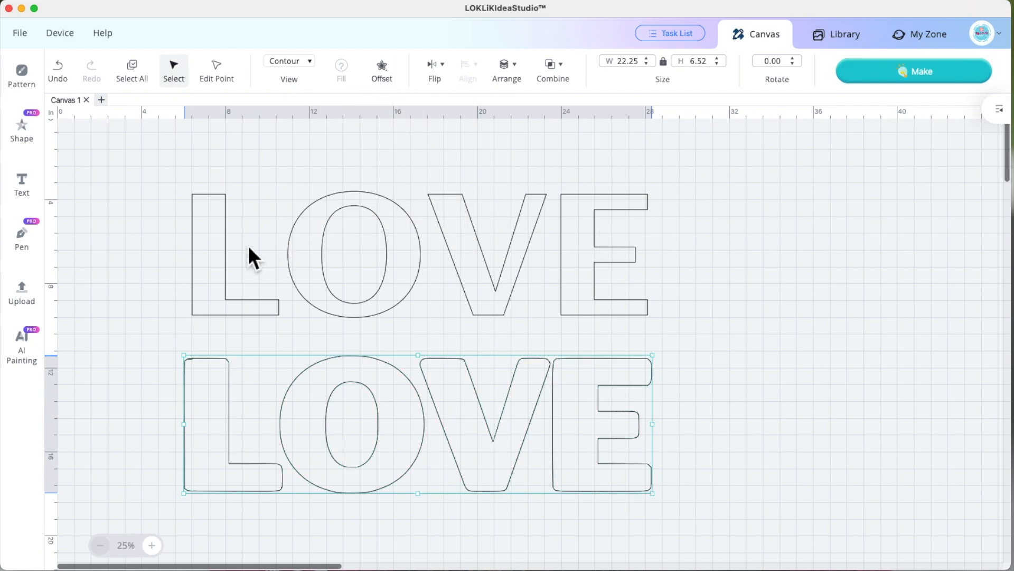
{"action": "left_click", "coordinate": [387, 71]}
{"action": "left_click", "coordinate": [201, 211]}
{"action": "left_click", "coordinate": [144, 391]}
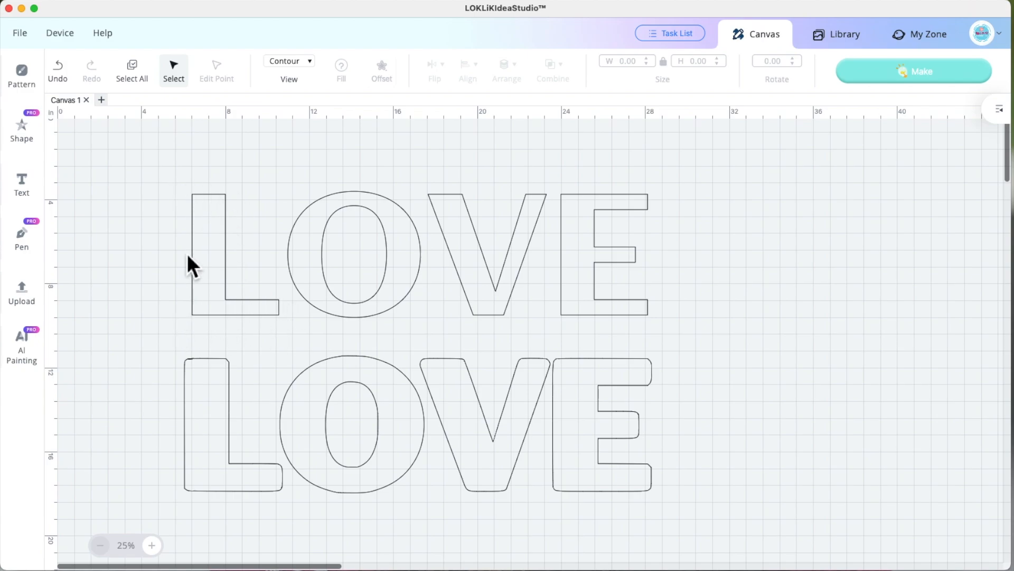
Delete the original LOVE text and its offset outline from the canvas.
{"action": "left_click", "coordinate": [216, 274]}
{"action": "key", "text": "Delete"}
{"action": "left_click", "coordinate": [227, 397]}
{"action": "key", "text": "Delete"}
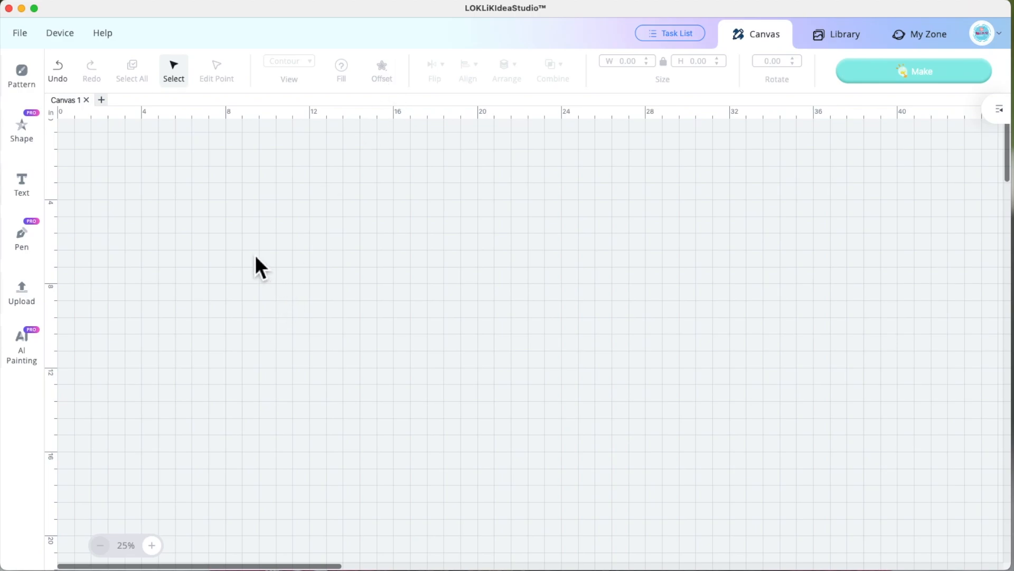
Add a text object to the canvas, enlarge it to about 8.2 by 2.8 in, and view its alignment options.
{"action": "left_click", "coordinate": [37, 199]}
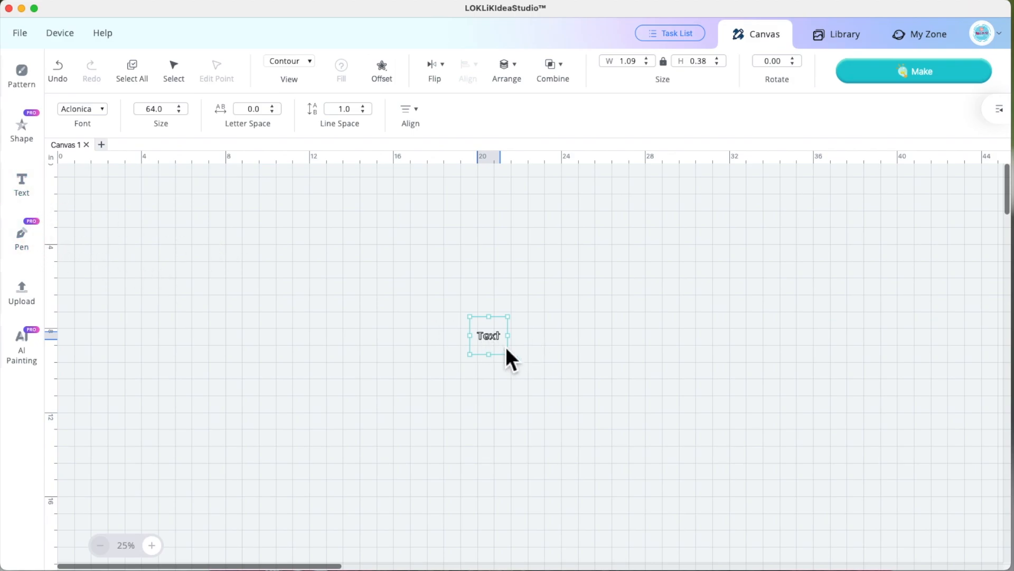
{"action": "left_click_drag", "start_coordinate": [508, 354], "coordinate": [605, 394]}
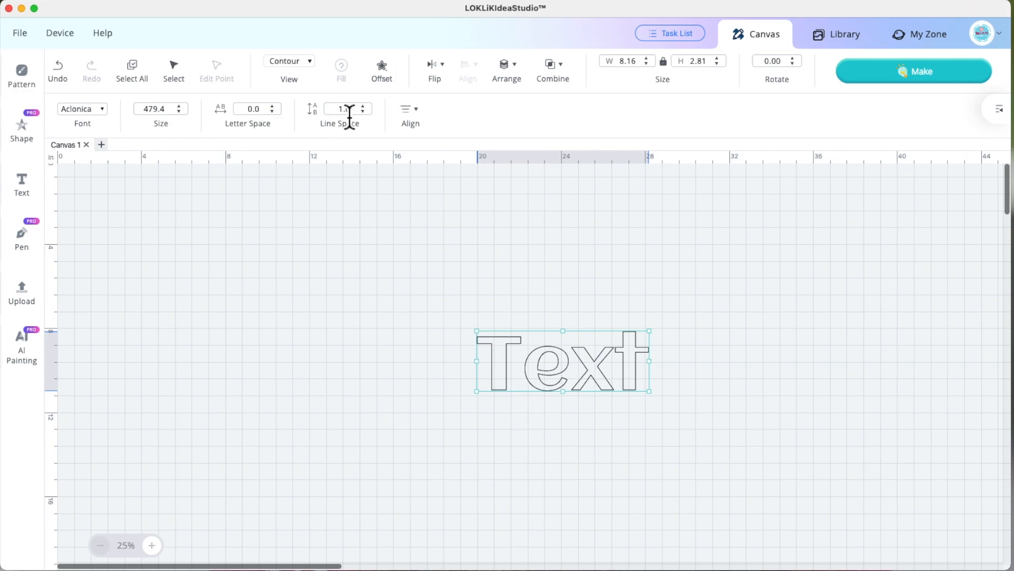
{"action": "left_click", "coordinate": [421, 114]}
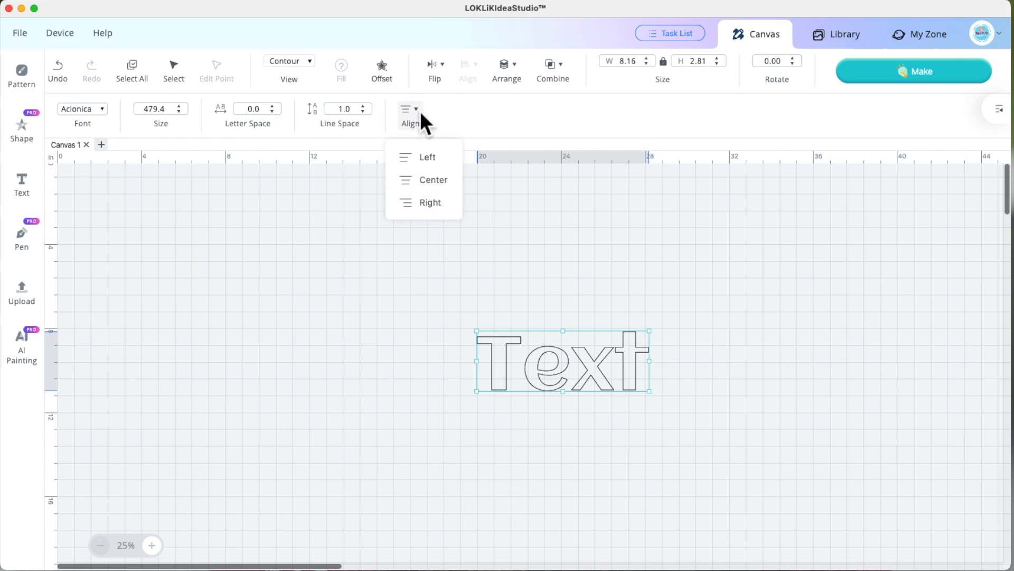
{"action": "left_click", "coordinate": [420, 112]}
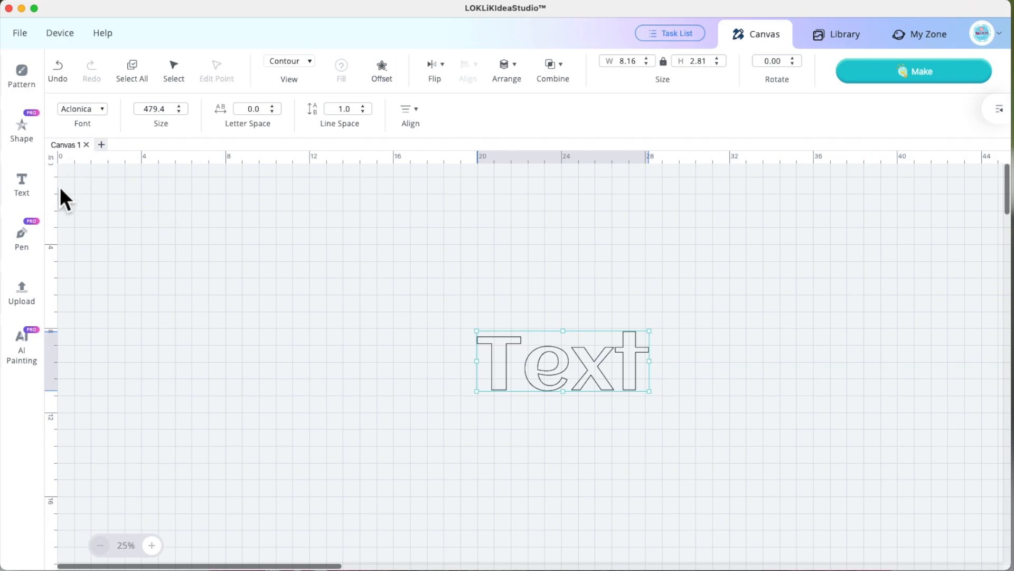
Browse the LOKLiK font collection for the selected text.
{"action": "left_click", "coordinate": [106, 111]}
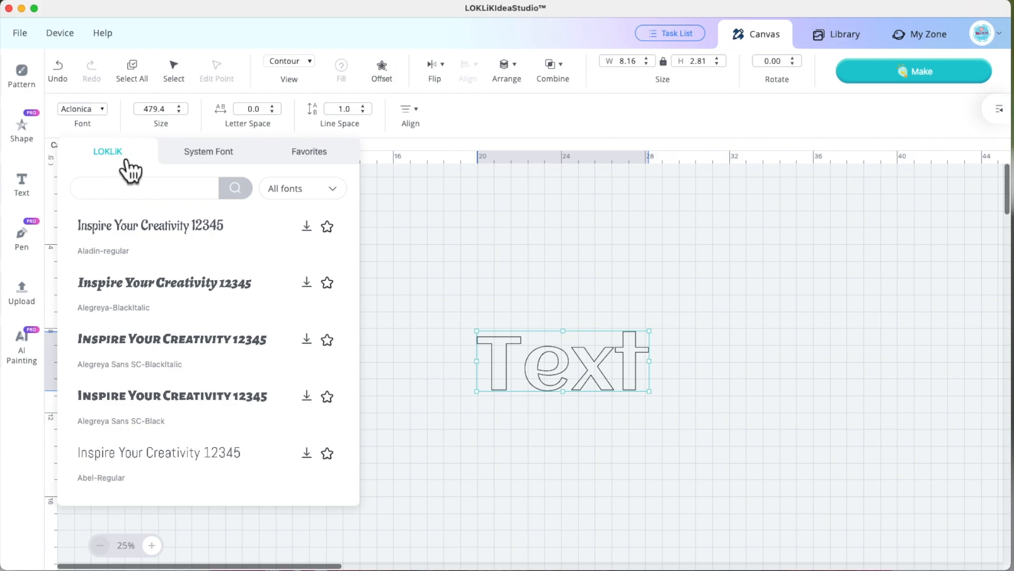
{"action": "scroll", "coordinate": [178, 315], "scroll_direction": "down", "scroll_amount": 15}
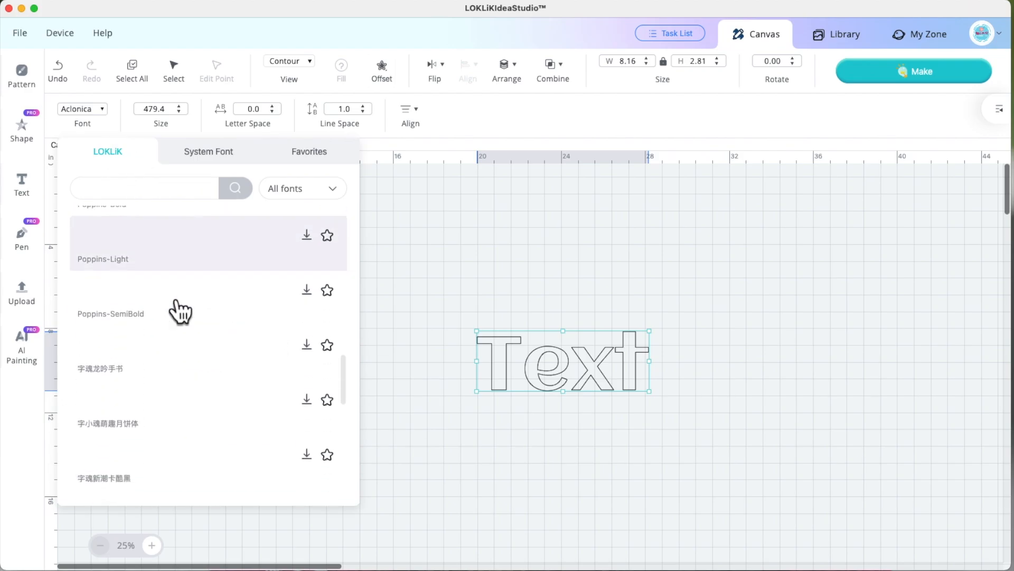
{"action": "scroll", "coordinate": [180, 312], "scroll_direction": "up", "scroll_amount": 15}
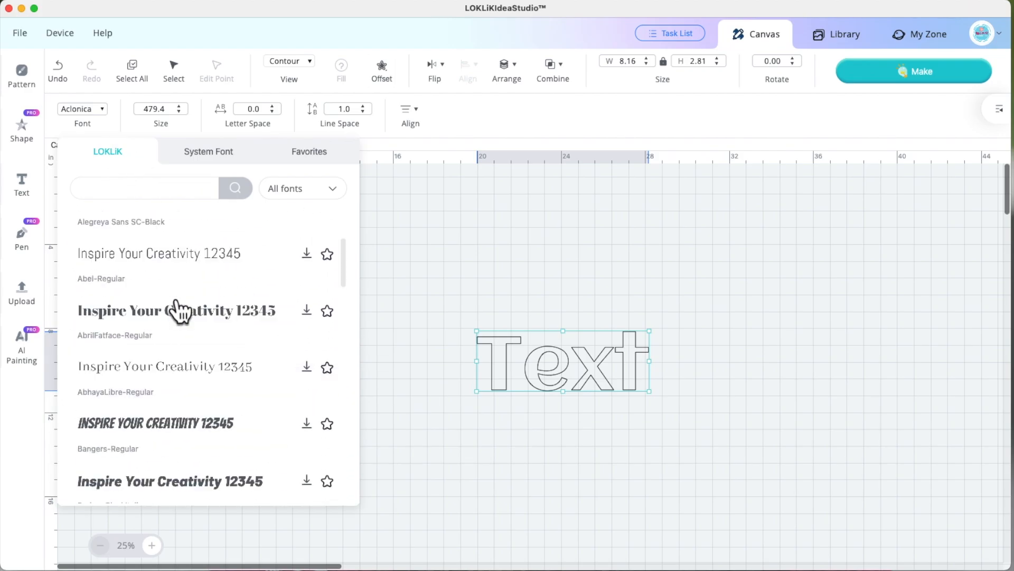
{"action": "scroll", "coordinate": [180, 312], "scroll_direction": "down", "scroll_amount": 20}
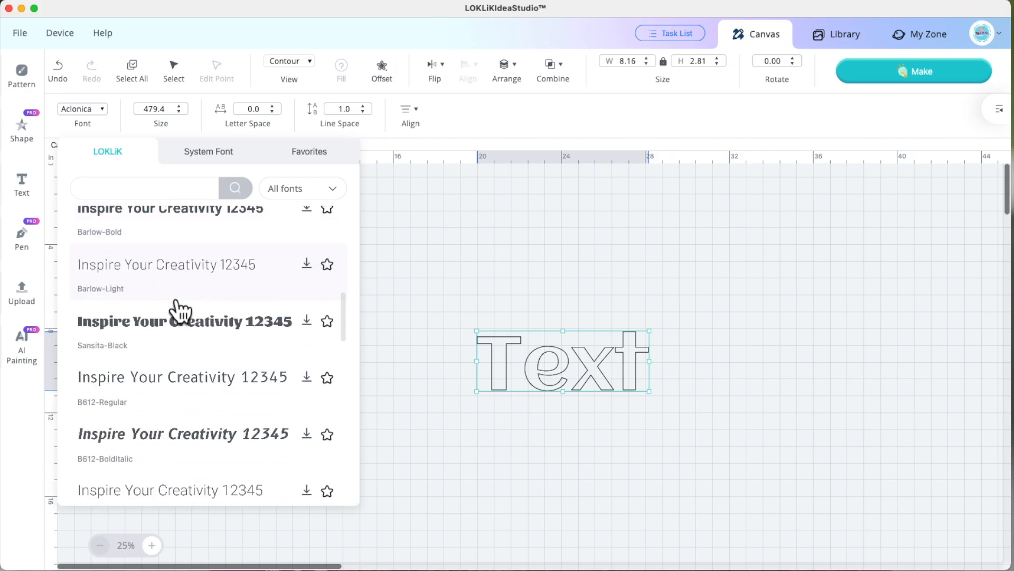
{"action": "scroll", "coordinate": [180, 311], "scroll_direction": "down", "scroll_amount": 5}
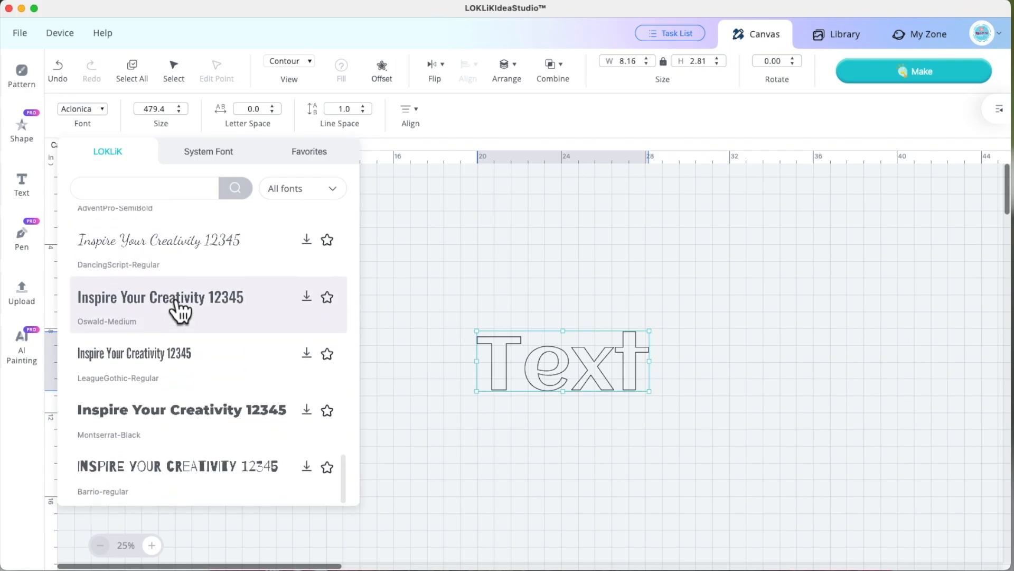
{"action": "scroll", "coordinate": [179, 312], "scroll_direction": "up", "scroll_amount": 20}
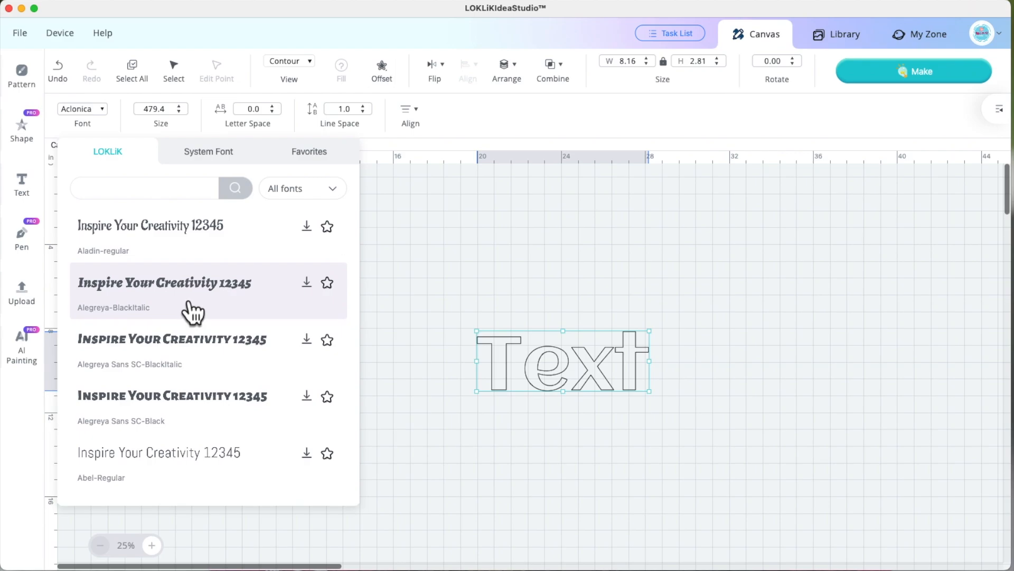
Look through the system fonts and the favorite fonts for the selected text.
{"action": "left_click", "coordinate": [222, 160]}
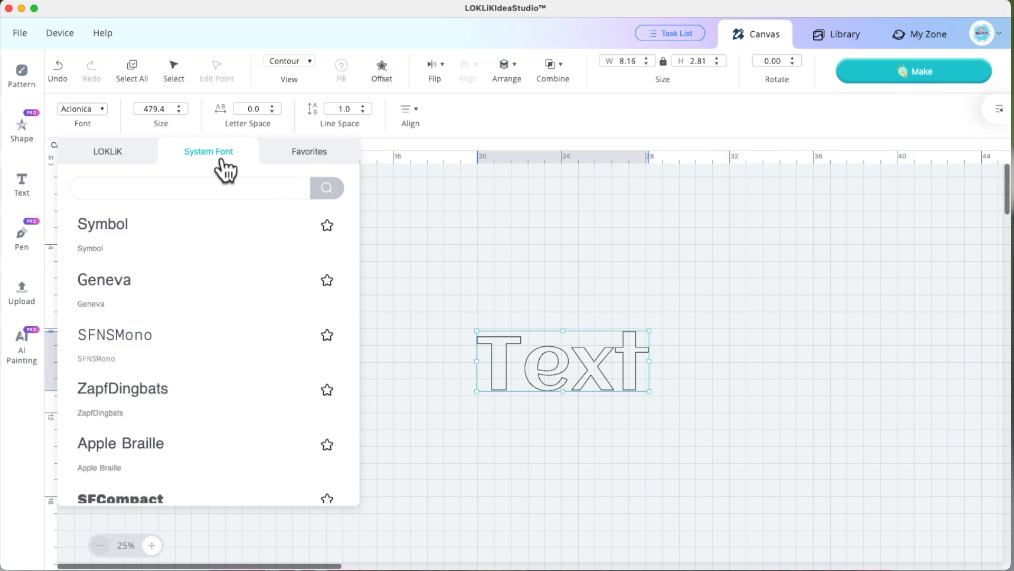
{"action": "scroll", "coordinate": [195, 278], "scroll_direction": "down", "scroll_amount": 10}
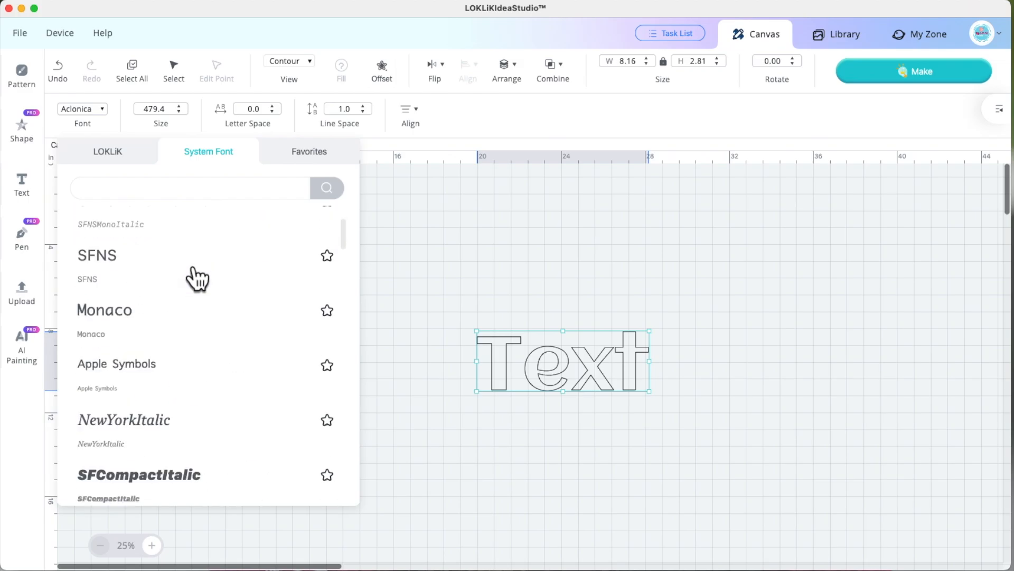
{"action": "scroll", "coordinate": [194, 279], "scroll_direction": "down", "scroll_amount": 15}
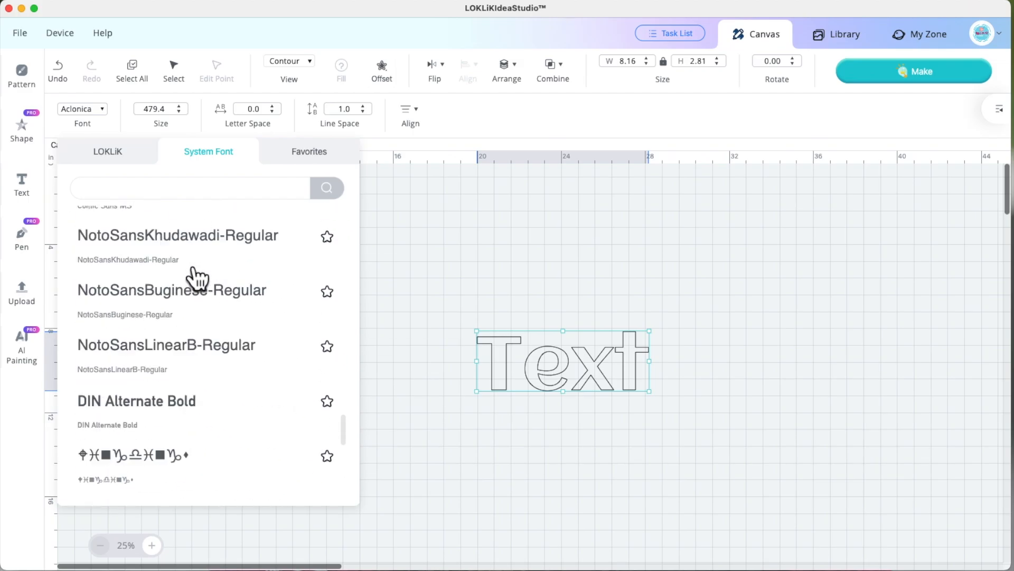
{"action": "scroll", "coordinate": [196, 277], "scroll_direction": "up", "scroll_amount": 1}
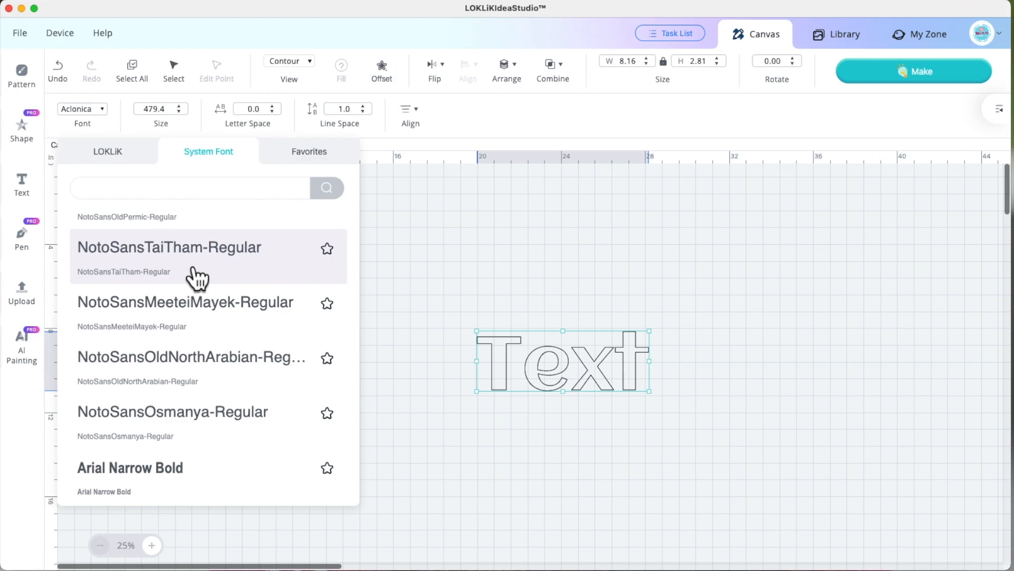
{"action": "scroll", "coordinate": [261, 340], "scroll_direction": "down", "scroll_amount": 1}
{"action": "scroll", "coordinate": [260, 339], "scroll_direction": "up", "scroll_amount": 1}
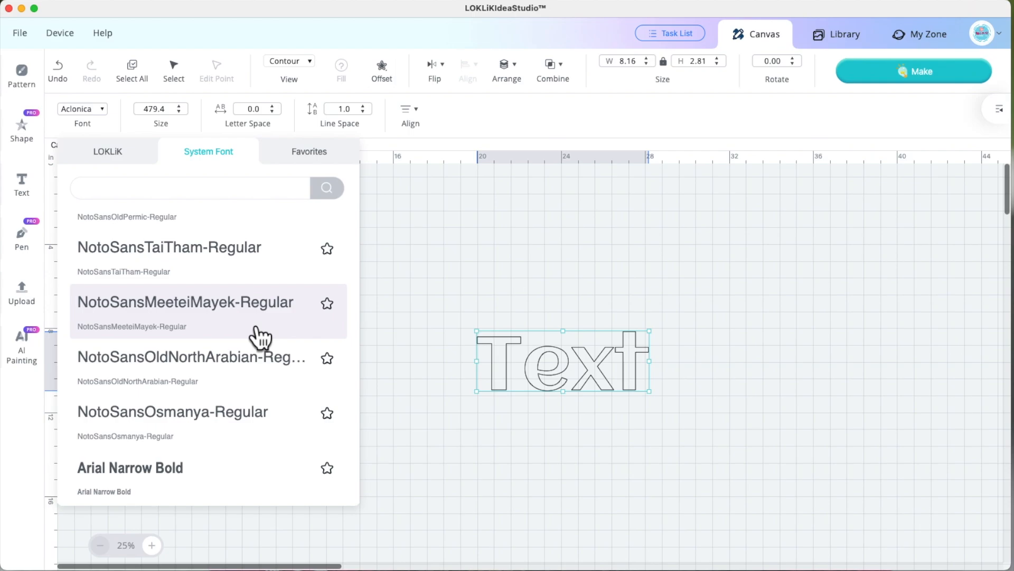
{"action": "scroll", "coordinate": [200, 395], "scroll_direction": "up", "scroll_amount": 5}
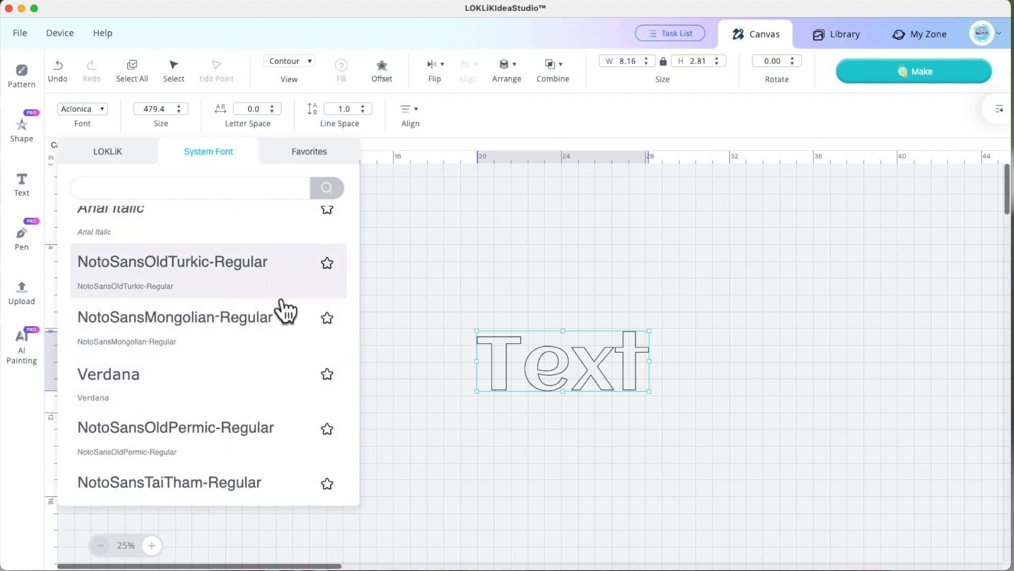
{"action": "left_click", "coordinate": [320, 164]}
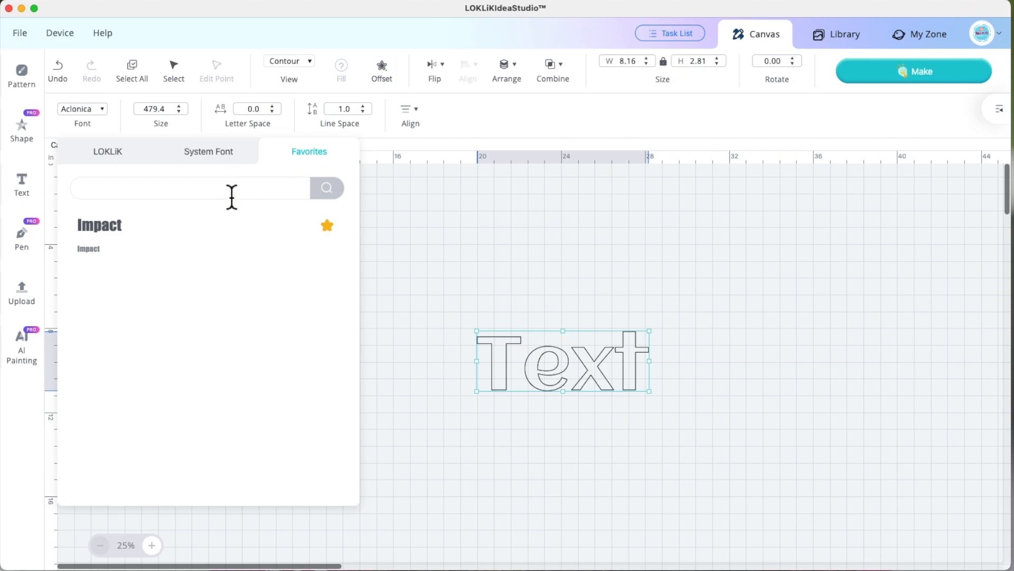
Mark the system font Geneva as a favorite, check the favorites, and close the font list.
{"action": "left_click", "coordinate": [222, 159]}
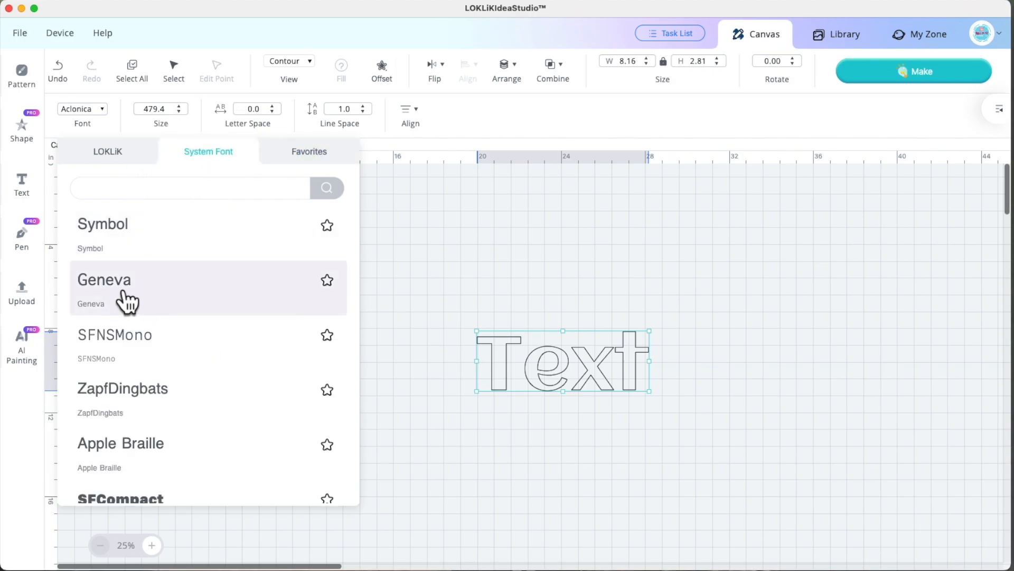
{"action": "left_click", "coordinate": [332, 287]}
{"action": "left_click", "coordinate": [335, 161]}
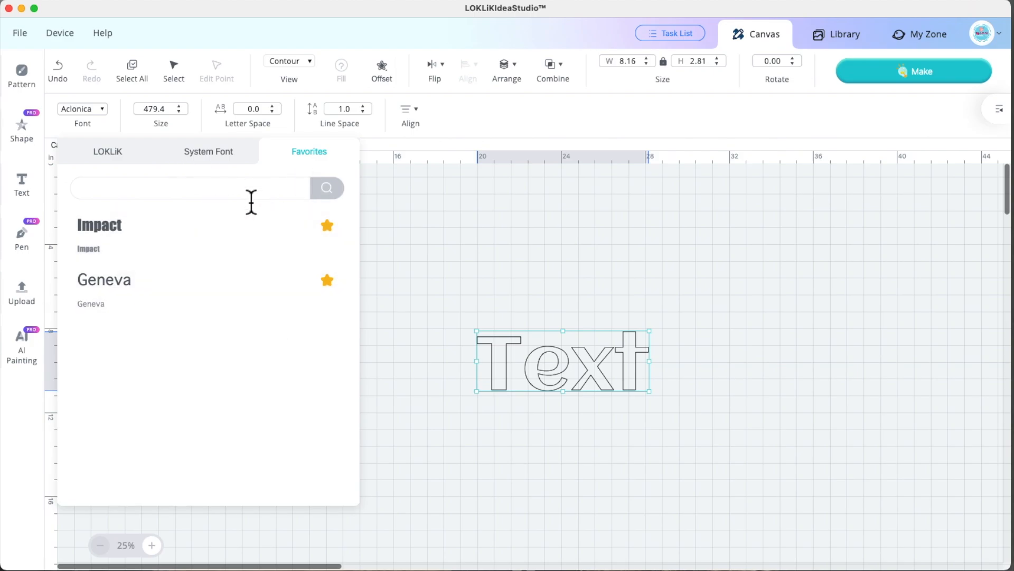
{"action": "left_click", "coordinate": [227, 163]}
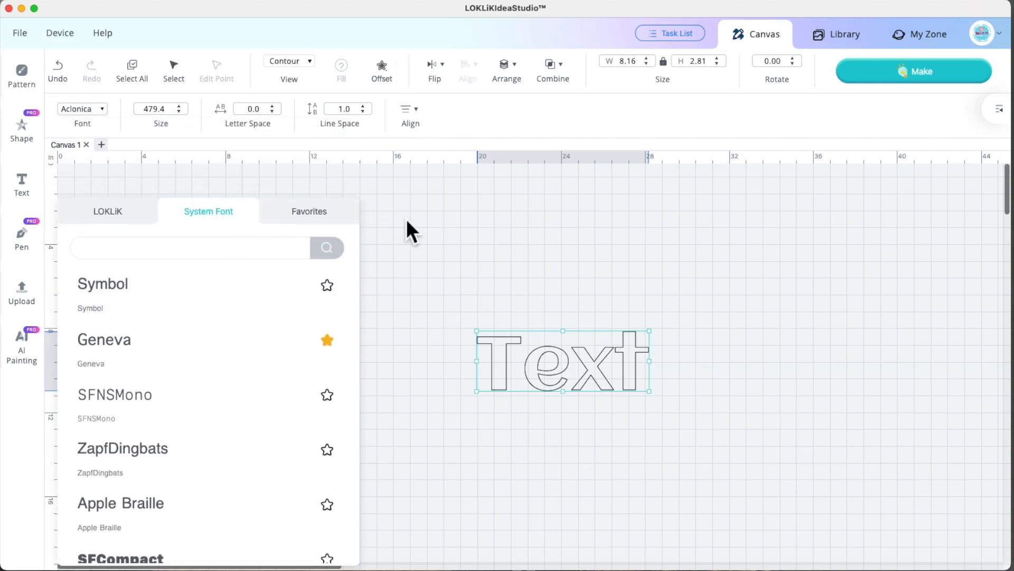
{"action": "left_click", "coordinate": [408, 222]}
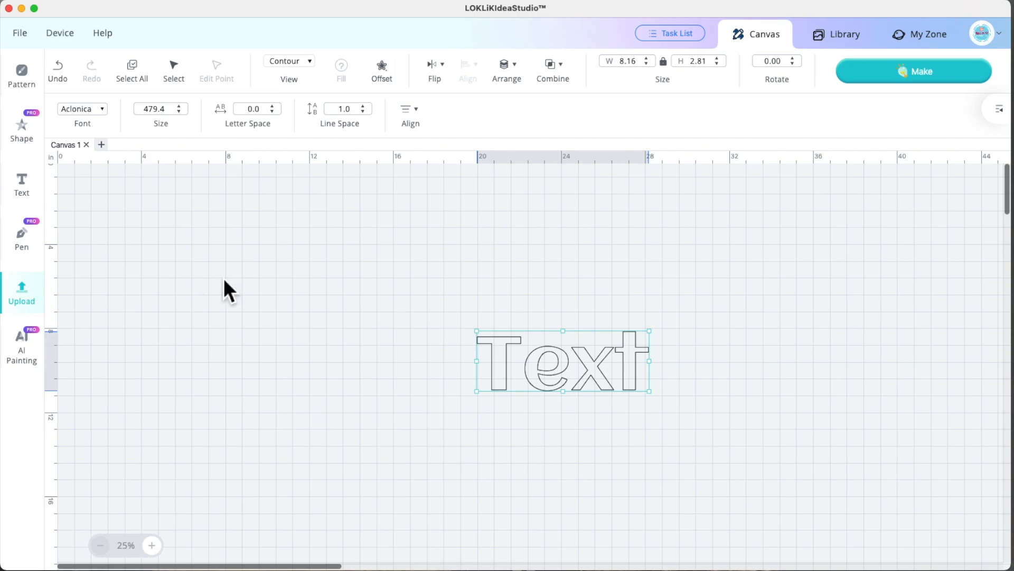
View the image upload file chooser and the AI Painting text-to-image settings, closing each without making a choice.
{"action": "left_click", "coordinate": [37, 305]}
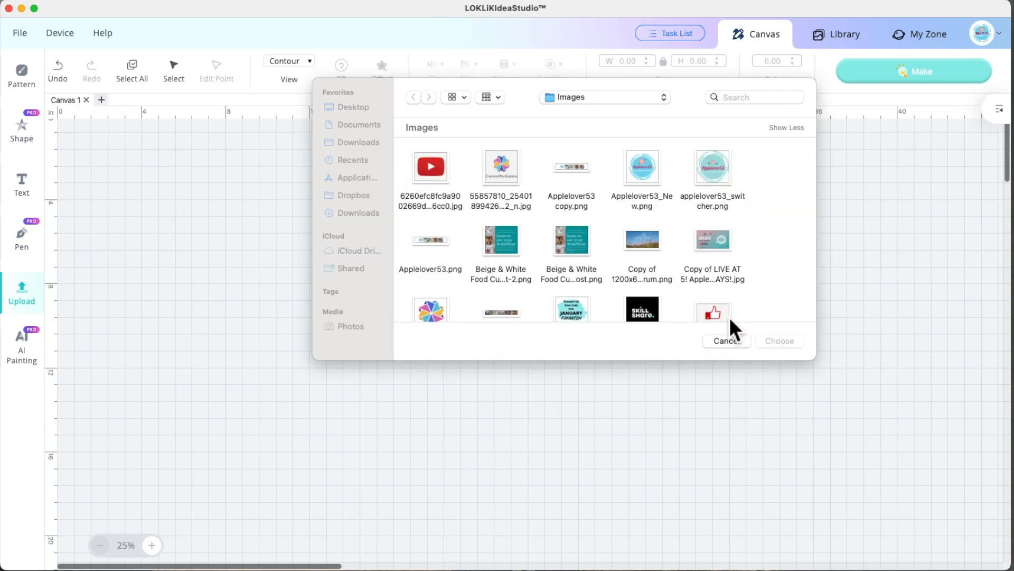
{"action": "left_click", "coordinate": [730, 341]}
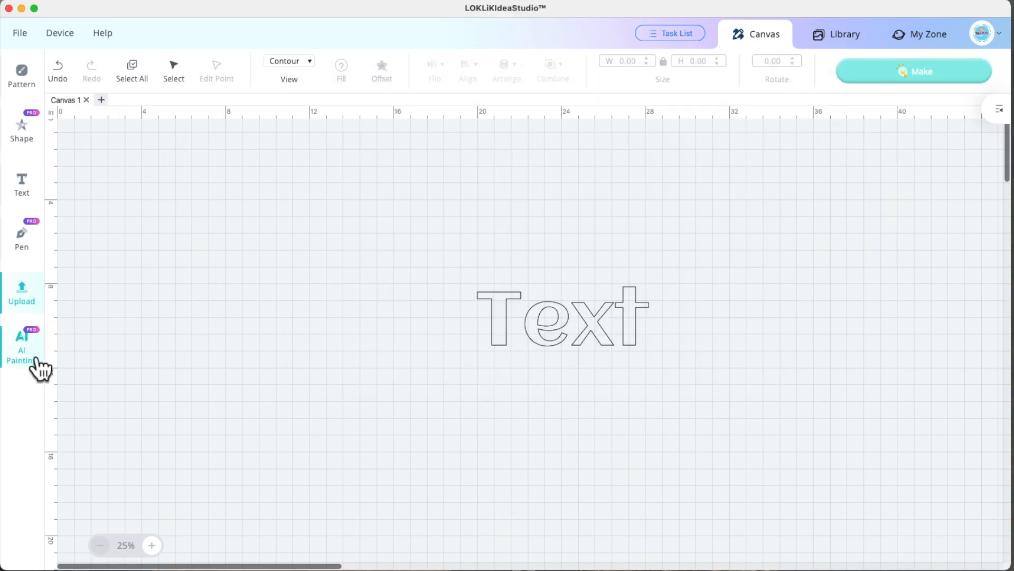
{"action": "left_click", "coordinate": [37, 352]}
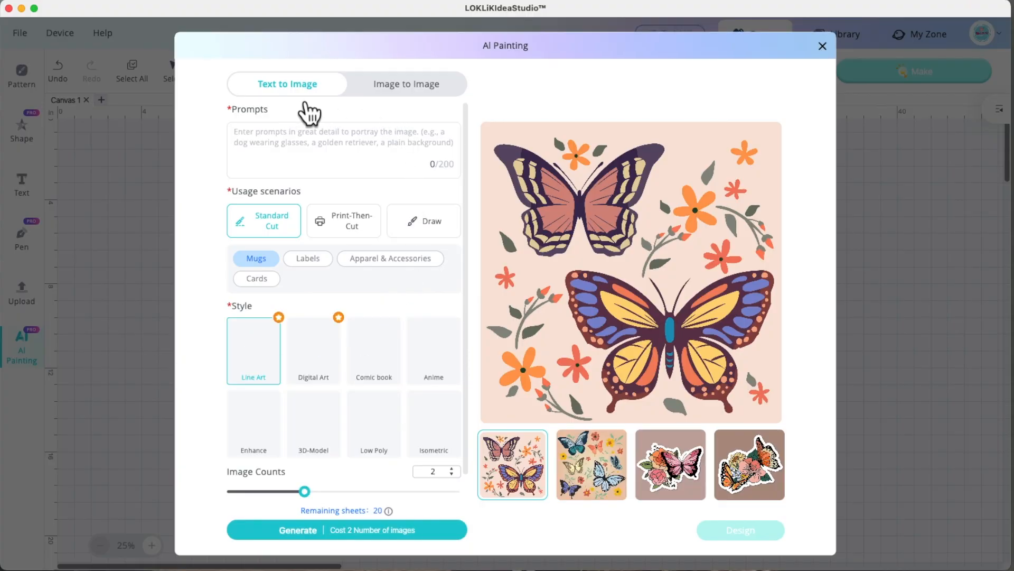
{"action": "left_click", "coordinate": [834, 55]}
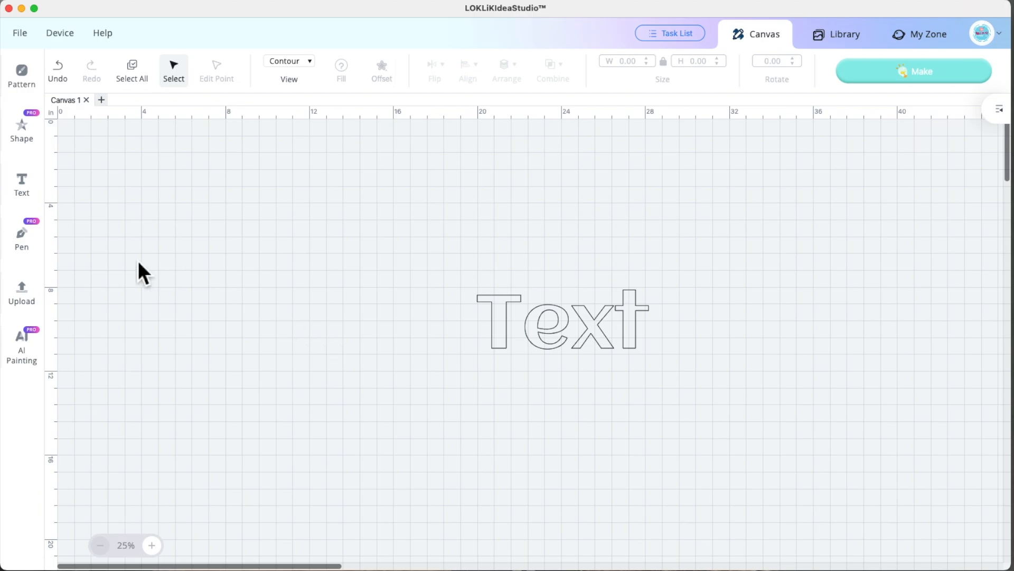
Add a heart and a diamond shape, placing the heart left of the text and the diamond above and left of it.
{"action": "left_click", "coordinate": [24, 132]}
{"action": "left_click_drag", "start_coordinate": [525, 293], "coordinate": [376, 259]}
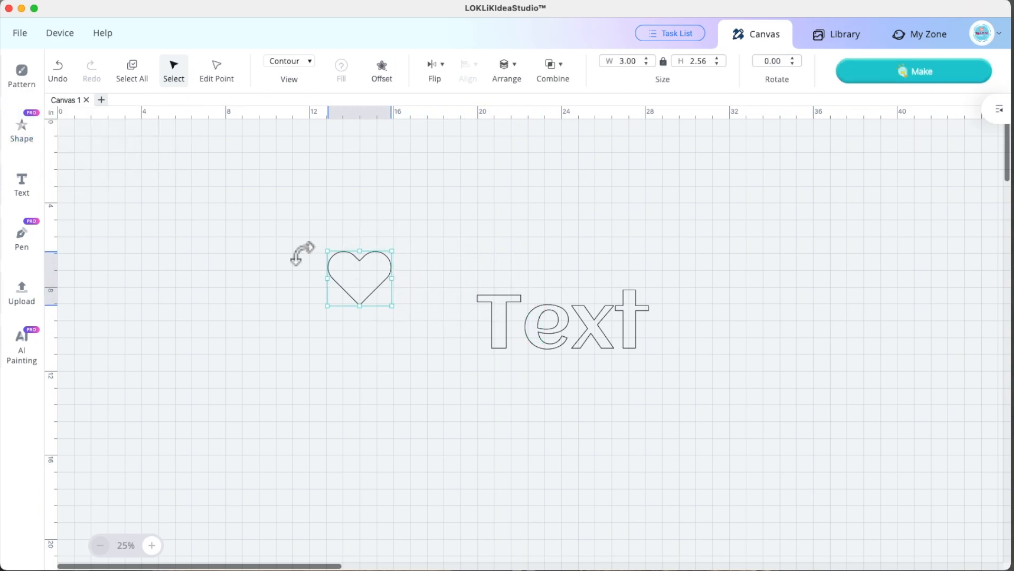
{"action": "left_click", "coordinate": [29, 133]}
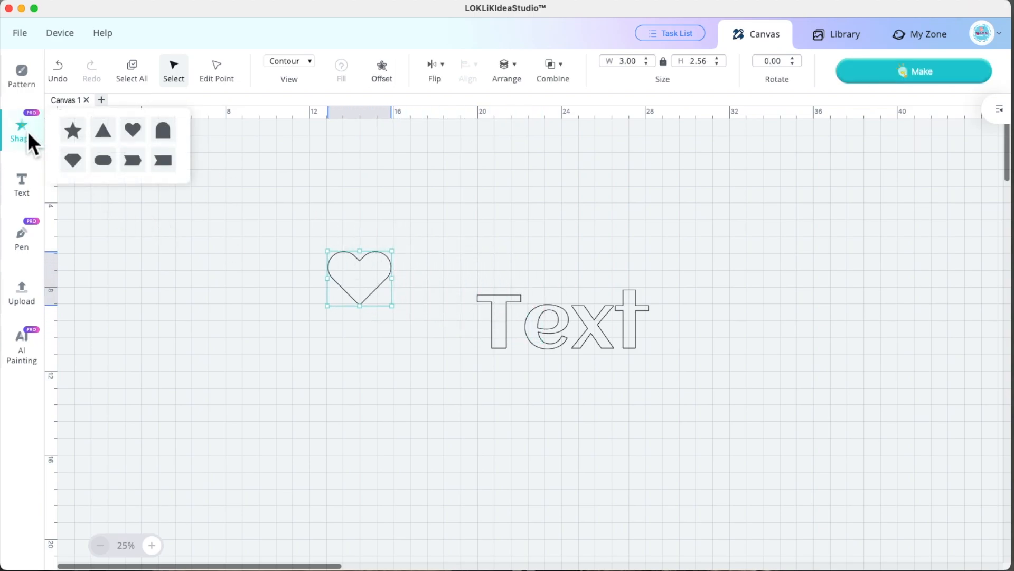
{"action": "left_click", "coordinate": [76, 163]}
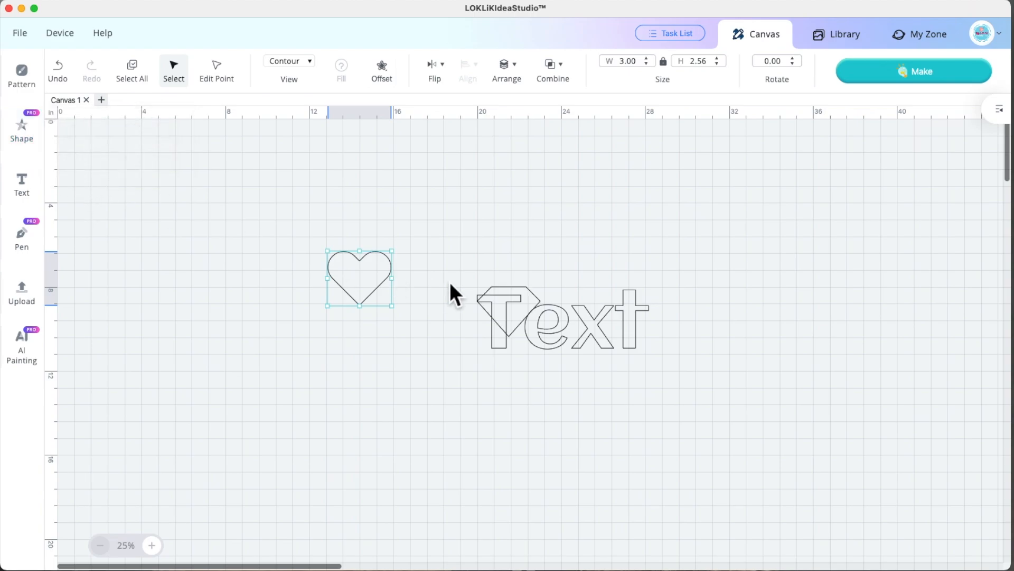
{"action": "left_click_drag", "start_coordinate": [524, 296], "coordinate": [472, 211]}
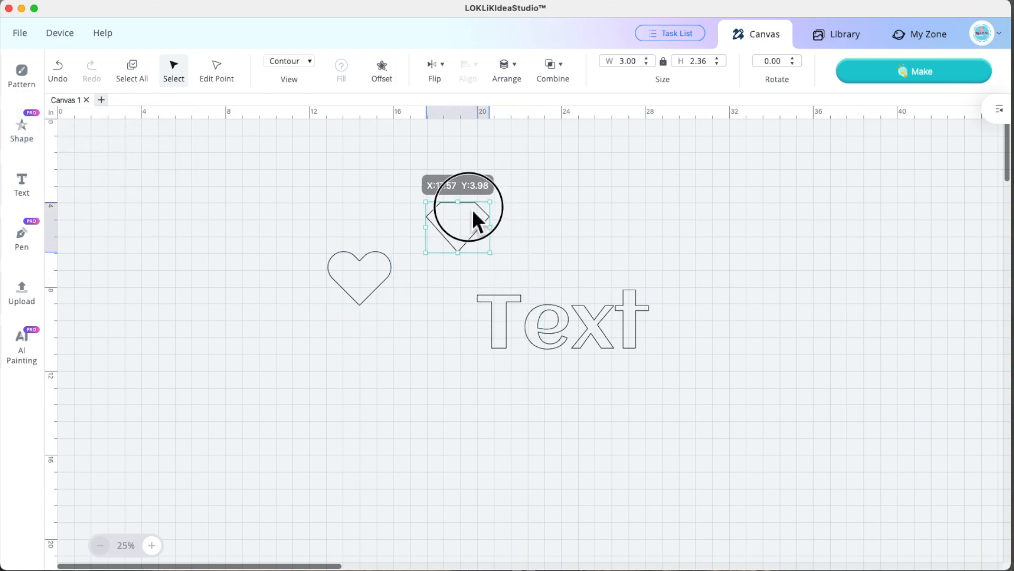
{"action": "left_click", "coordinate": [601, 394]}
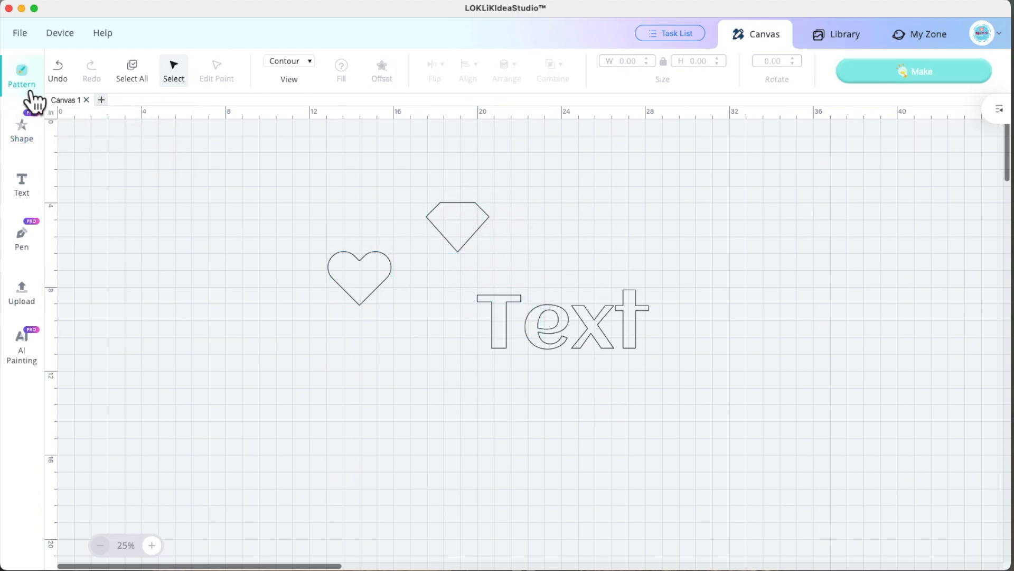
Draw a pentagon about 5.7 in wide and 6.1 in high left of the heart.
{"action": "left_click", "coordinate": [23, 70]}
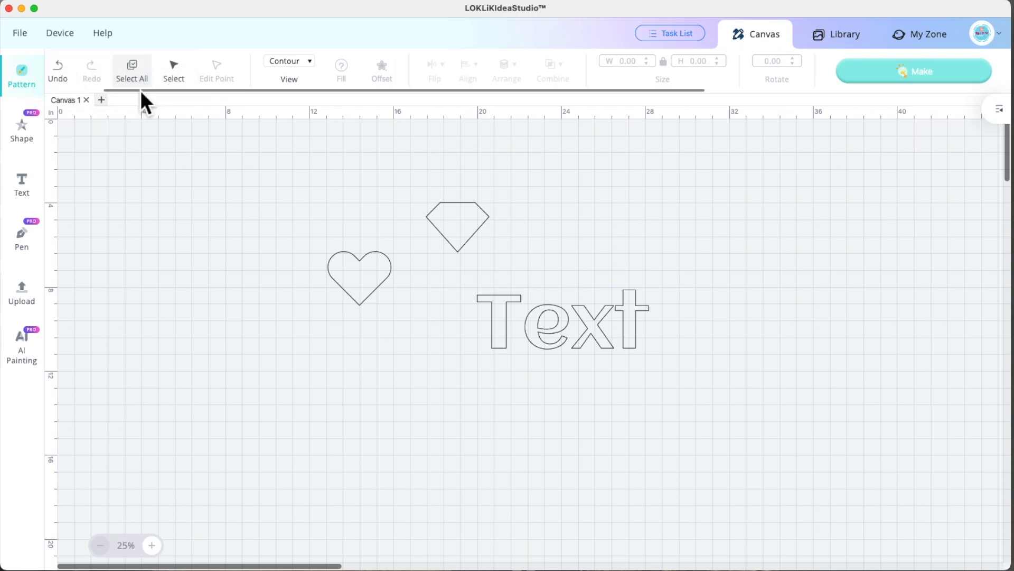
{"action": "mouse_move", "coordinate": [134, 220]}
{"action": "left_mouse_down"}
{"action": "mouse_move", "coordinate": [226, 344]}
{"action": "mouse_move", "coordinate": [255, 350]}
{"action": "left_mouse_up"}
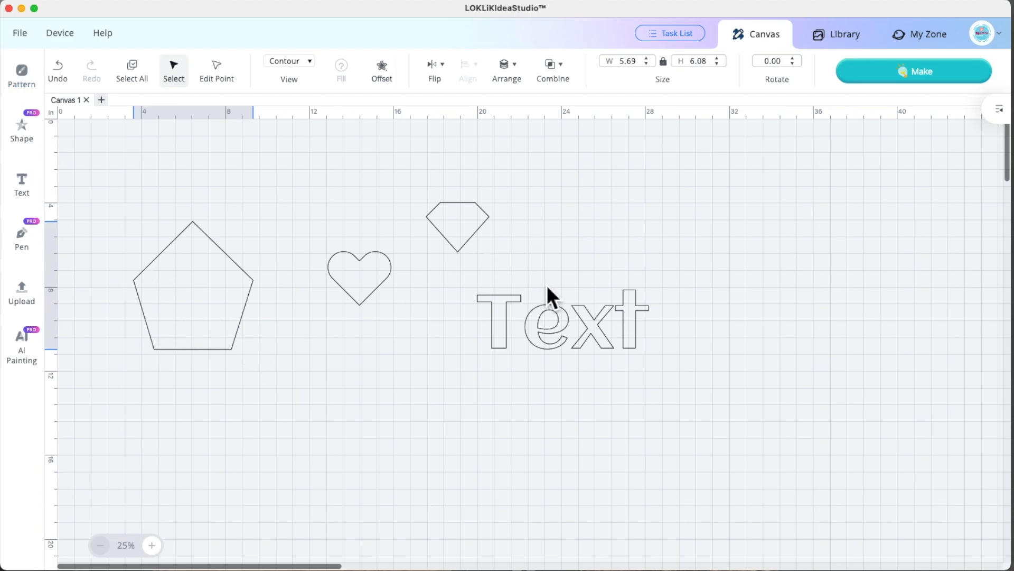
{"action": "scroll", "coordinate": [547, 284], "scroll_direction": "down", "scroll_amount": 1}
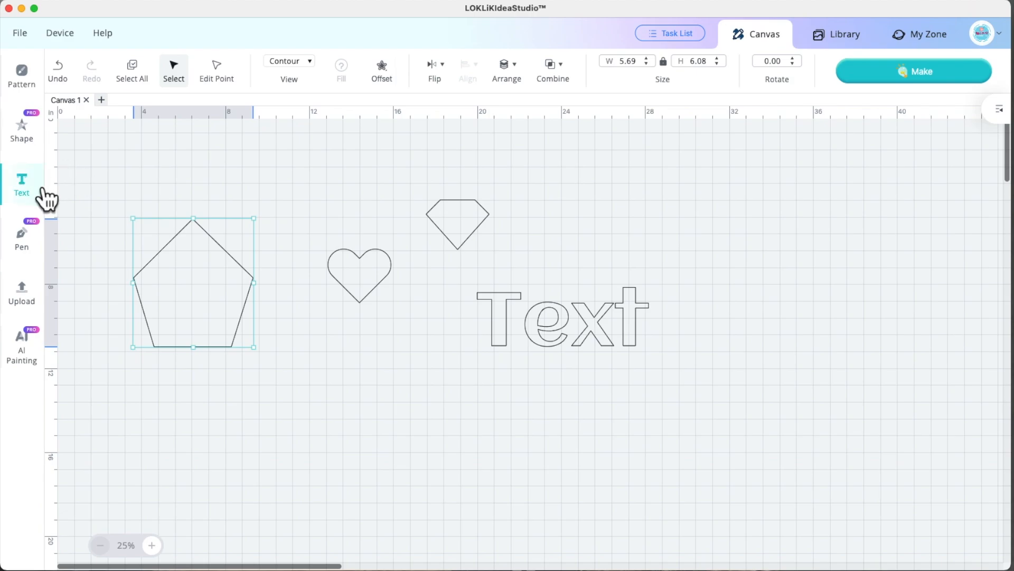
{"action": "mouse_move", "coordinate": [30, 131]}
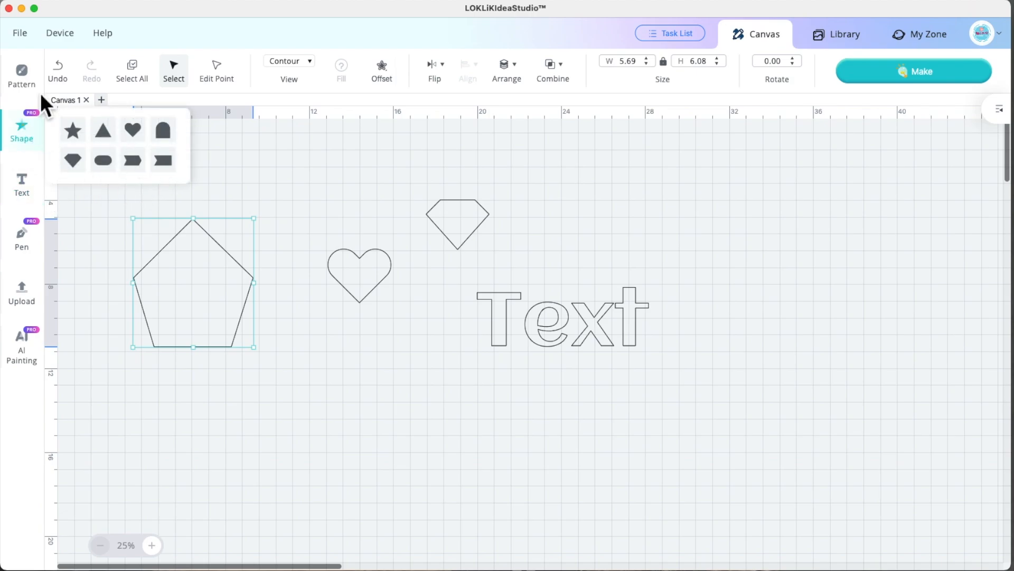
{"action": "mouse_move", "coordinate": [28, 77]}
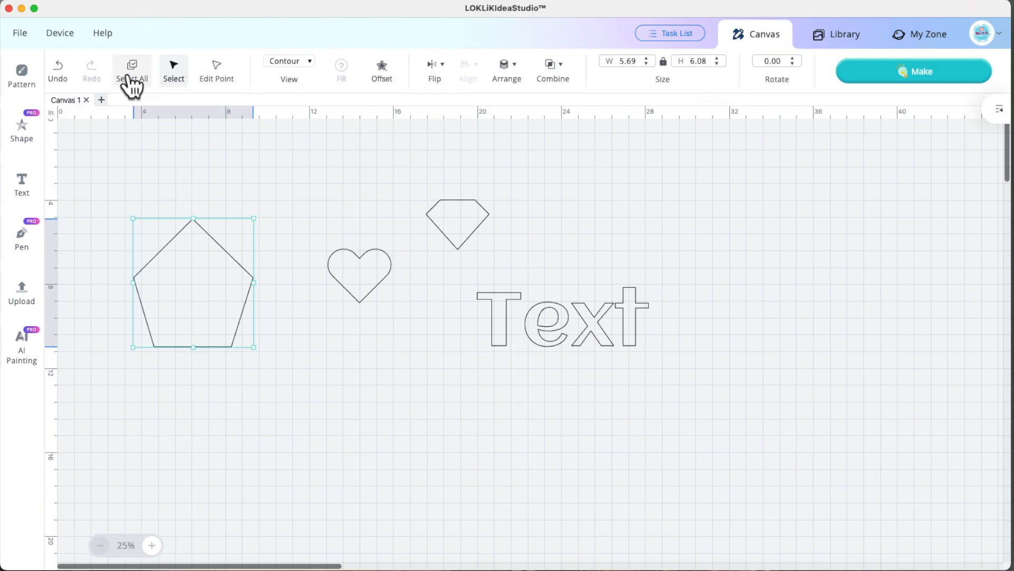
Show the canvas layers list and browse the Library's Discover page and its full image collection.
{"action": "left_click", "coordinate": [999, 109]}
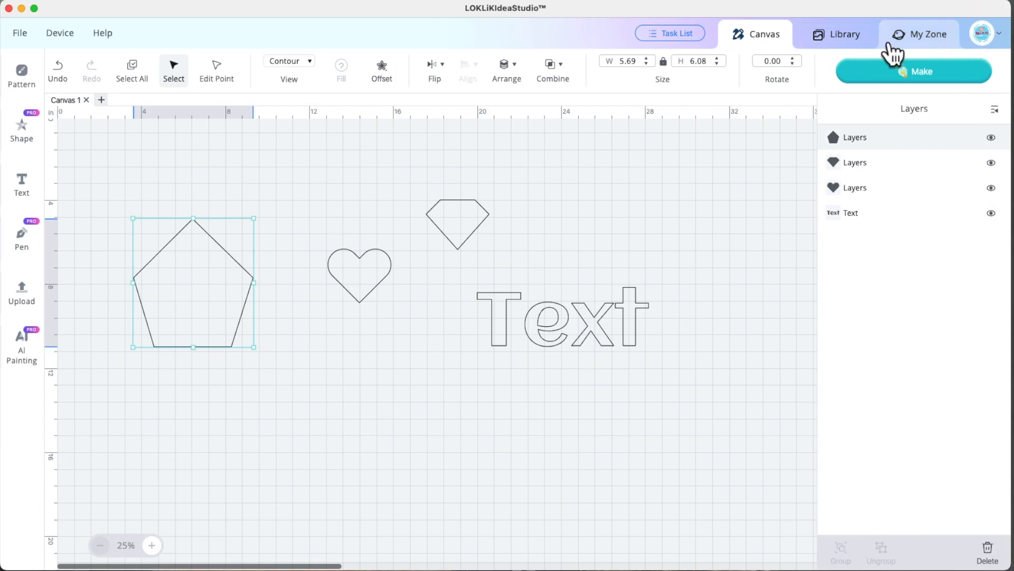
{"action": "left_click", "coordinate": [851, 50]}
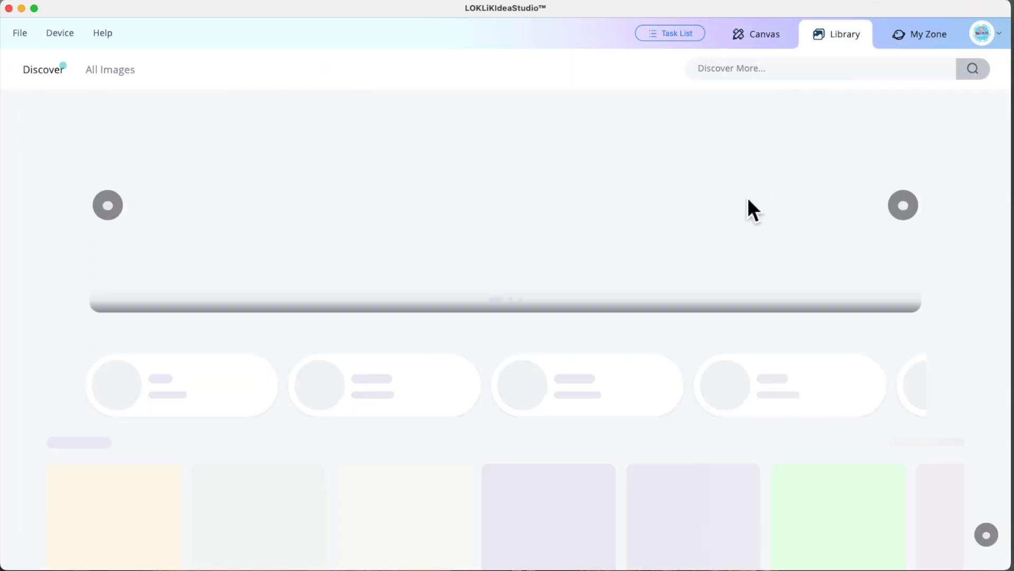
{"action": "scroll", "coordinate": [495, 327], "scroll_direction": "down", "scroll_amount": 10}
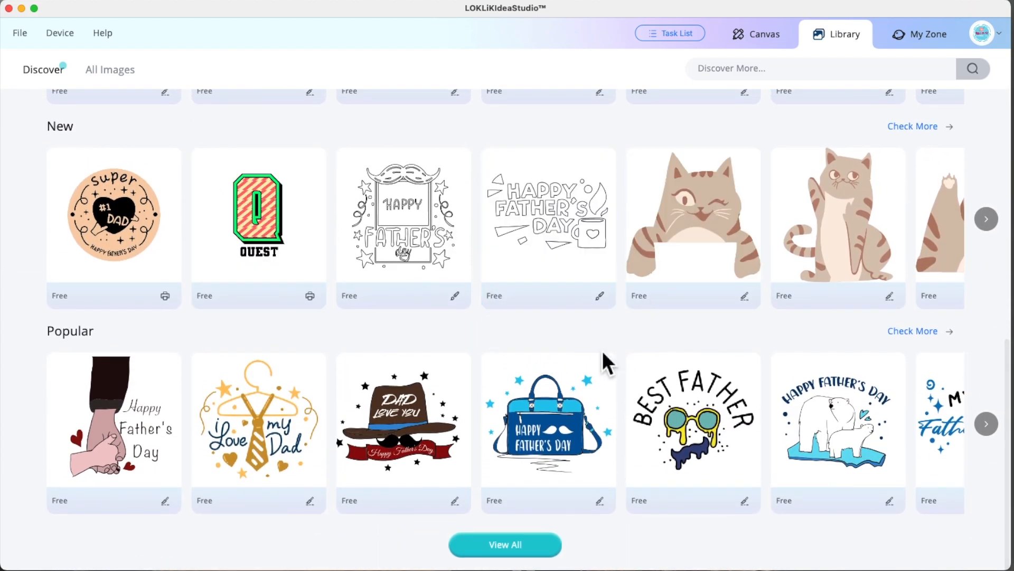
{"action": "left_click", "coordinate": [531, 550]}
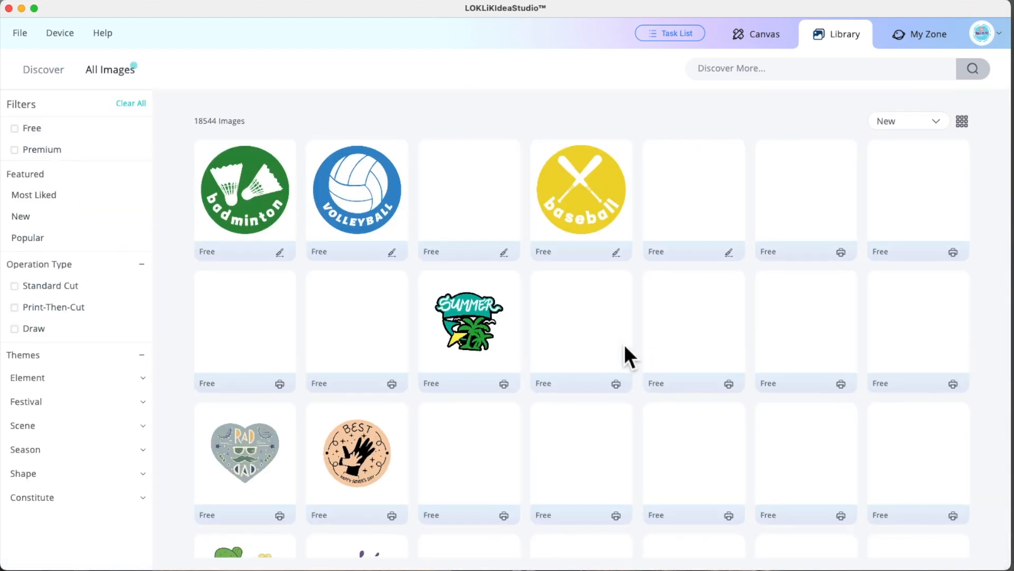
{"action": "scroll", "coordinate": [631, 359], "scroll_direction": "down", "scroll_amount": 5}
{"action": "scroll", "coordinate": [637, 361], "scroll_direction": "up", "scroll_amount": 5}
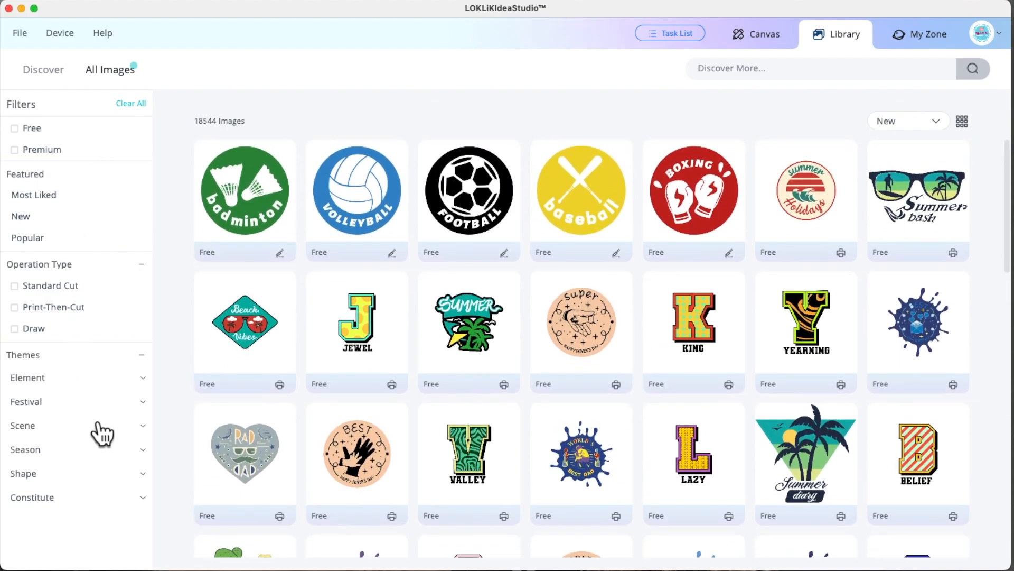
Filter the library images by Free, by Free and Premium together, and by Premium alone, and clear both filters.
{"action": "left_click", "coordinate": [30, 135]}
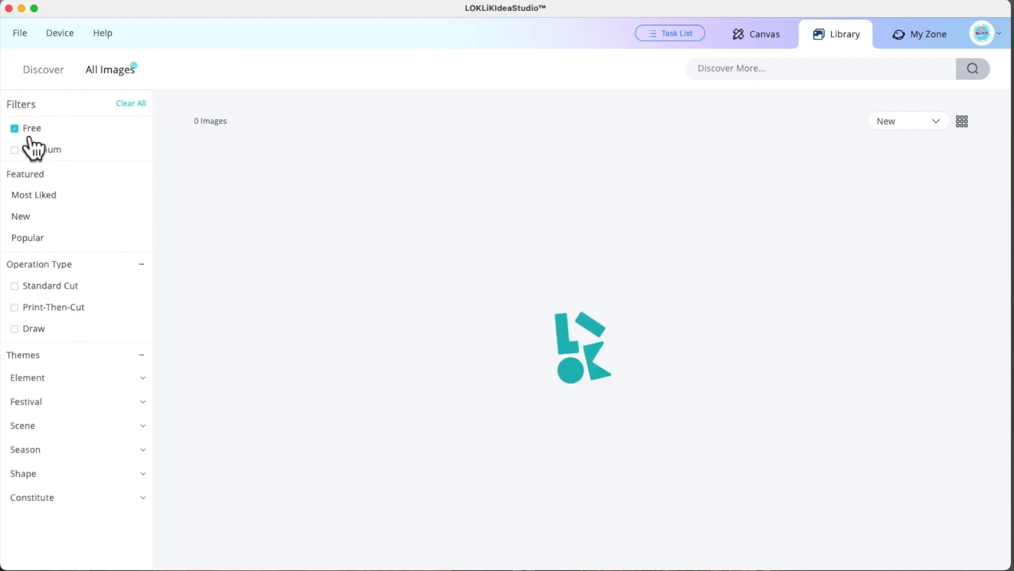
{"action": "scroll", "coordinate": [386, 237], "scroll_direction": "down", "scroll_amount": 5}
{"action": "scroll", "coordinate": [387, 239], "scroll_direction": "up", "scroll_amount": 5}
{"action": "left_click", "coordinate": [37, 149]}
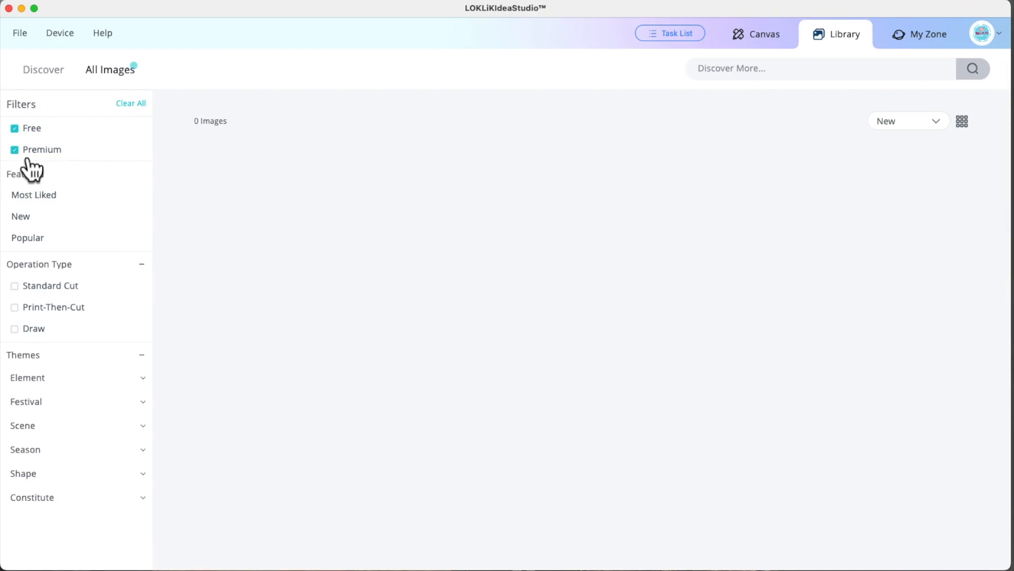
{"action": "left_click", "coordinate": [29, 136]}
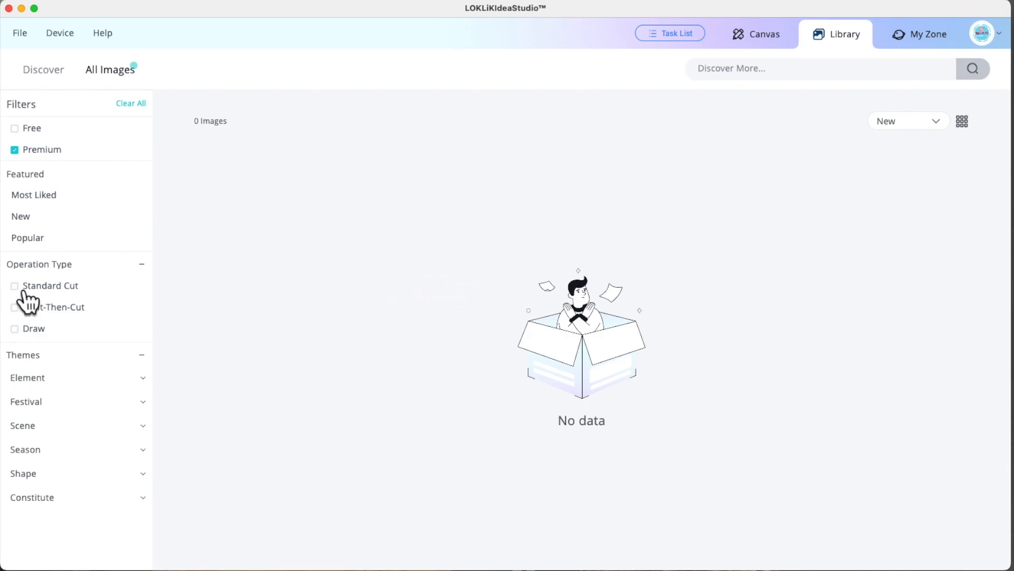
{"action": "left_click", "coordinate": [29, 150]}
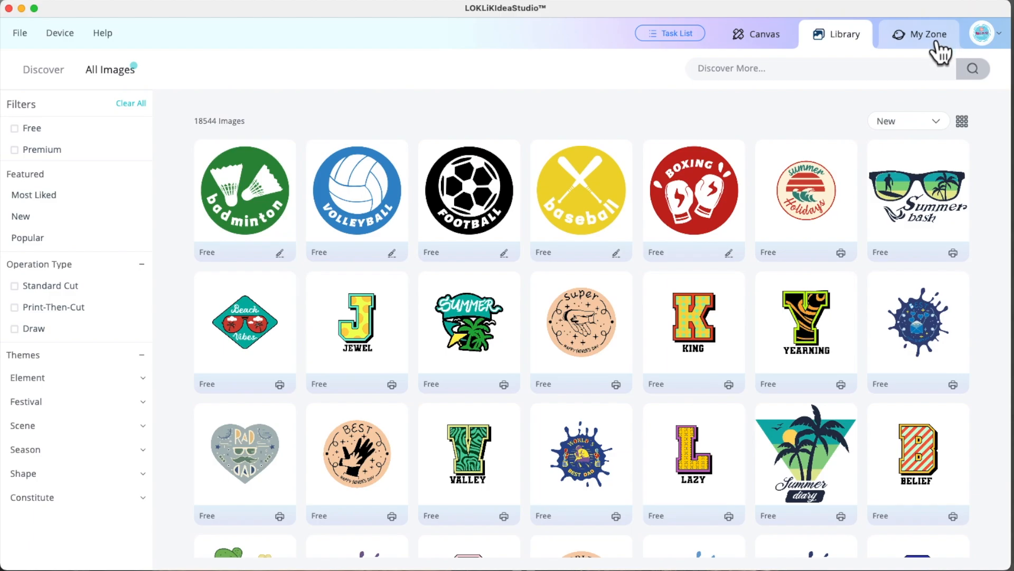
View the My Zone page and the Library again, return to the canvas and deselect the pentagon.
{"action": "left_click", "coordinate": [934, 58]}
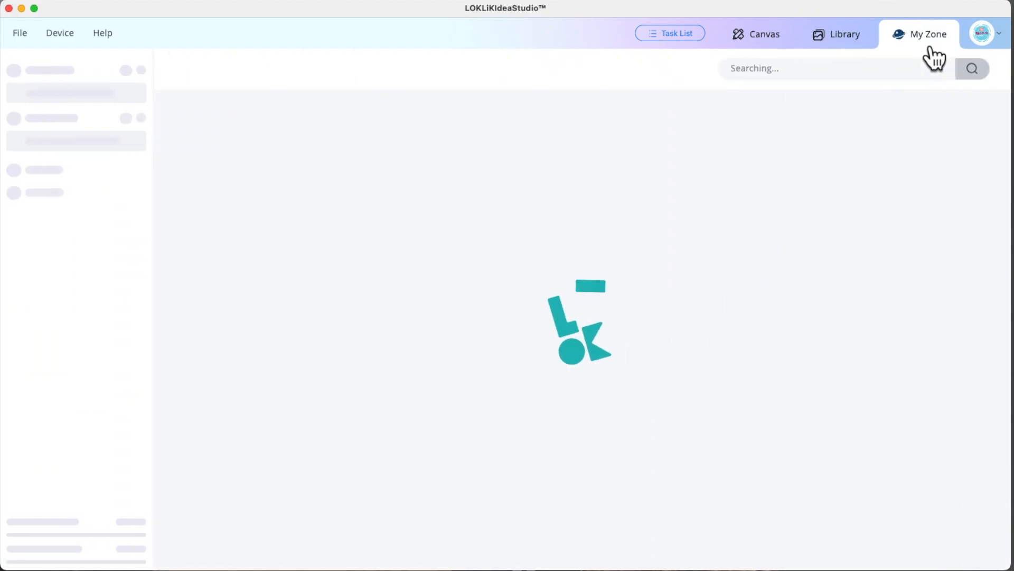
{"action": "left_click", "coordinate": [855, 48]}
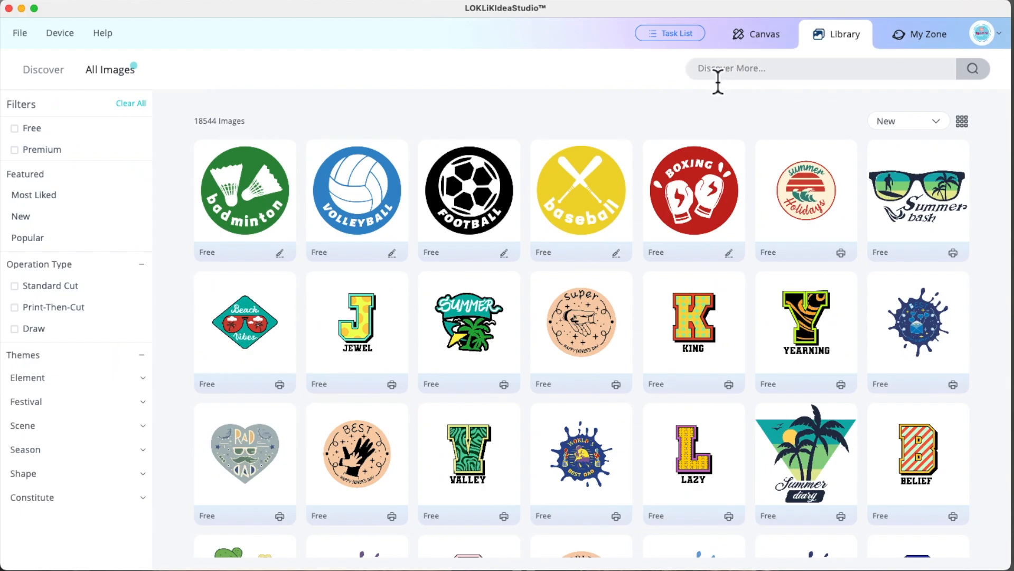
{"action": "left_click", "coordinate": [771, 42]}
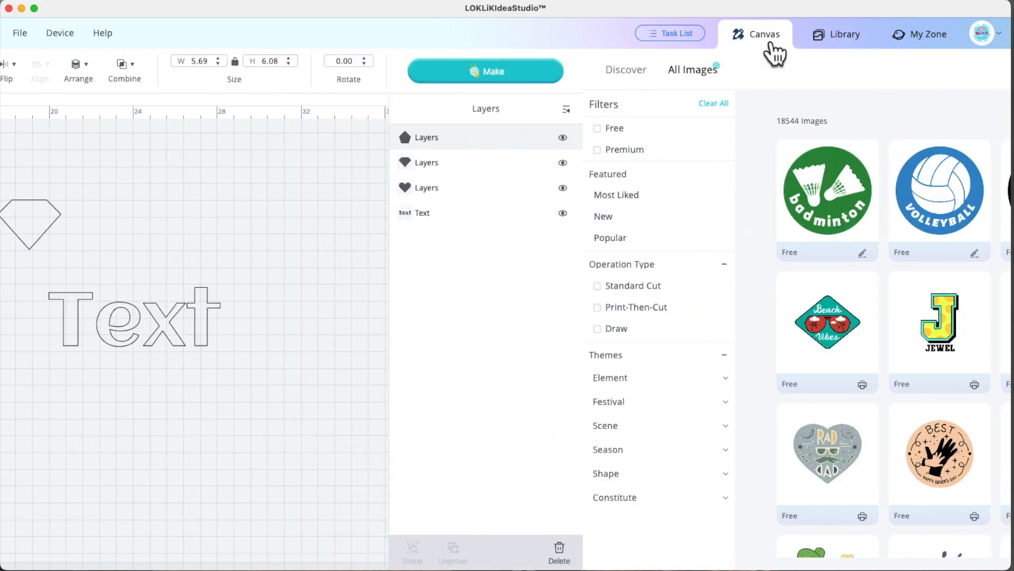
{"action": "left_click", "coordinate": [634, 371]}
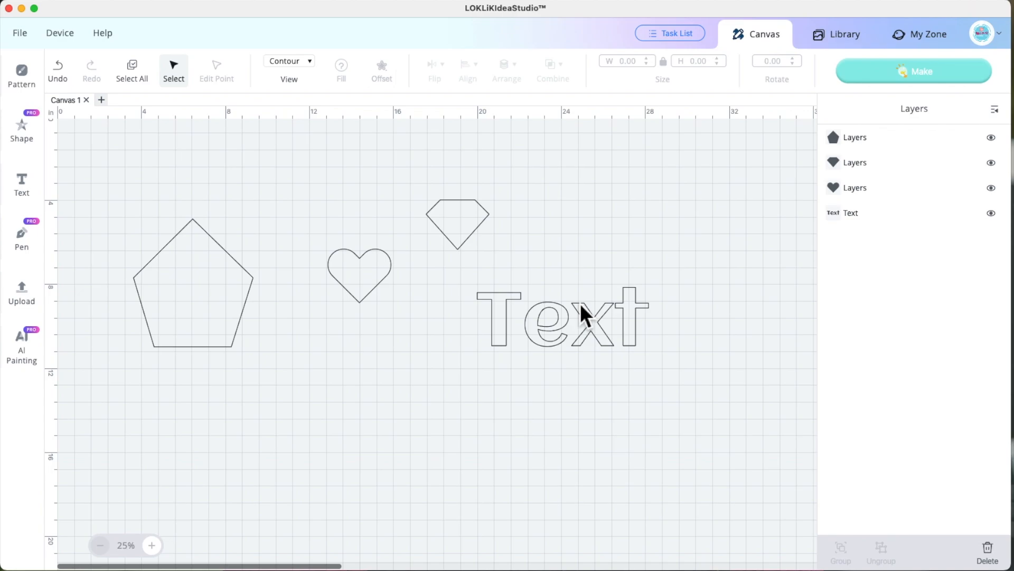
Show the options of the account menu.
{"action": "mouse_move", "coordinate": [1007, 45]}
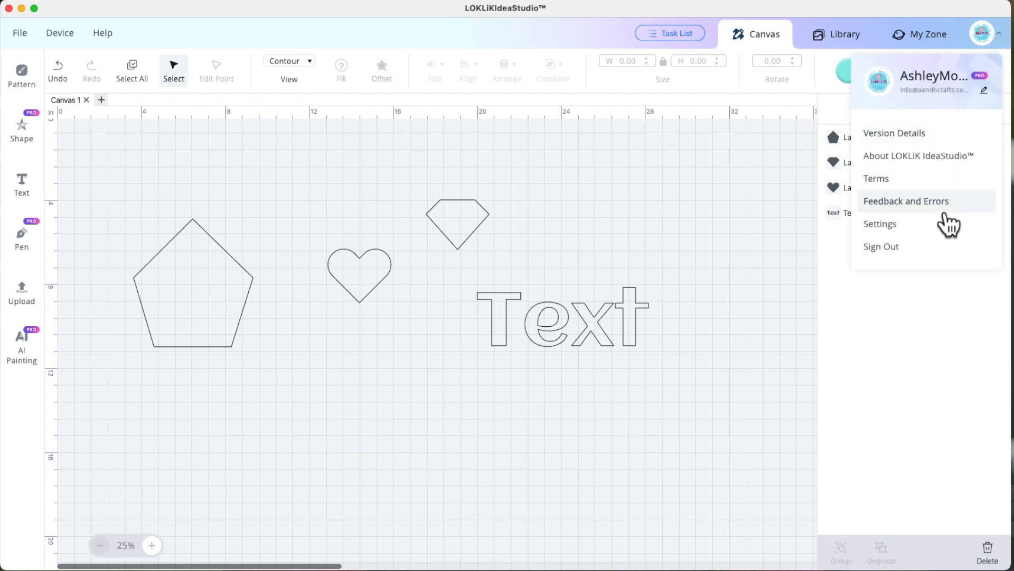